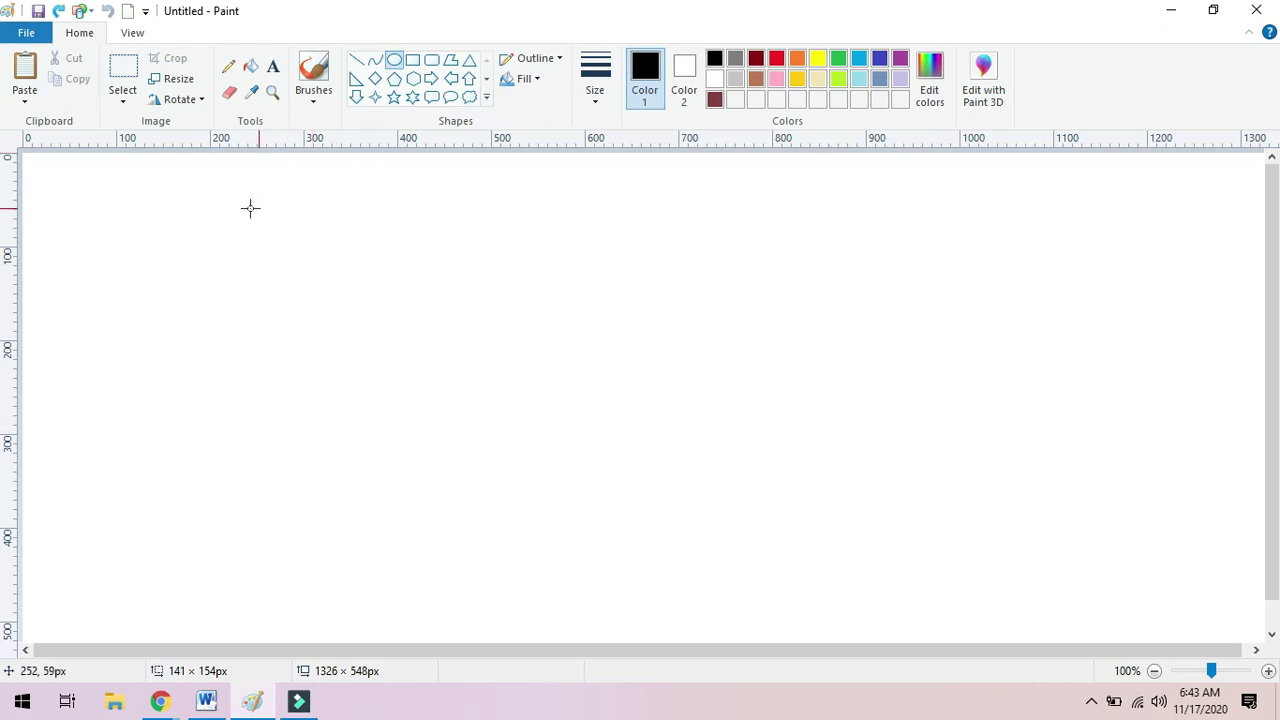
Draw a large, slightly tall black oval as the owl's body in the left part of the canvas.
mouse_move(224, 231)
left_mouse_down()
mouse_move(304, 298)
mouse_move(326, 371)
mouse_move(386, 399)
mouse_move(371, 403)
mouse_move(380, 429)
mouse_move(391, 400)
mouse_move(394, 429)
left_mouse_up()
left_click(199, 192)
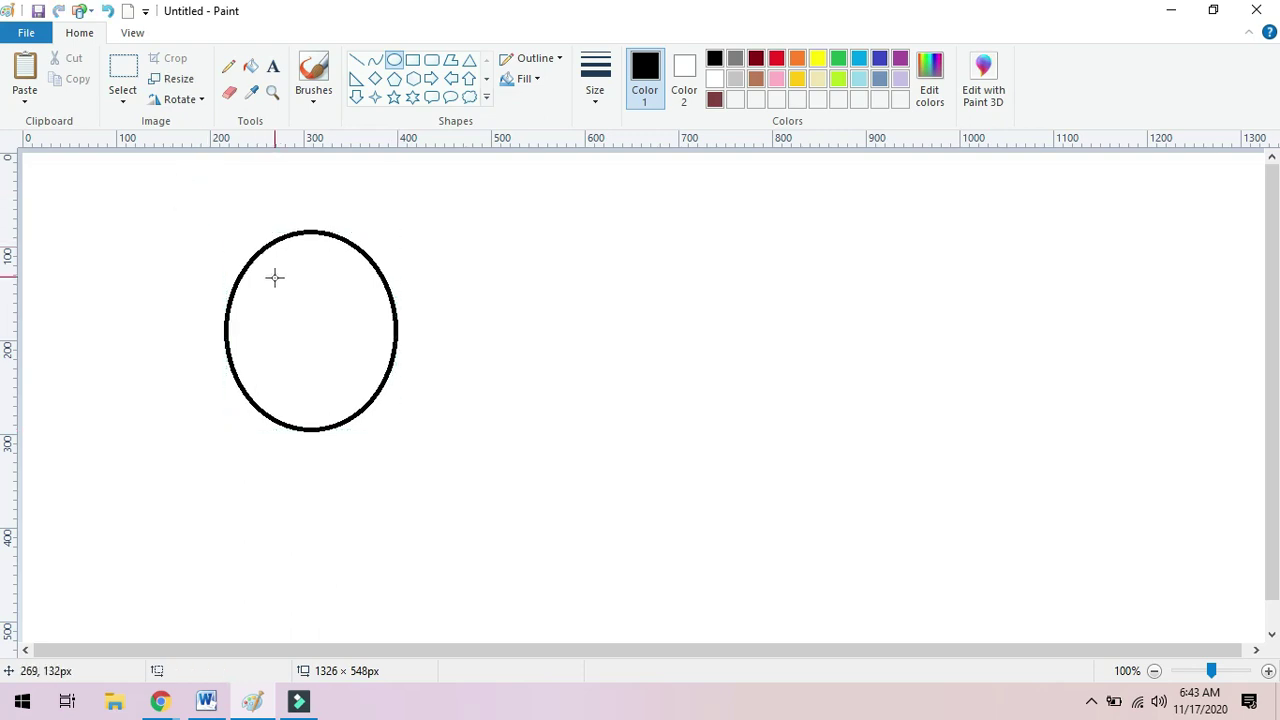
Draw two eyes in the body's upper half: outer ovals about 36 × 49 px and 34 × 52 px, with pupil ovals about 18 × 23 px inside.
left_click_drag(272, 270, 306, 316)
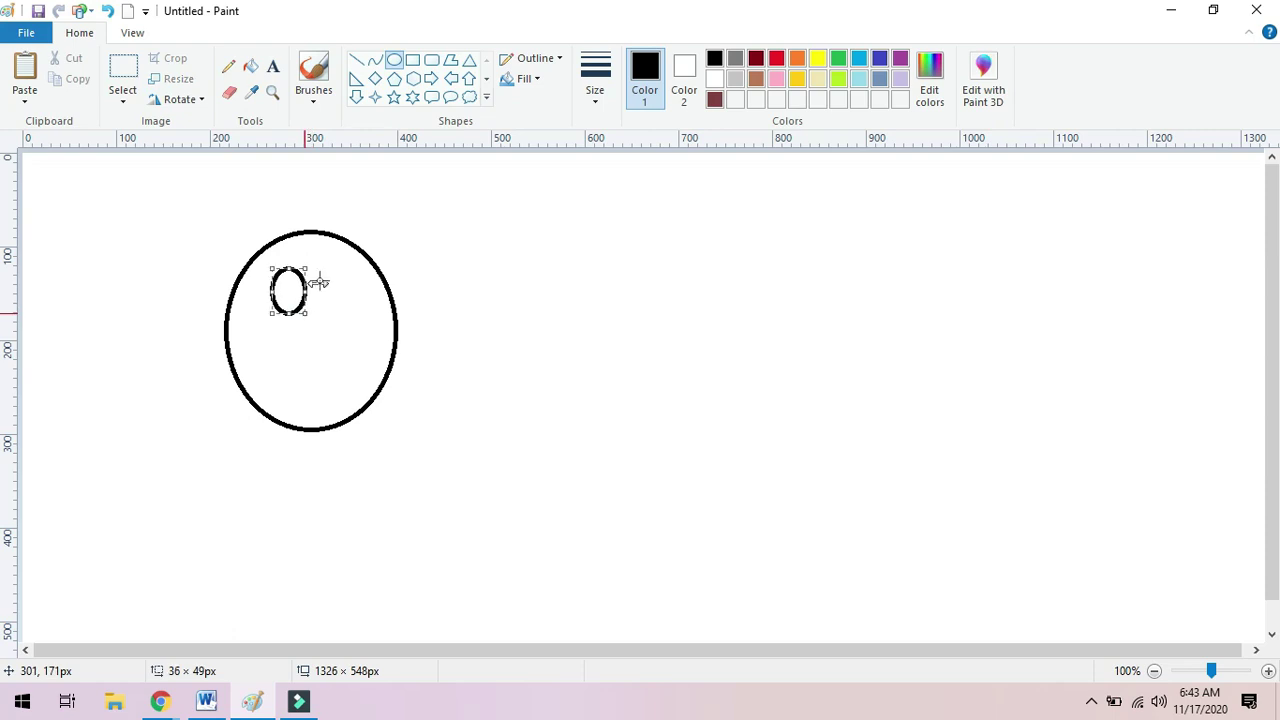
left_click_drag(320, 268, 344, 307)
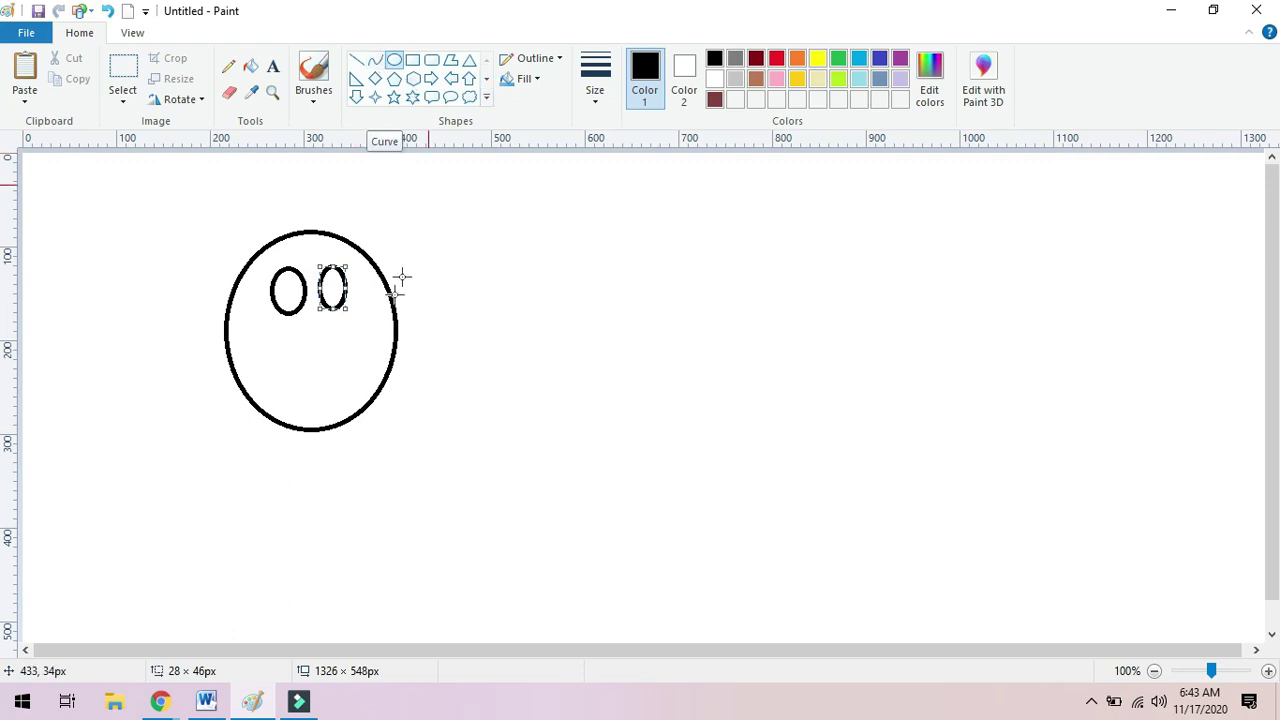
left_click_drag(343, 302, 354, 316)
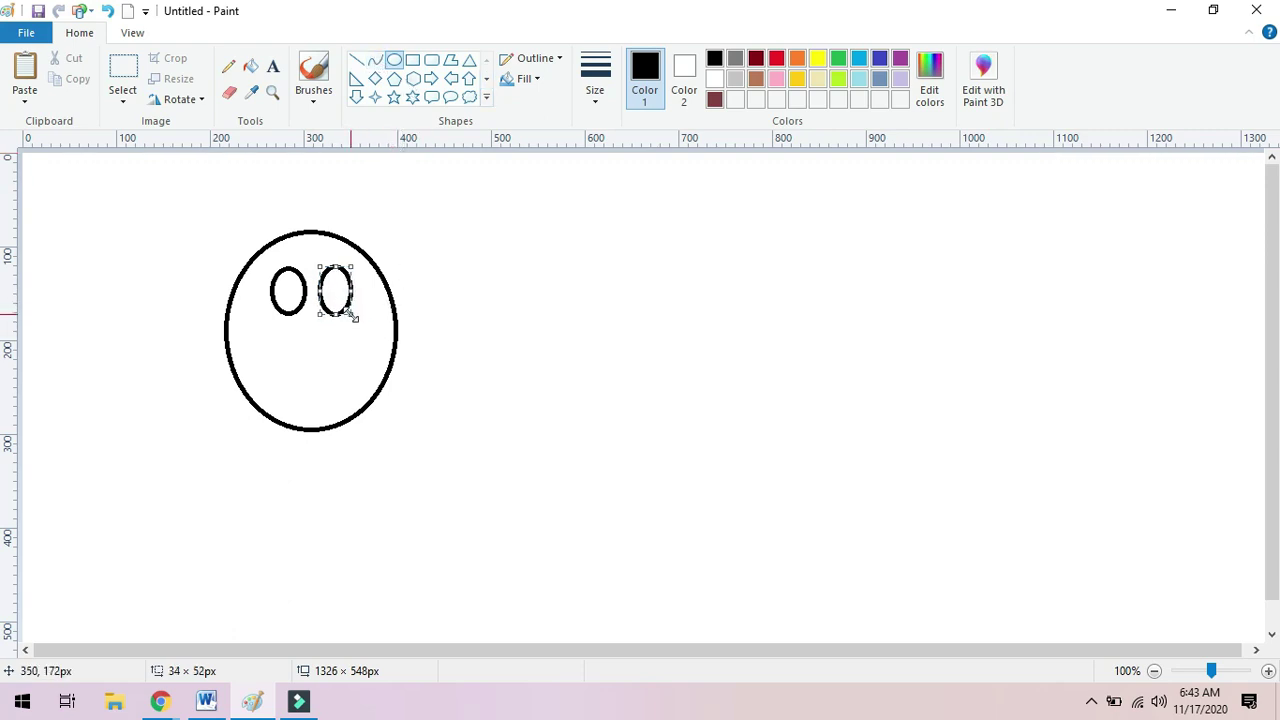
left_click(394, 63)
left_click_drag(282, 284, 342, 305)
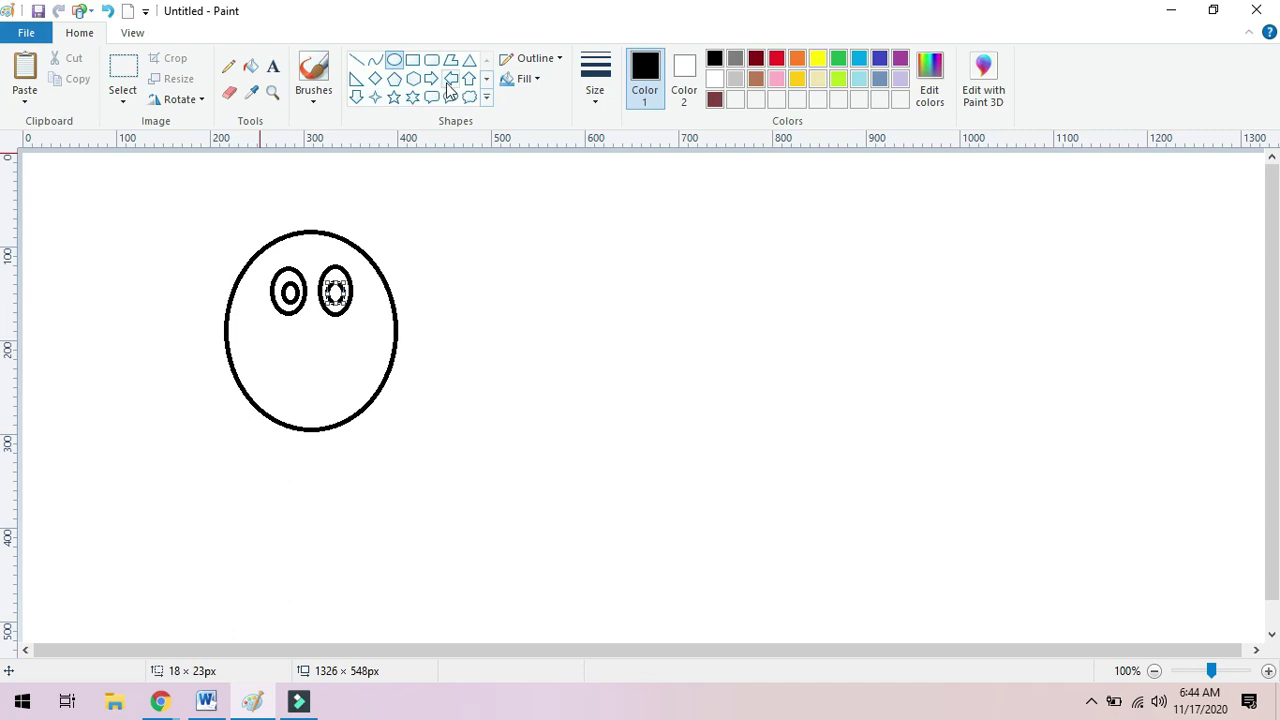
Draw a triangle beak about 27 × 29 px between the eyes, rotate it 180°, and narrow it to fit the gap.
left_click(469, 60)
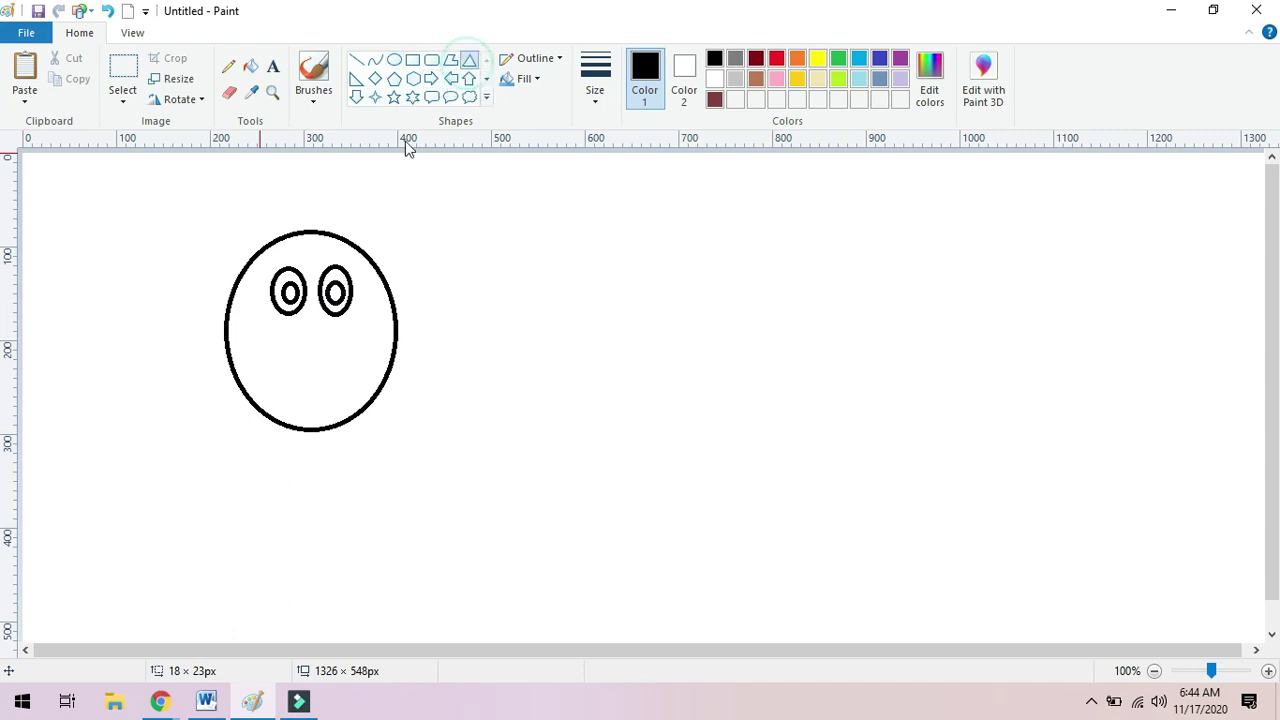
left_click_drag(306, 292, 328, 318)
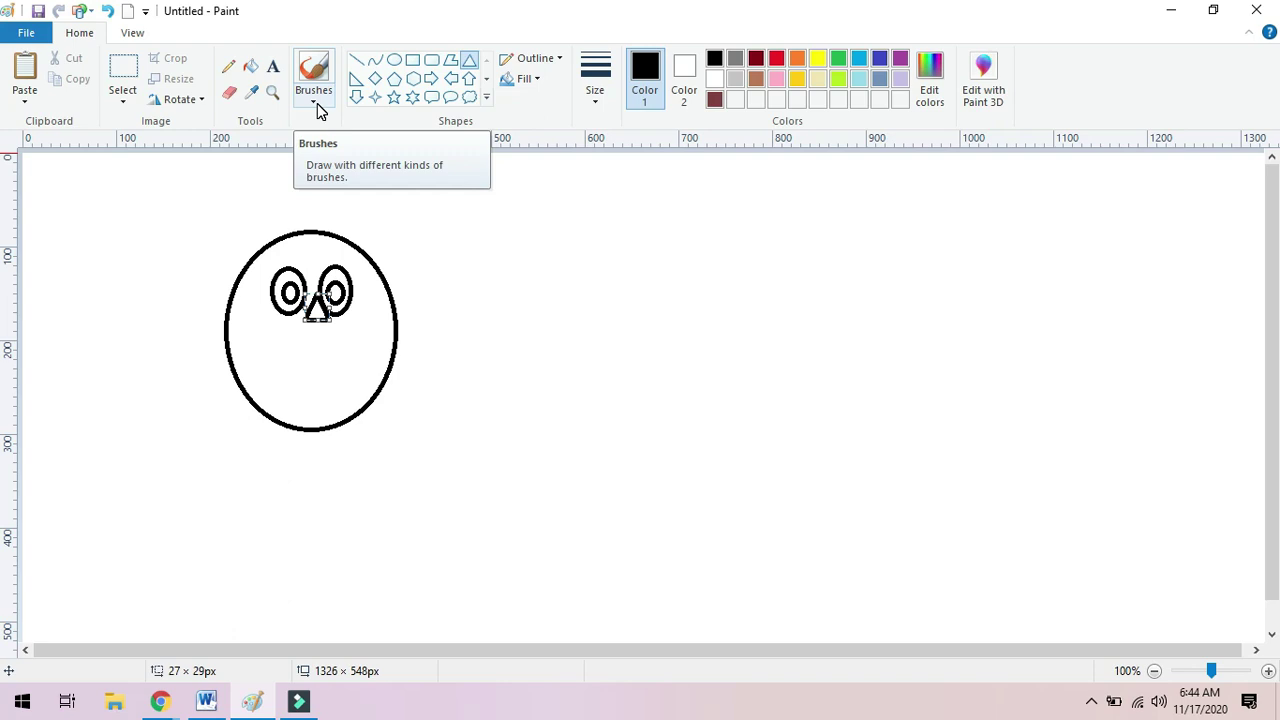
left_click(165, 99)
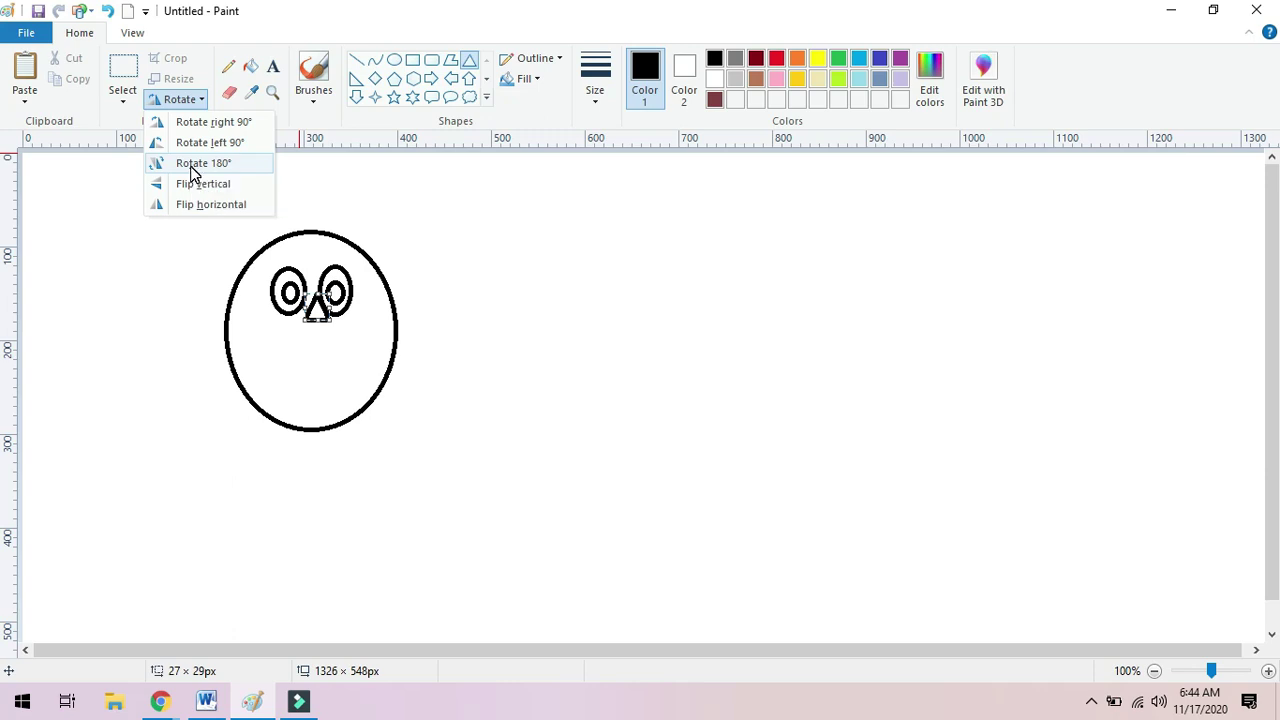
left_click(194, 166)
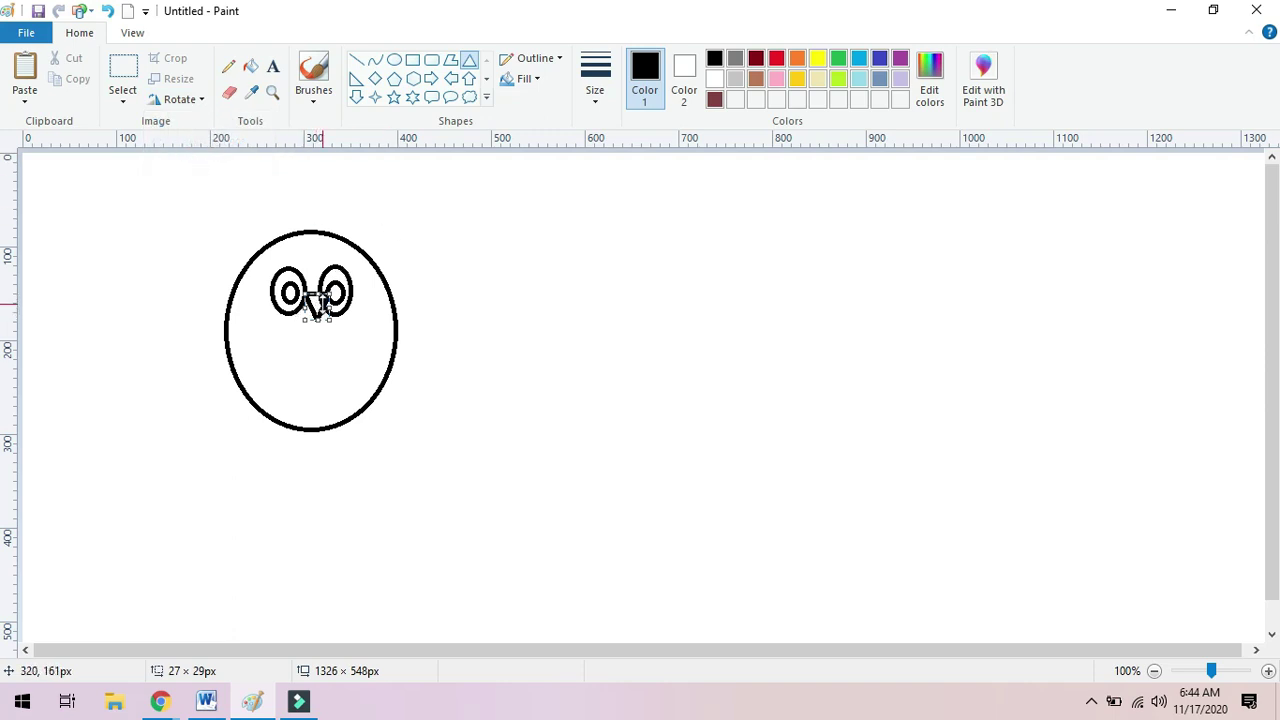
left_click_drag(335, 315, 322, 310)
left_click(466, 234)
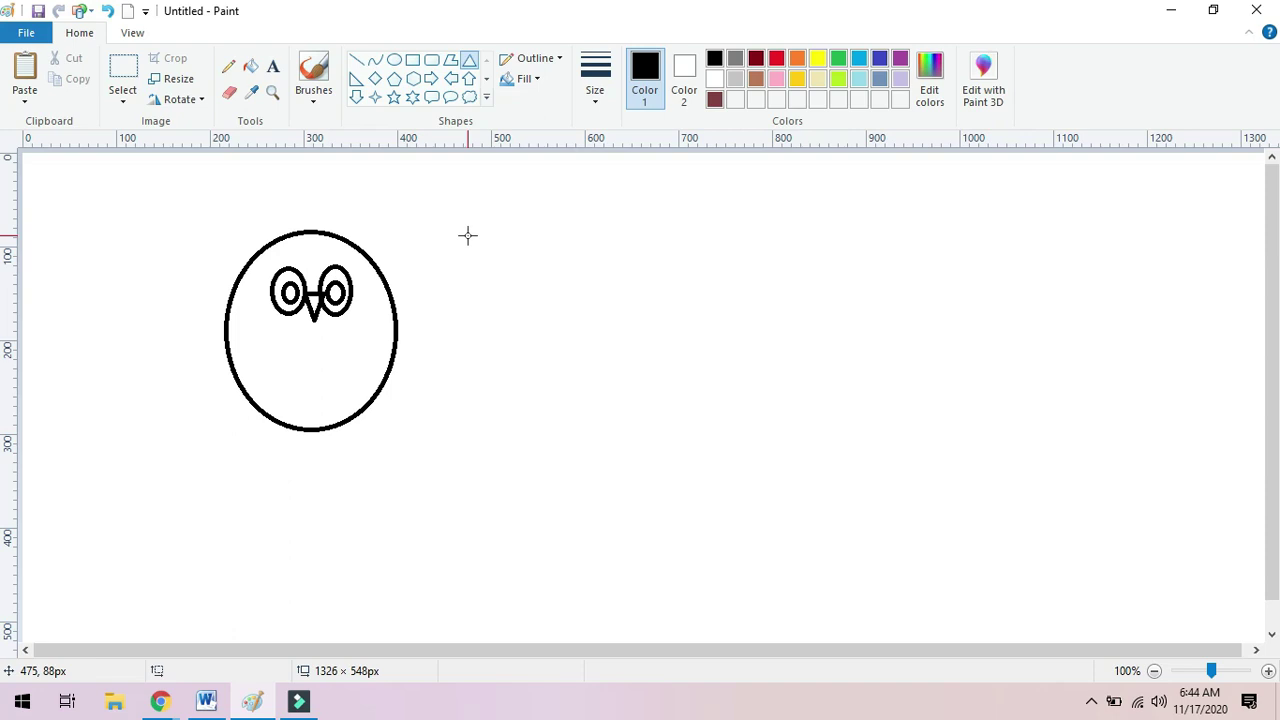
Draw a tall belly oval about 40 × 93 px below the beak, reaching the body's lower edge, and widen it slightly.
left_click(394, 59)
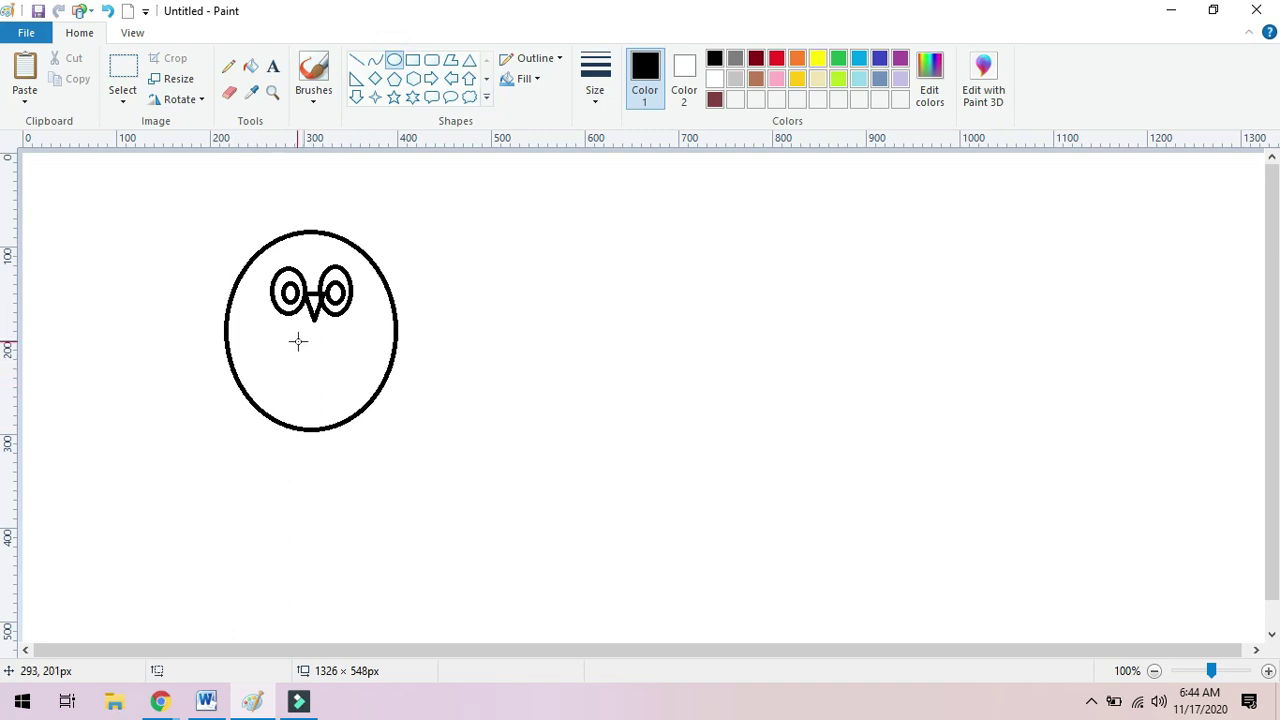
left_click_drag(292, 337, 331, 427)
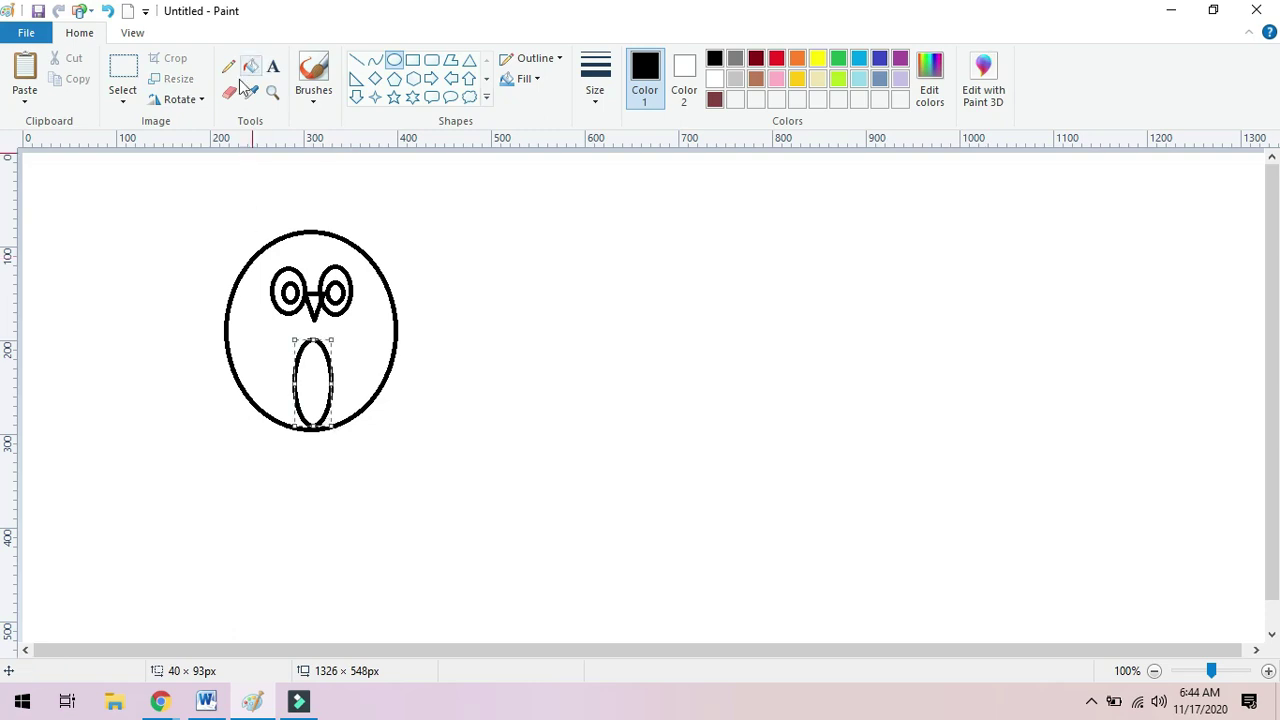
left_click_drag(297, 380, 293, 384)
left_click(466, 240)
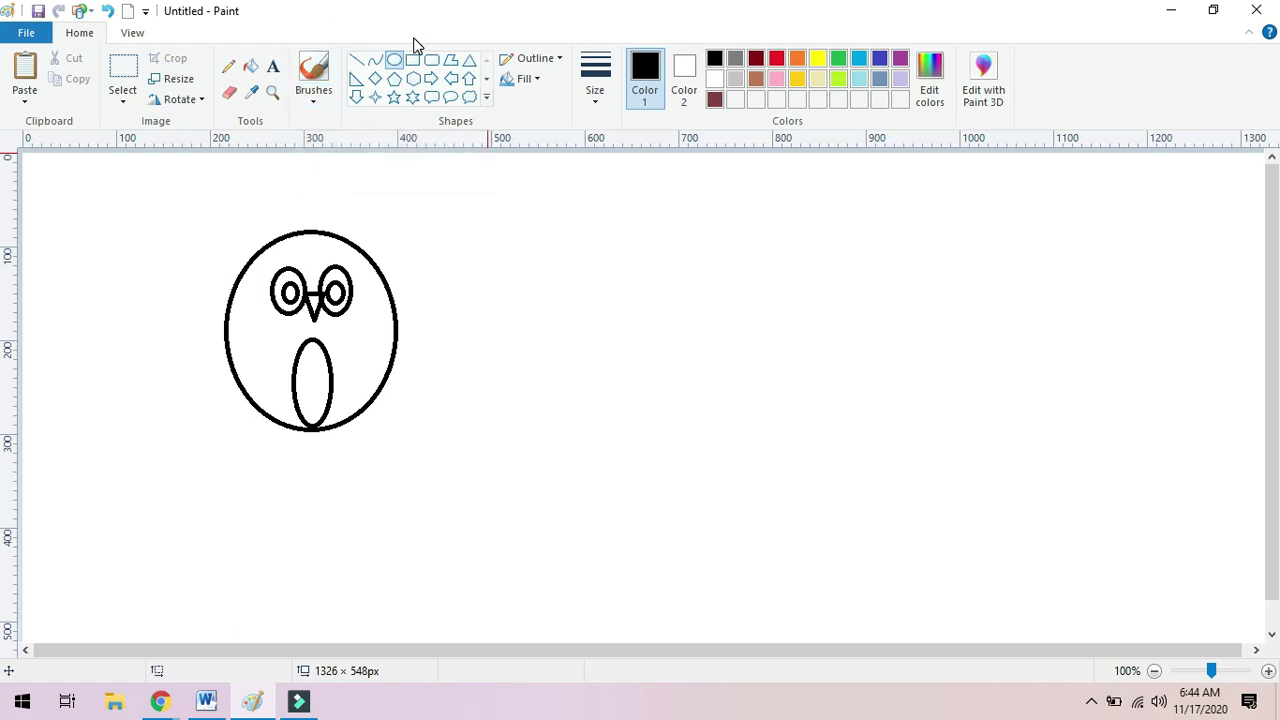
Draw a pointed ear about 35 × 29 px on the body's upper-right edge with the Curve tool.
left_click(375, 62)
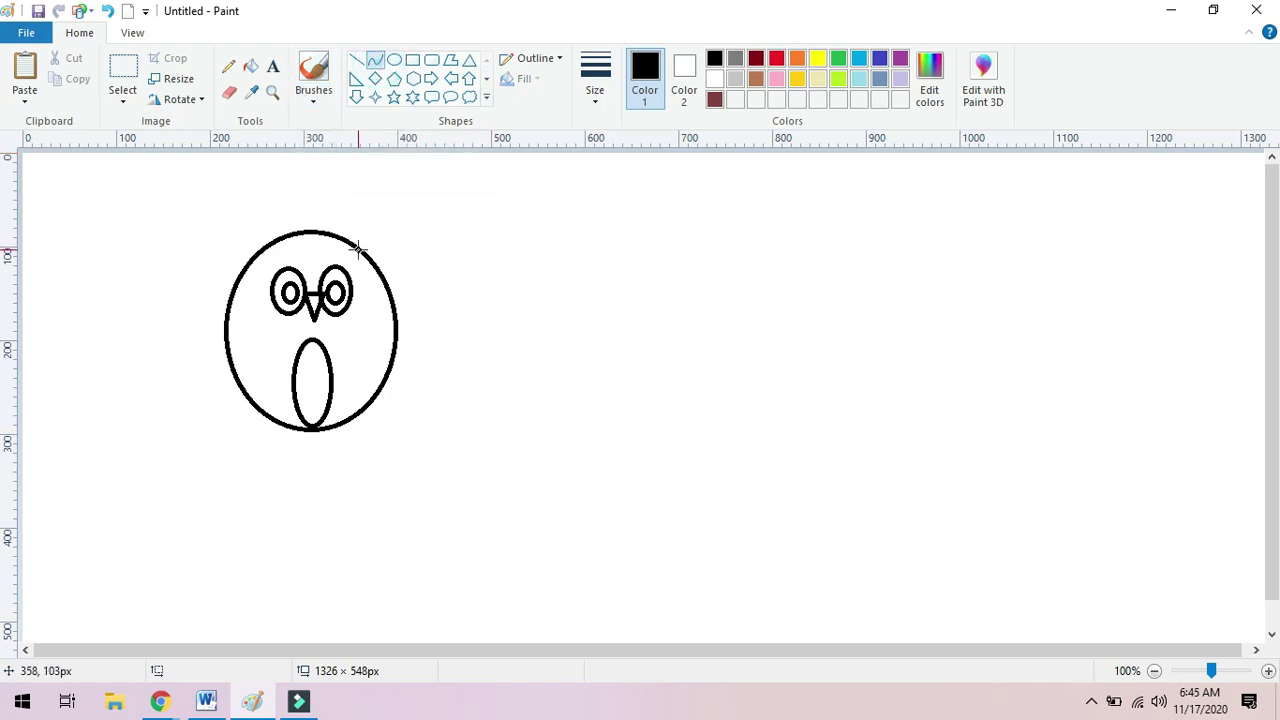
left_click_drag(361, 249, 392, 237)
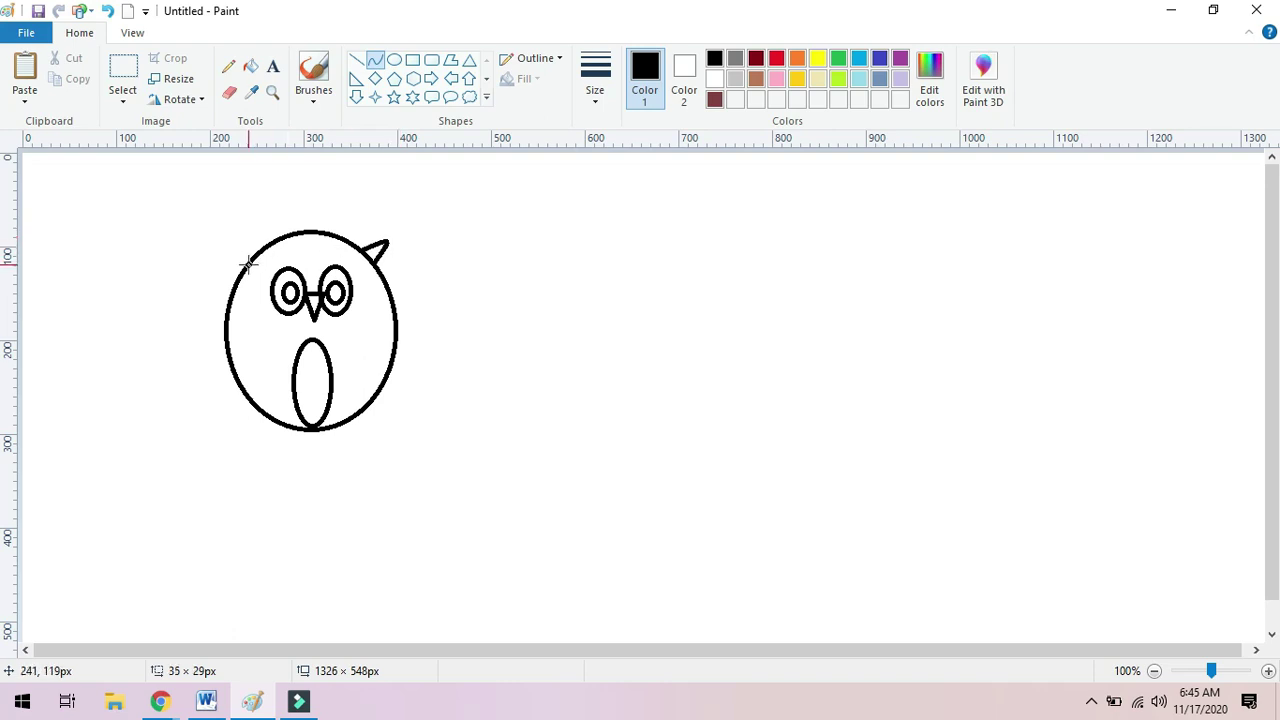
left_click_drag(246, 261, 389, 243)
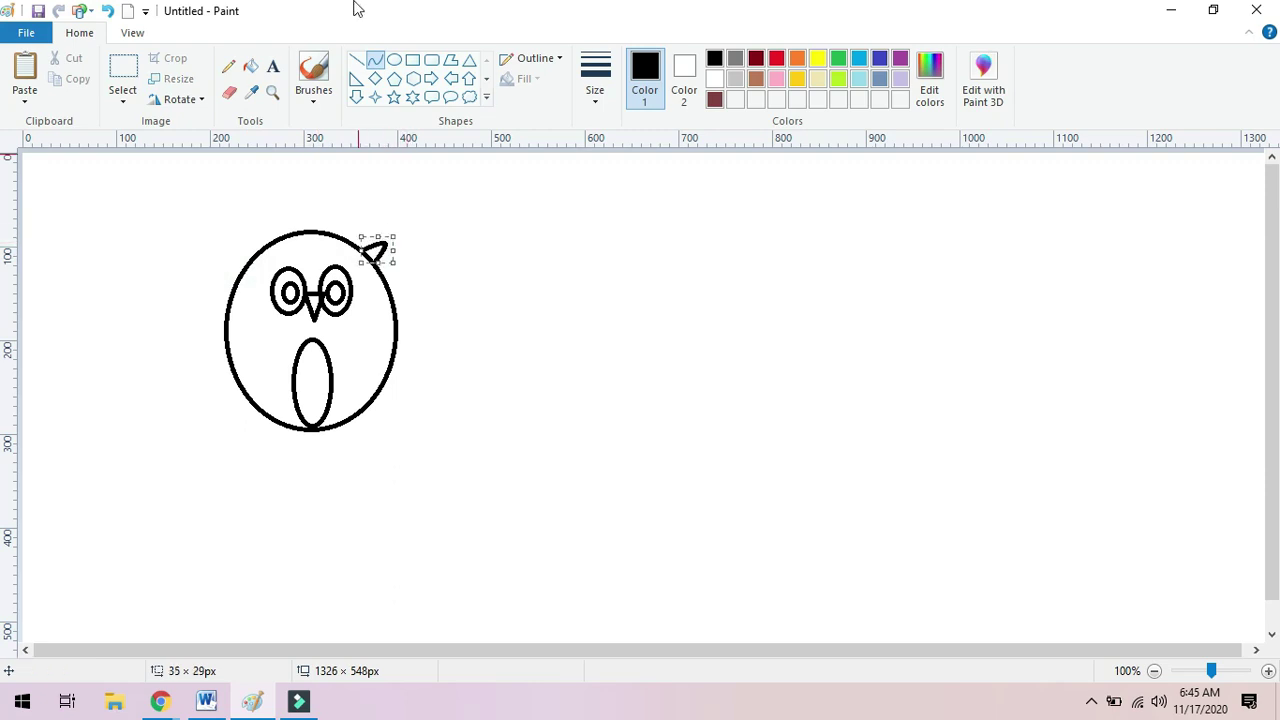
left_click(375, 63)
left_click_drag(238, 268, 211, 244)
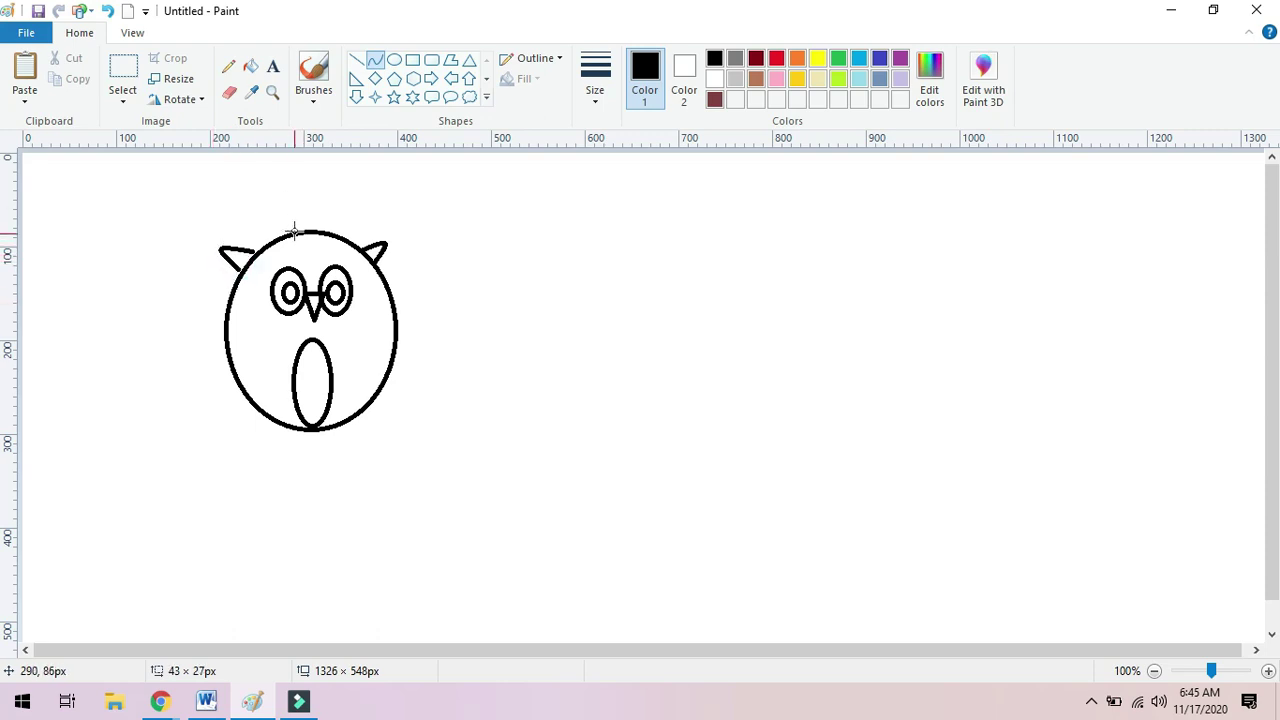
key("ctrl+z")
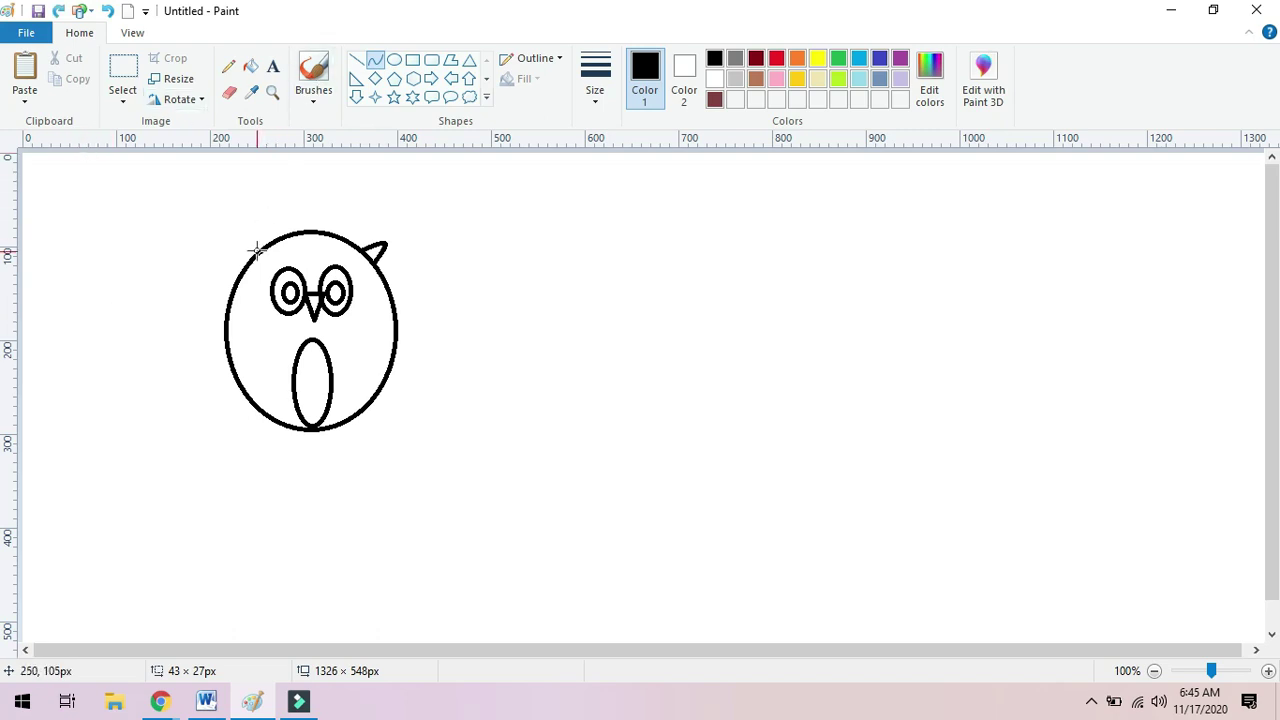
Draw a pointed curved ear about 29 × 26 px on the body's upper-left edge, mirroring the right ear.
left_click_drag(256, 252, 230, 242)
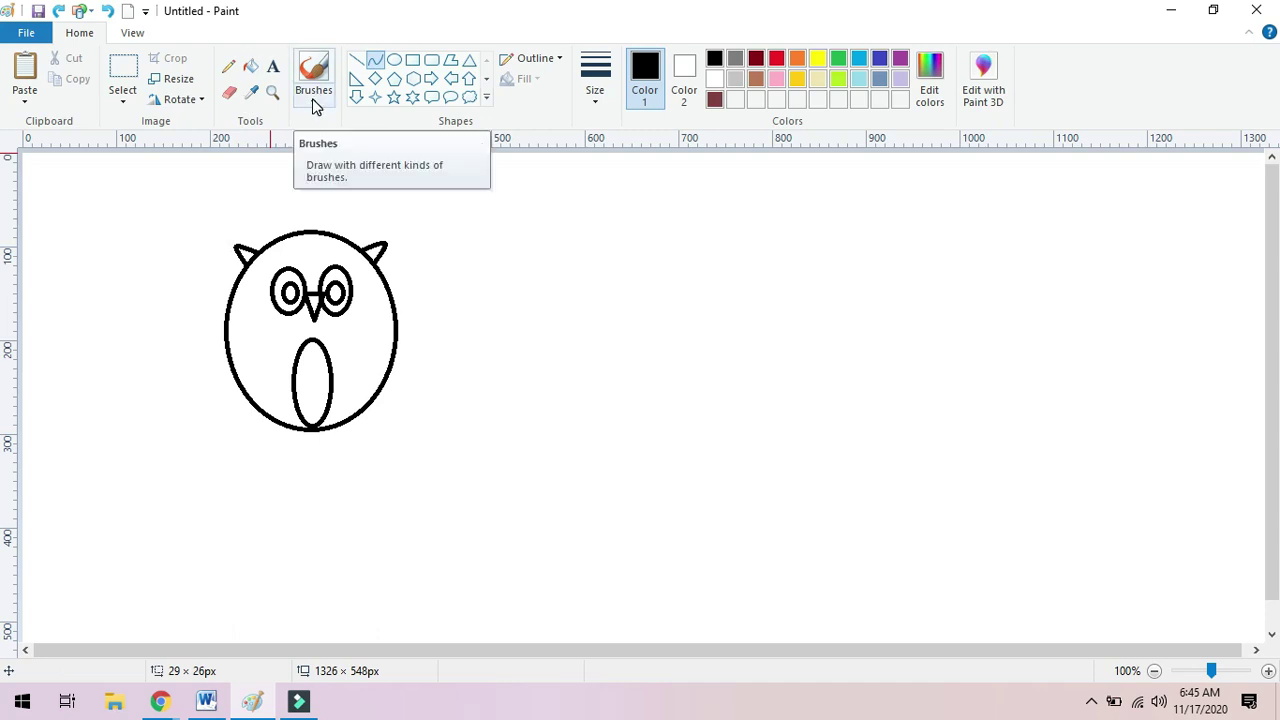
left_click(394, 60)
left_click_drag(137, 365, 148, 401)
key("ctrl+z")
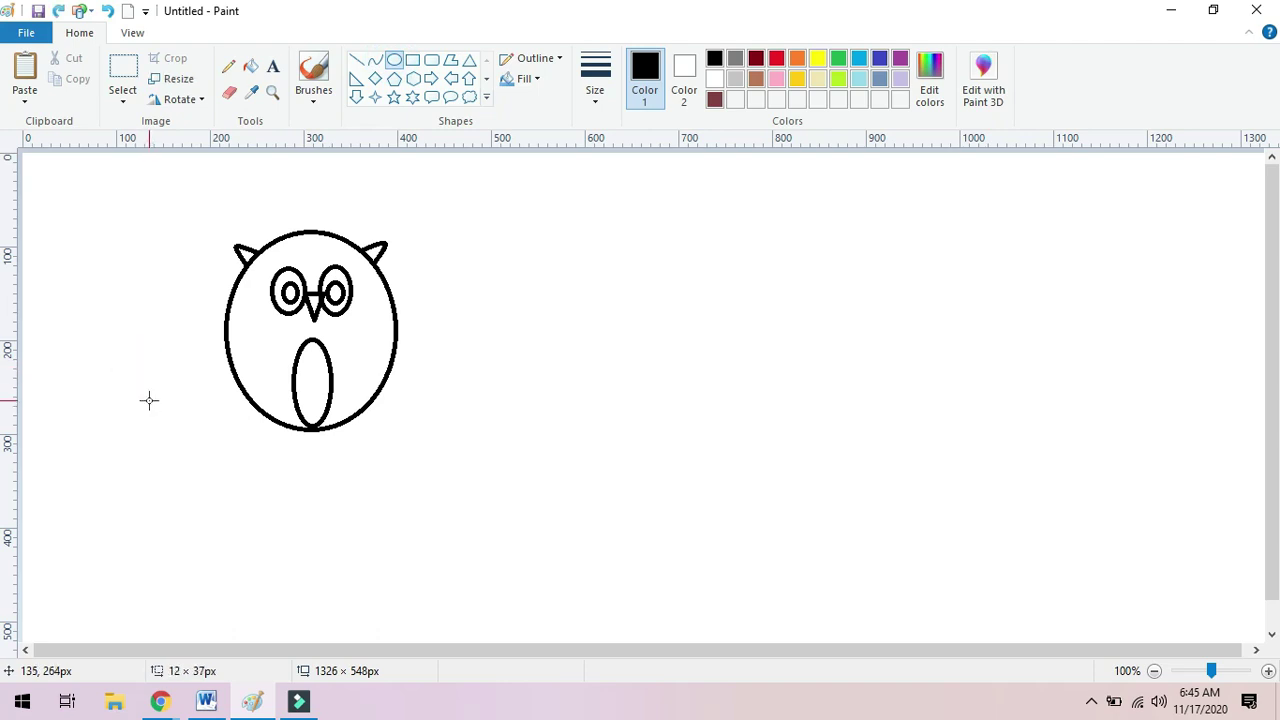
Draw two narrow toe ovals side by side across the body's lower-left edge, about 14 × 38 px and 12 × 41 px.
left_click(396, 59)
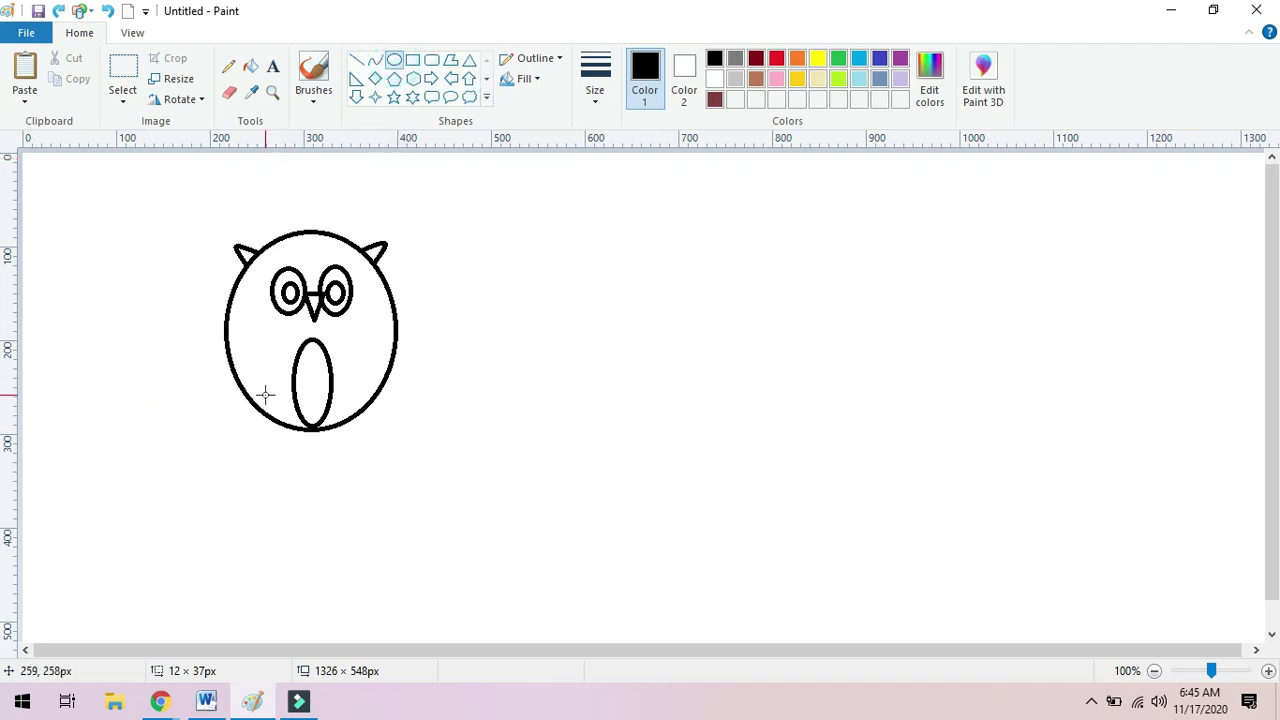
left_click_drag(263, 398, 275, 433)
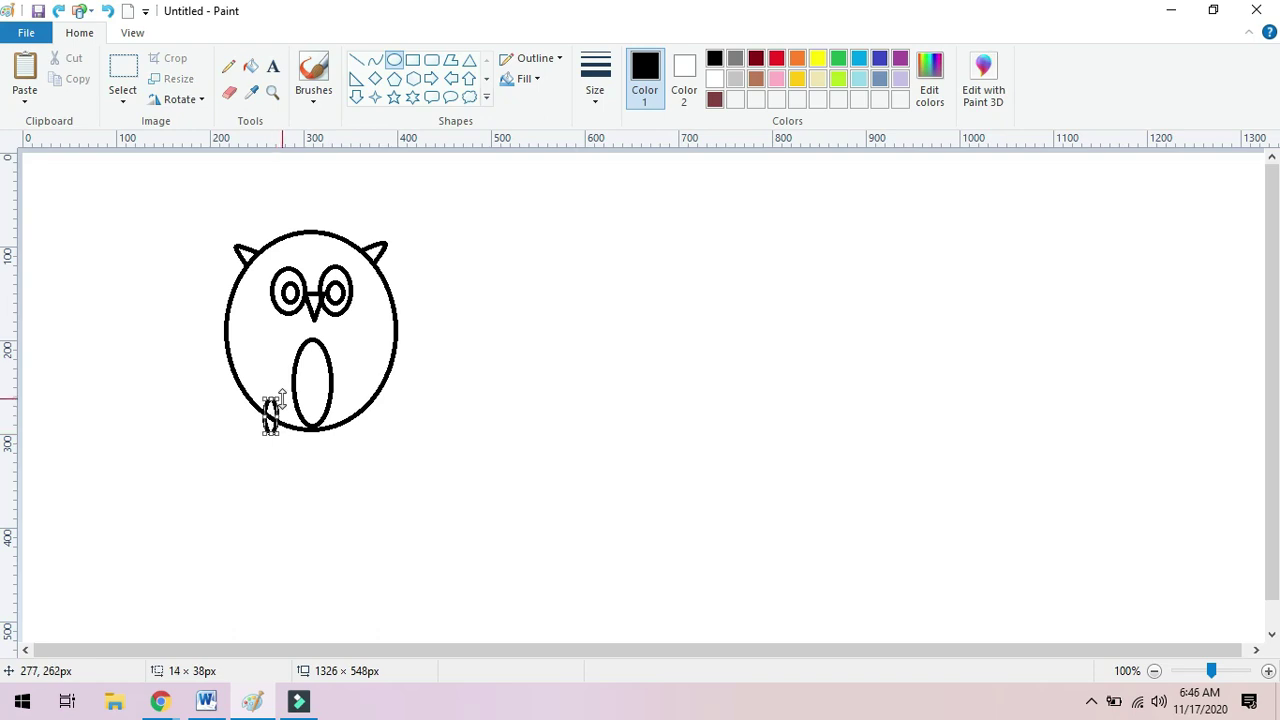
left_click(171, 317)
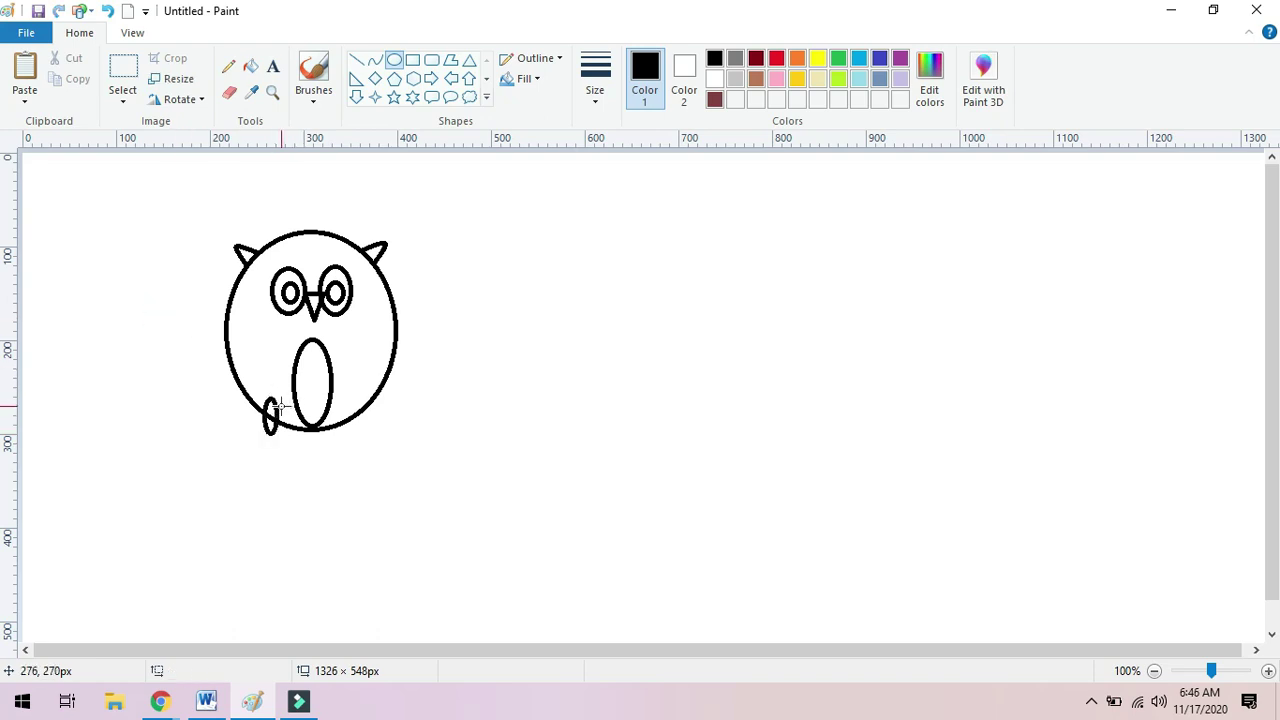
left_click_drag(274, 398, 287, 437)
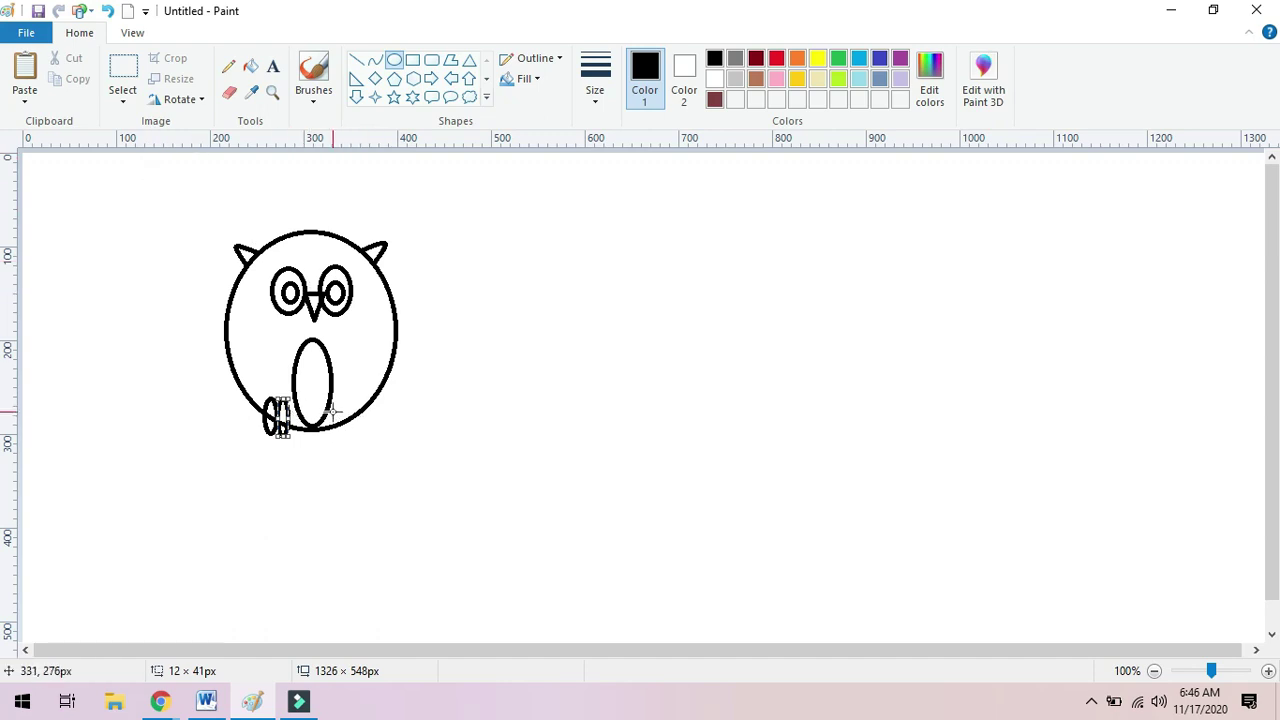
Draw two narrow toe ovals across the body's lower edge right of the belly, about 12 × 40 px and 15 × 41 px.
left_click_drag(328, 400, 339, 439)
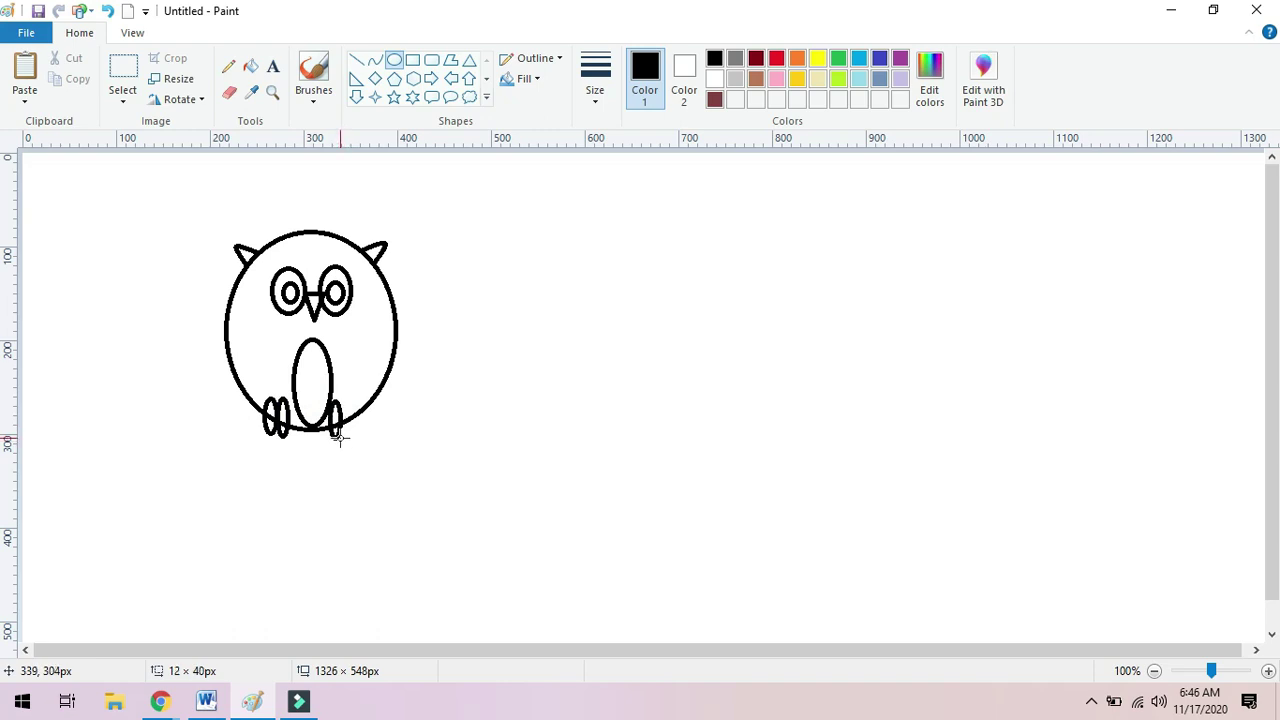
left_click(335, 368)
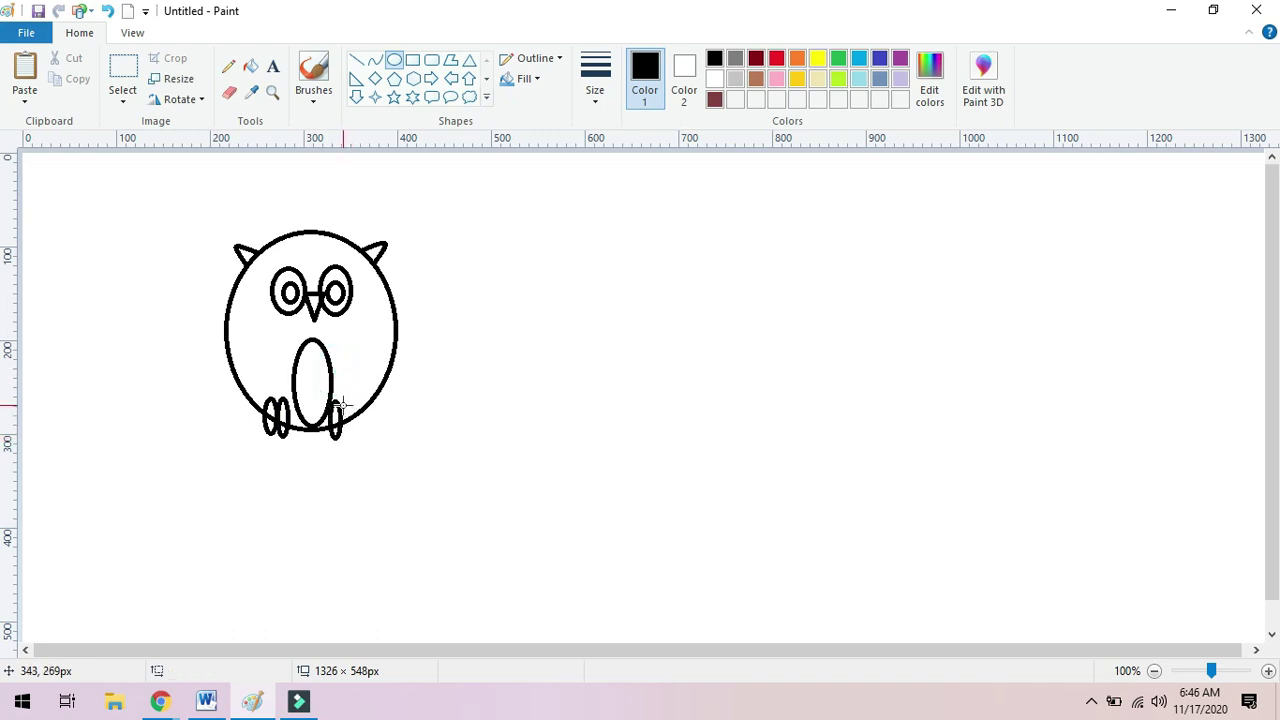
mouse_move(341, 403)
left_mouse_down()
mouse_move(358, 437)
mouse_move(342, 399)
left_mouse_up()
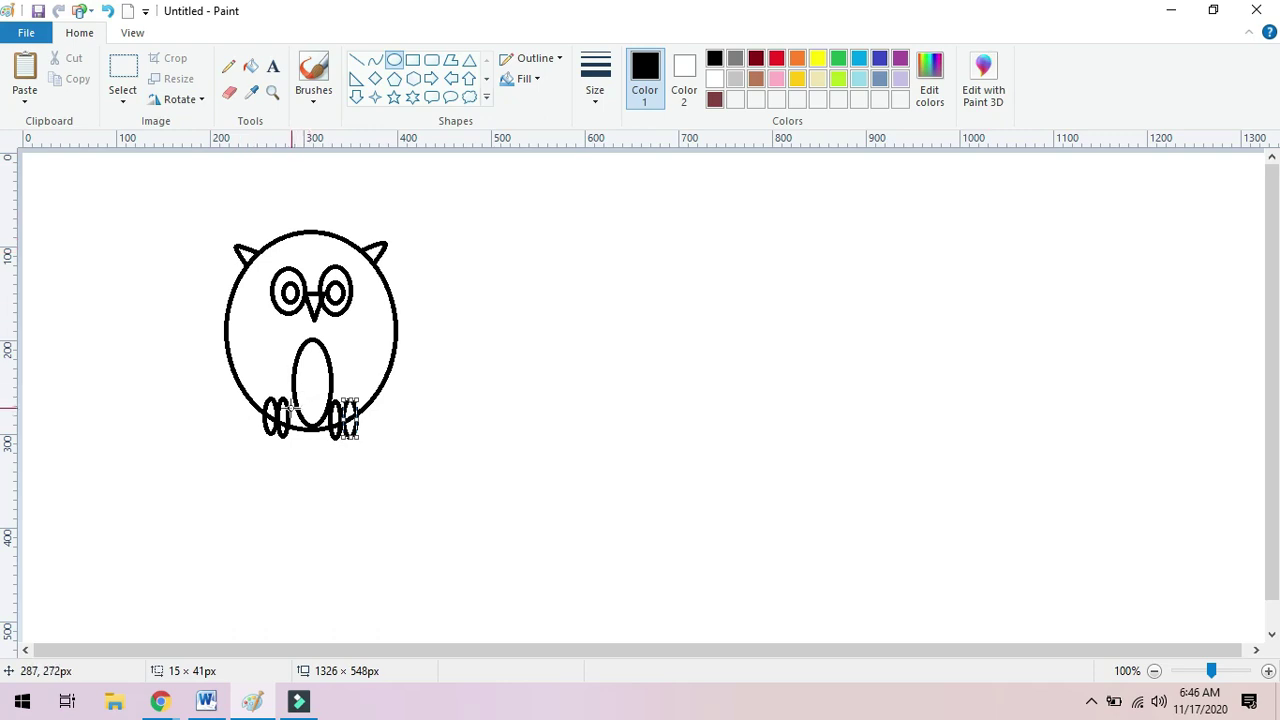
Add a smaller inner toe oval about 9 × 21 px to each foot, next to the belly.
mouse_move(290, 410)
left_mouse_down()
mouse_move(296, 440)
mouse_move(325, 421)
mouse_move(330, 445)
left_mouse_up()
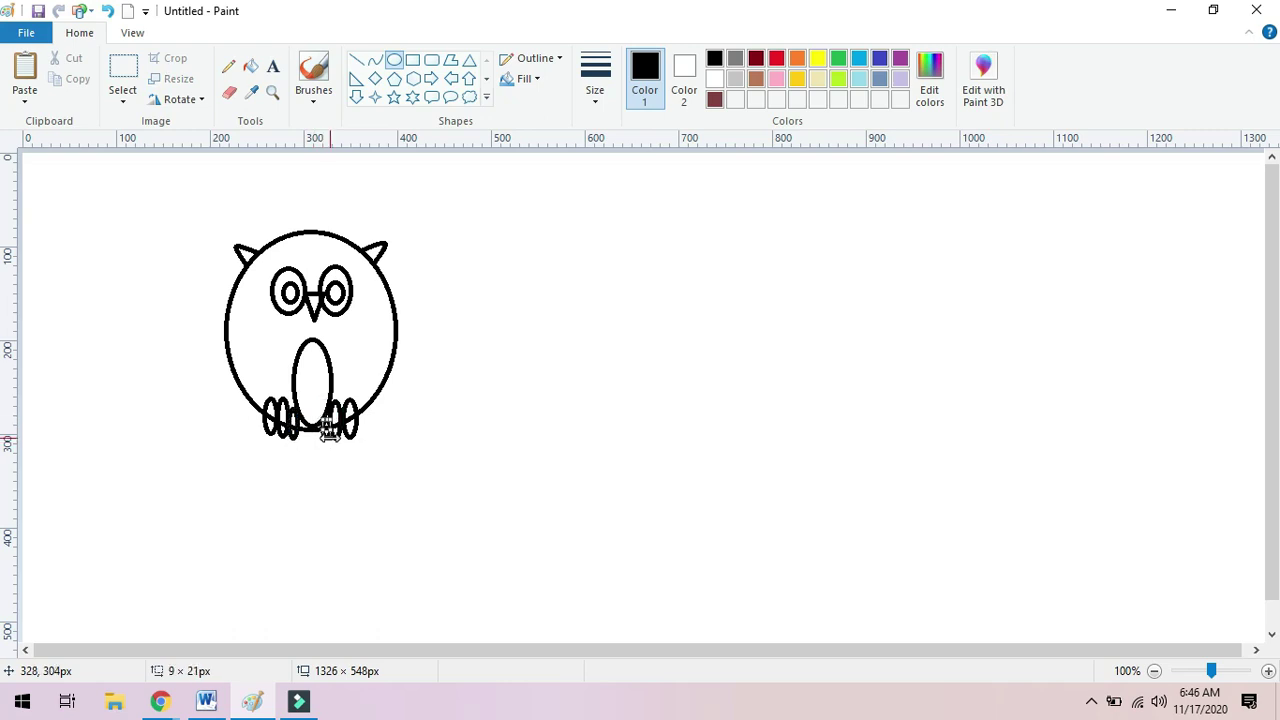
left_click(463, 330)
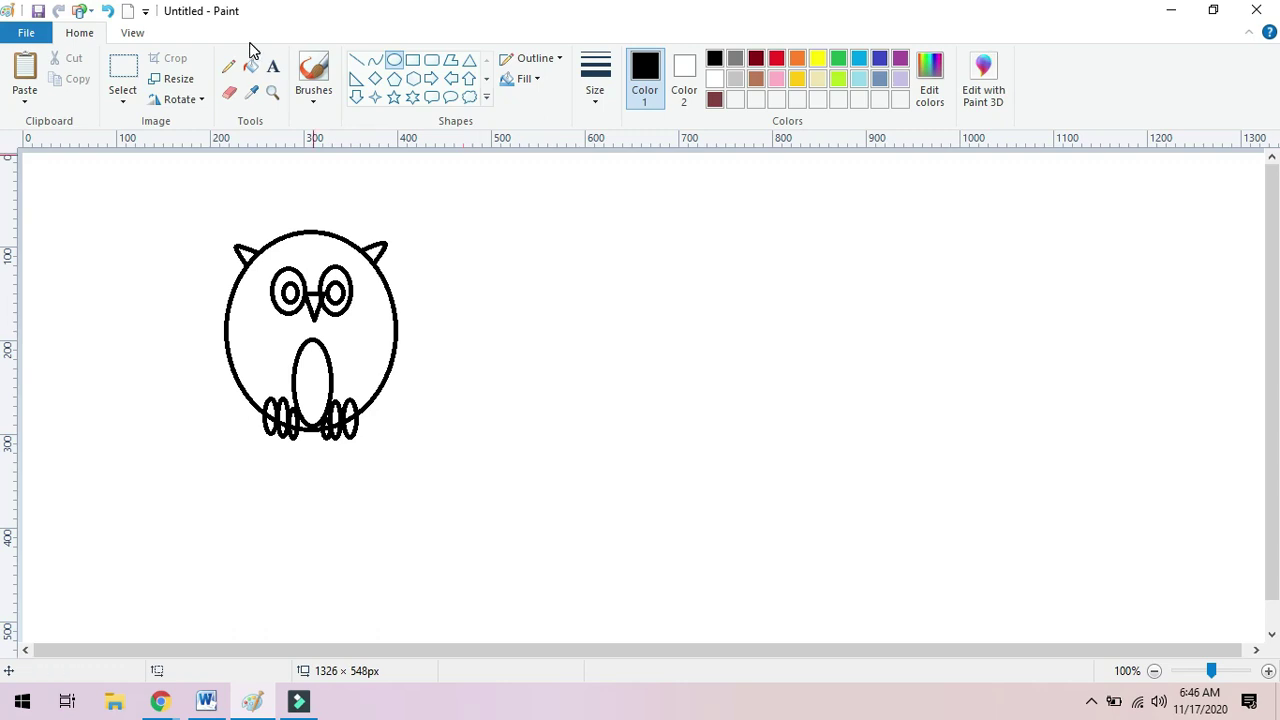
Erase the body outline inside the outermost toe of each foot and trim the line under the belly, working at 300% zoom.
left_click(272, 92)
left_click(359, 485)
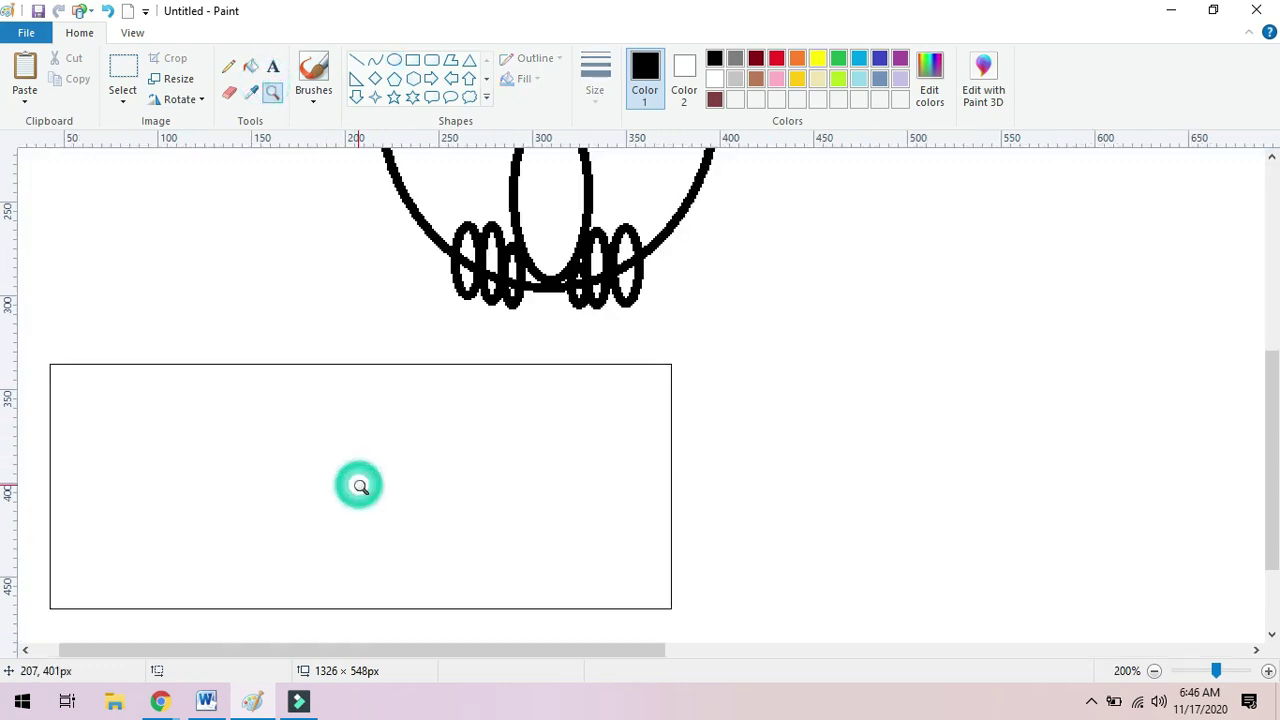
left_click(556, 248)
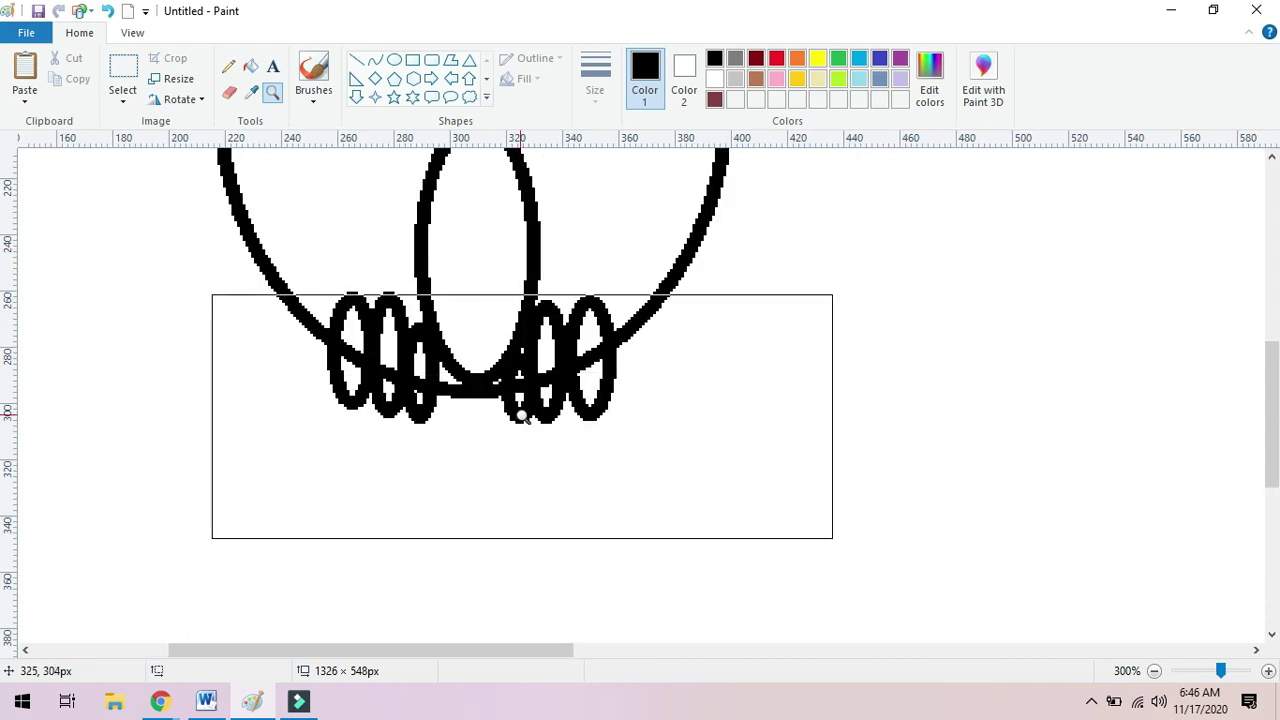
left_click(232, 92)
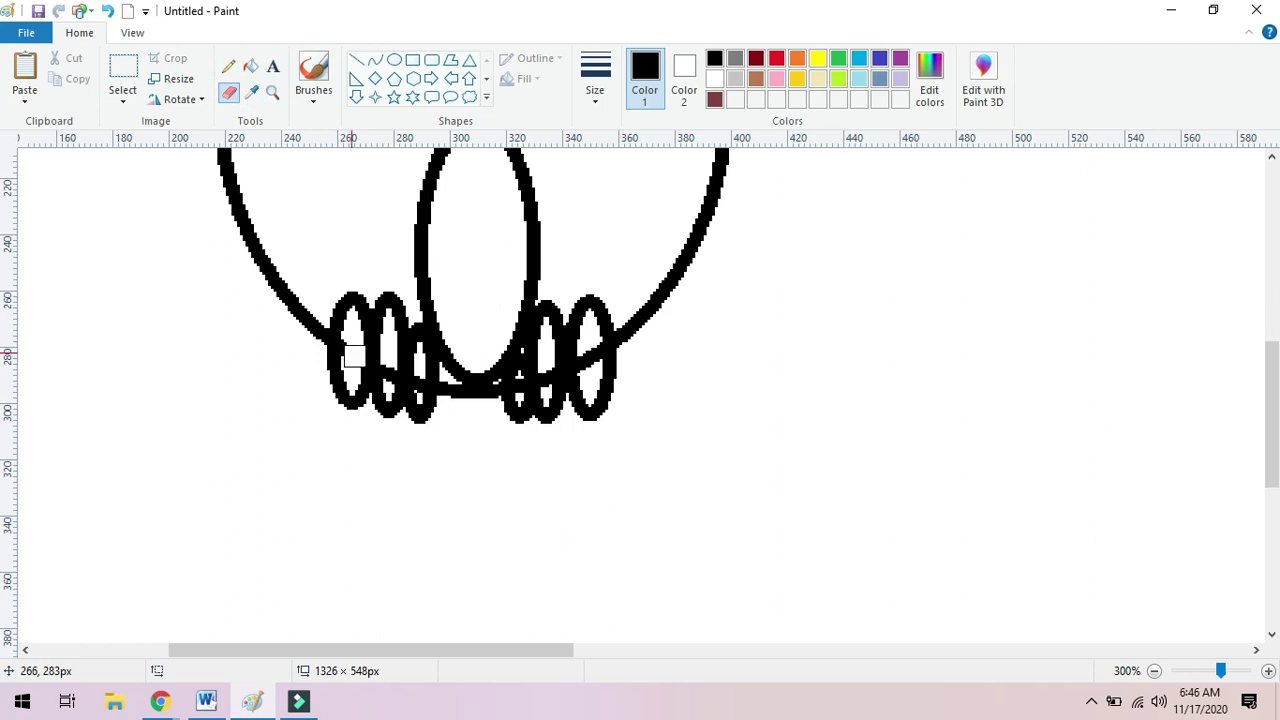
left_click(349, 353)
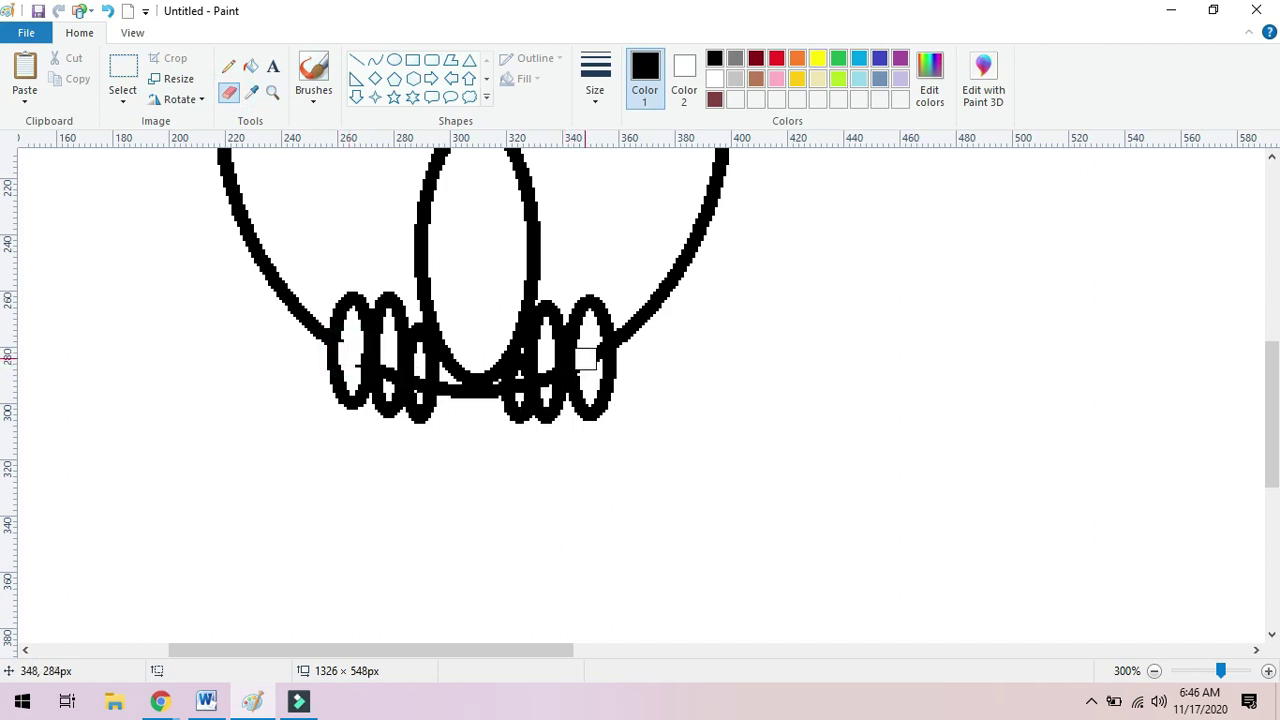
left_click(588, 352)
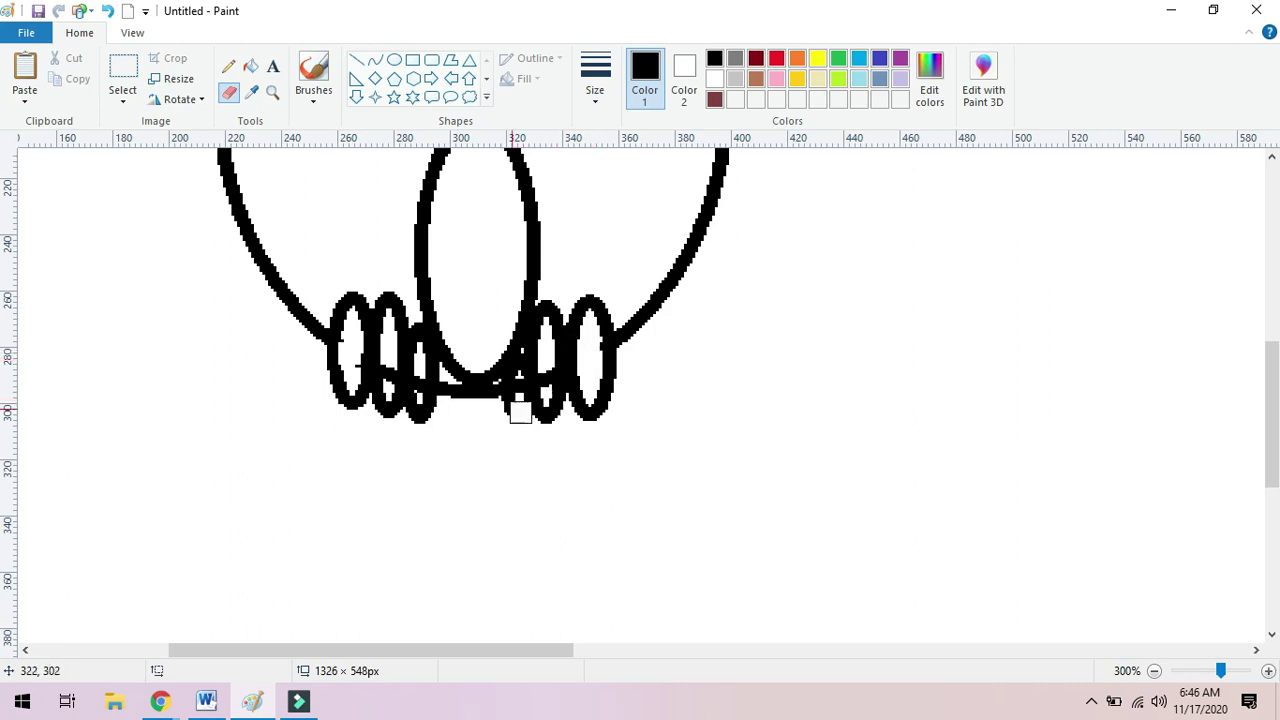
left_click(476, 403)
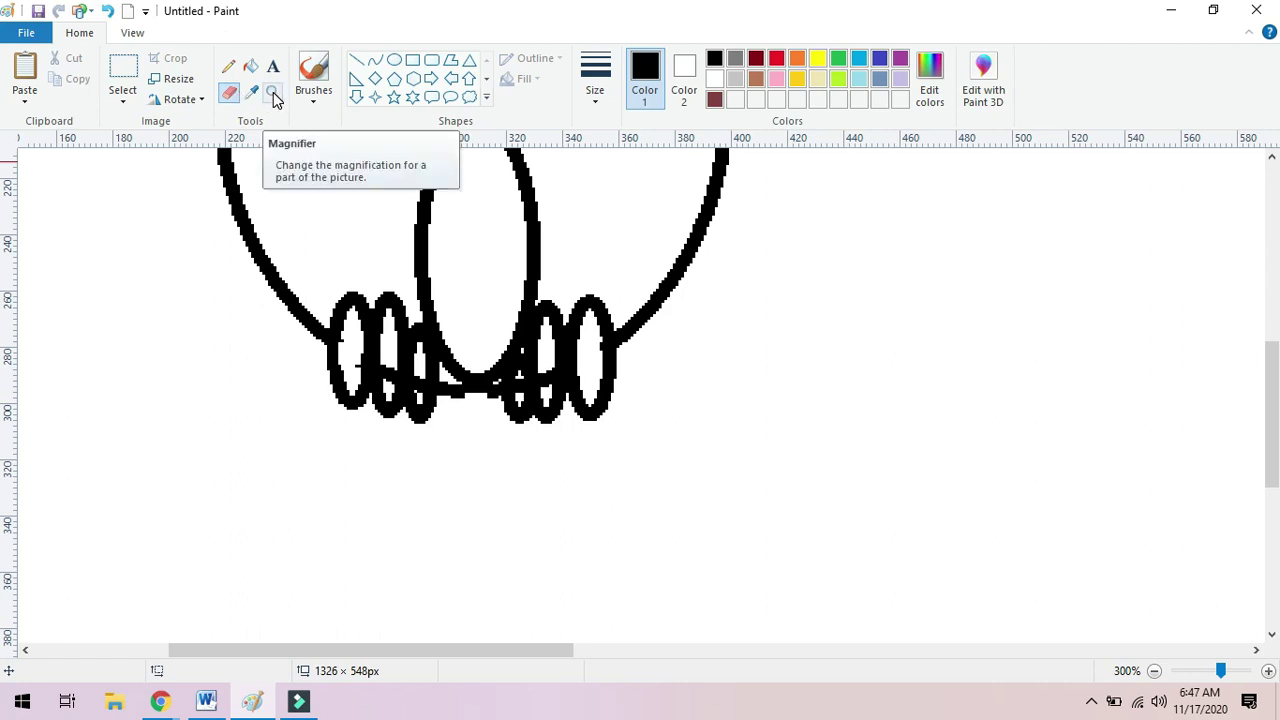
Show the whole owl at 100% zoom and select the standard Brush for freehand drawing in black.
left_click(127, 34)
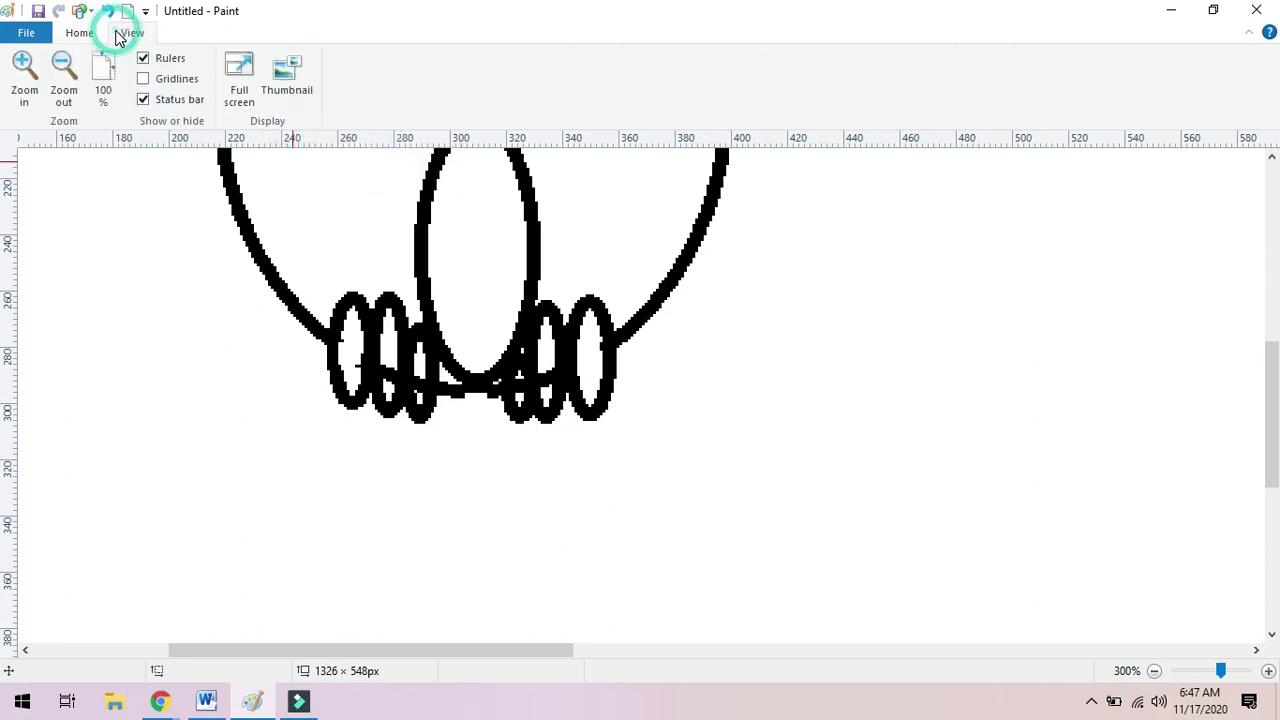
left_click(103, 84)
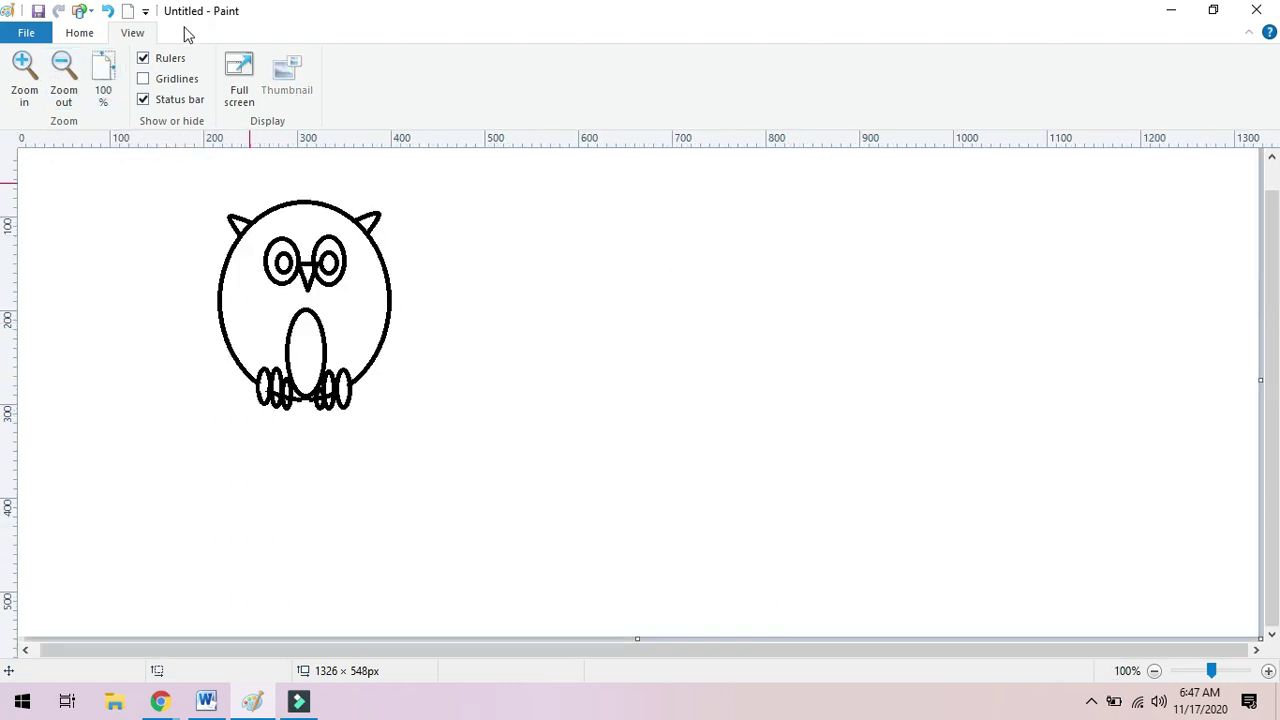
left_click(80, 33)
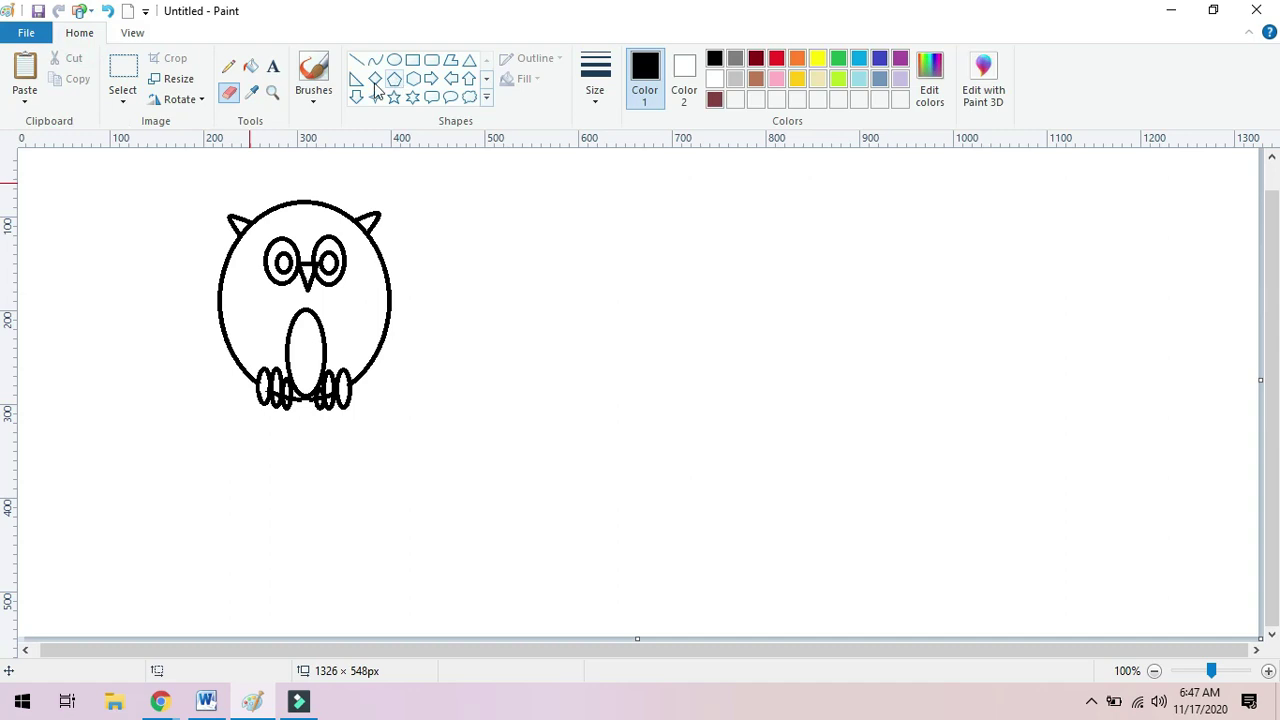
left_click(315, 100)
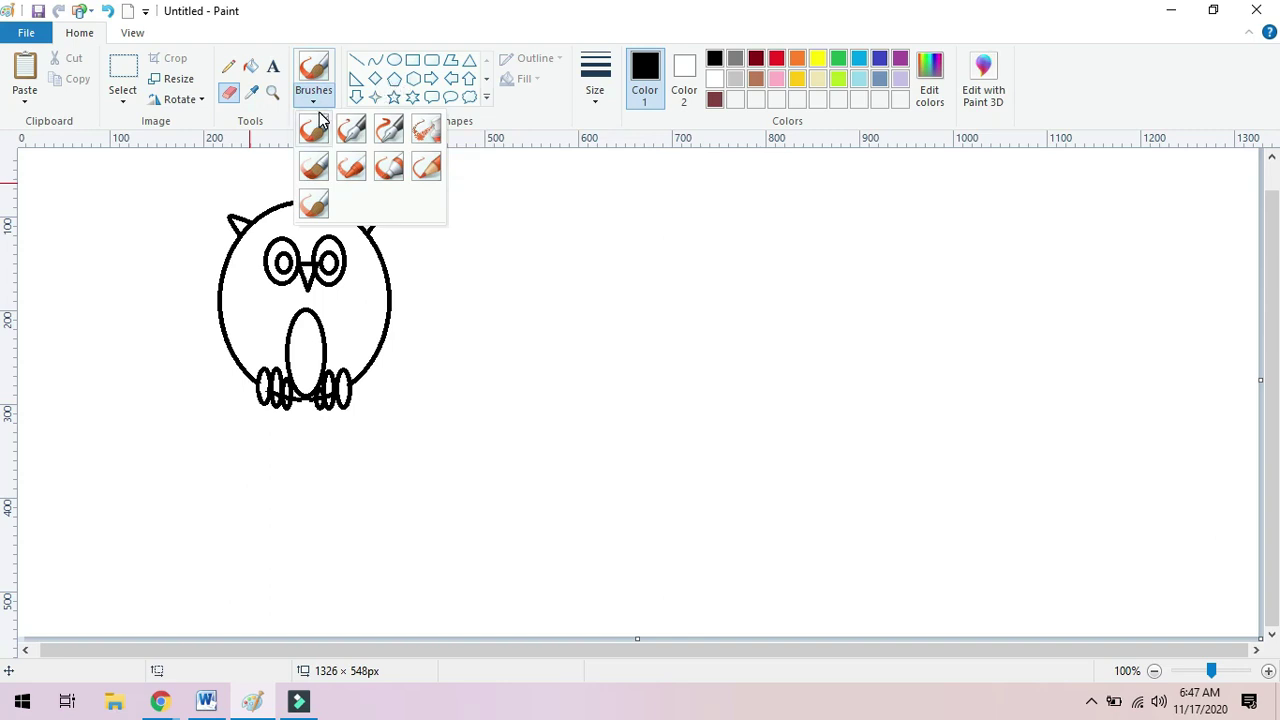
left_click(315, 138)
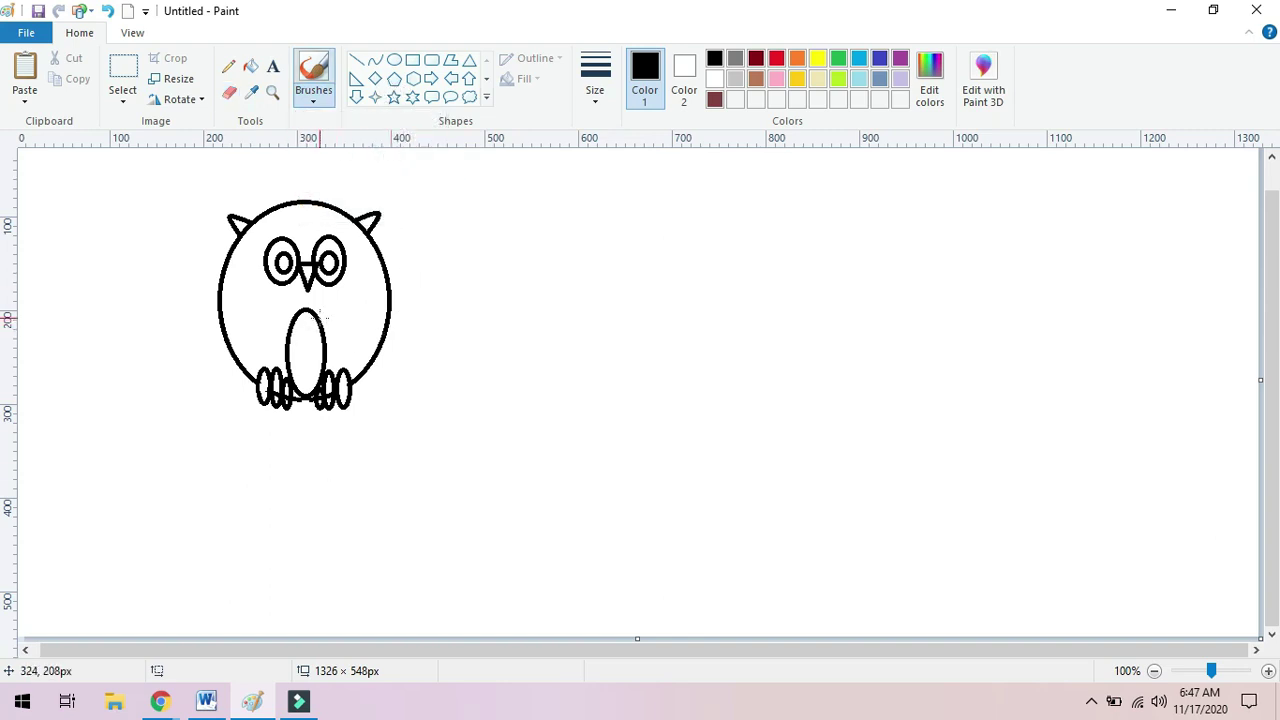
mouse_move(321, 318)
left_mouse_down()
mouse_move(336, 327)
mouse_move(371, 313)
left_mouse_up()
left_click(287, 322)
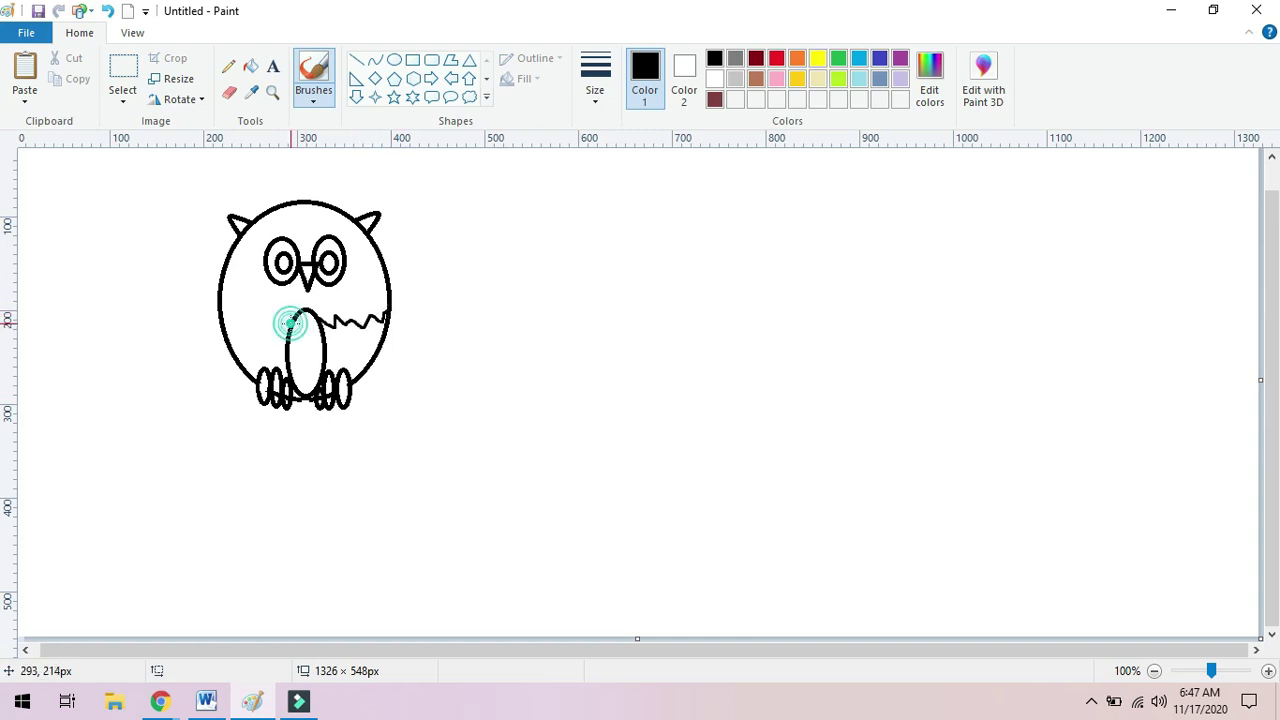
key("ctrl+z")
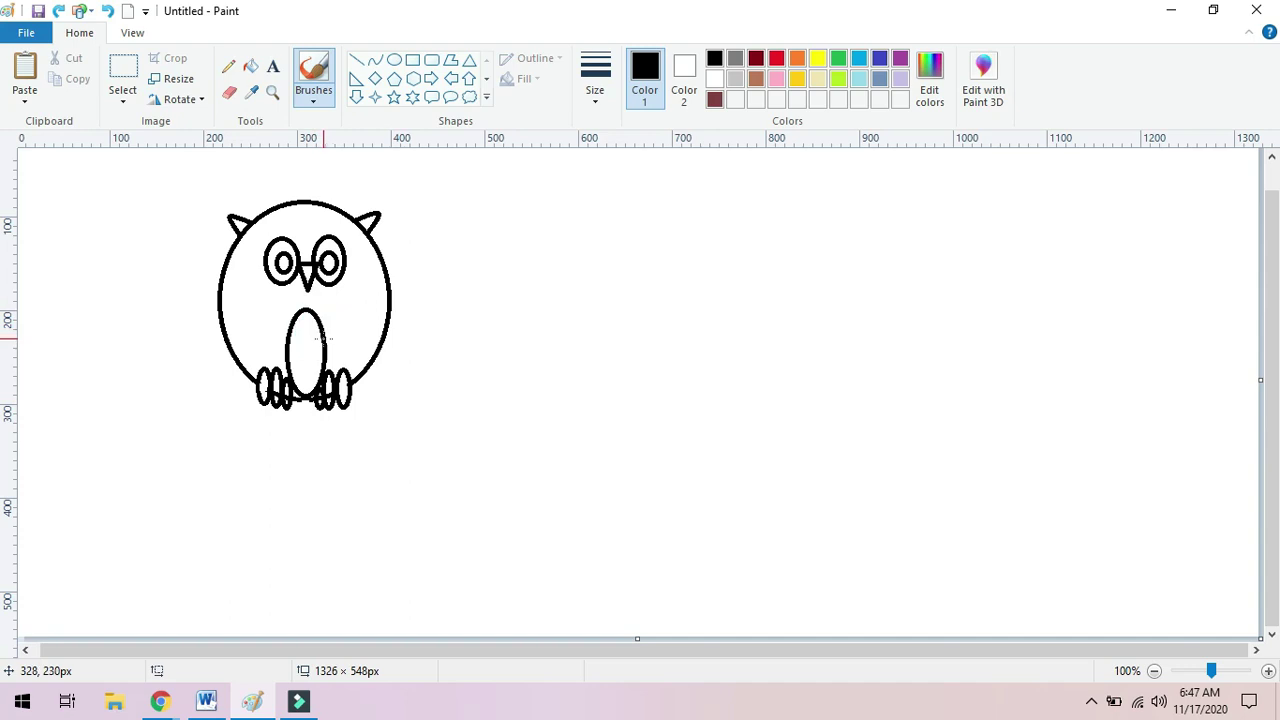
left_click_drag(330, 338, 359, 335)
left_click_drag(330, 364, 369, 362)
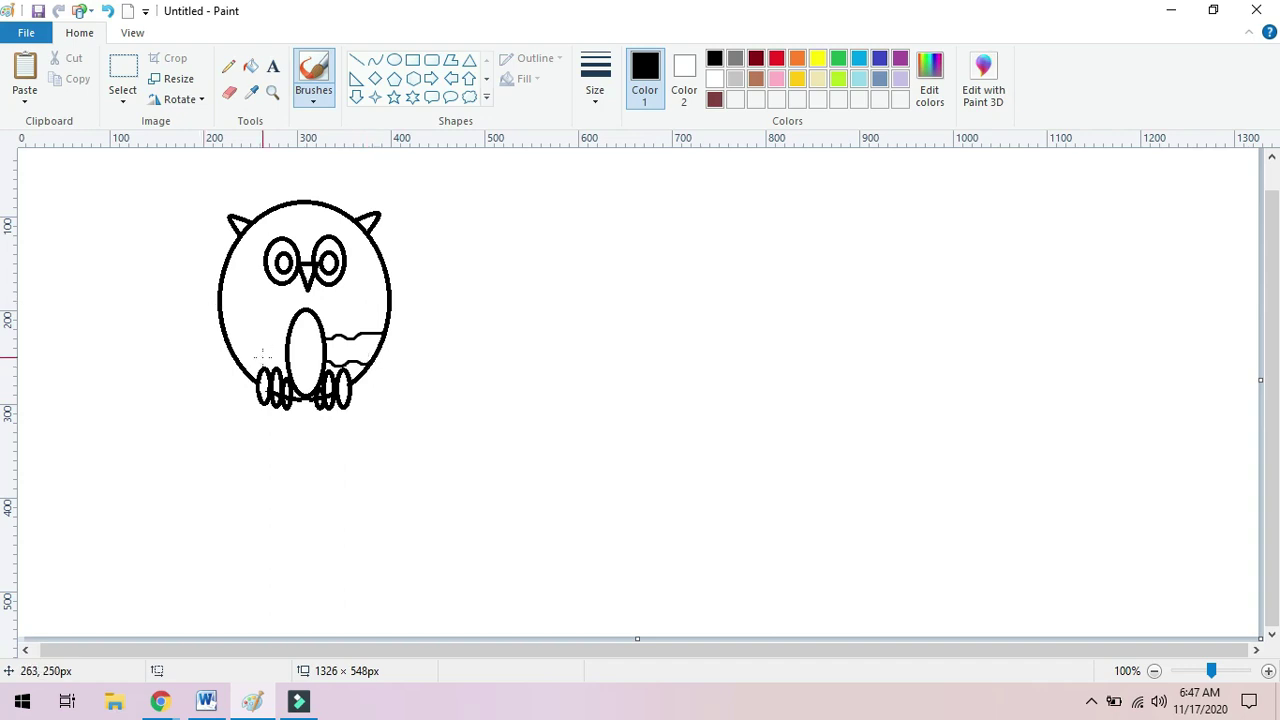
key("ctrl+z")
key("ctrl+z")
Brush two rows of wavy feather lines across the owl's lower body, from the belly oval to the body outline on both sides.
left_click(323, 331)
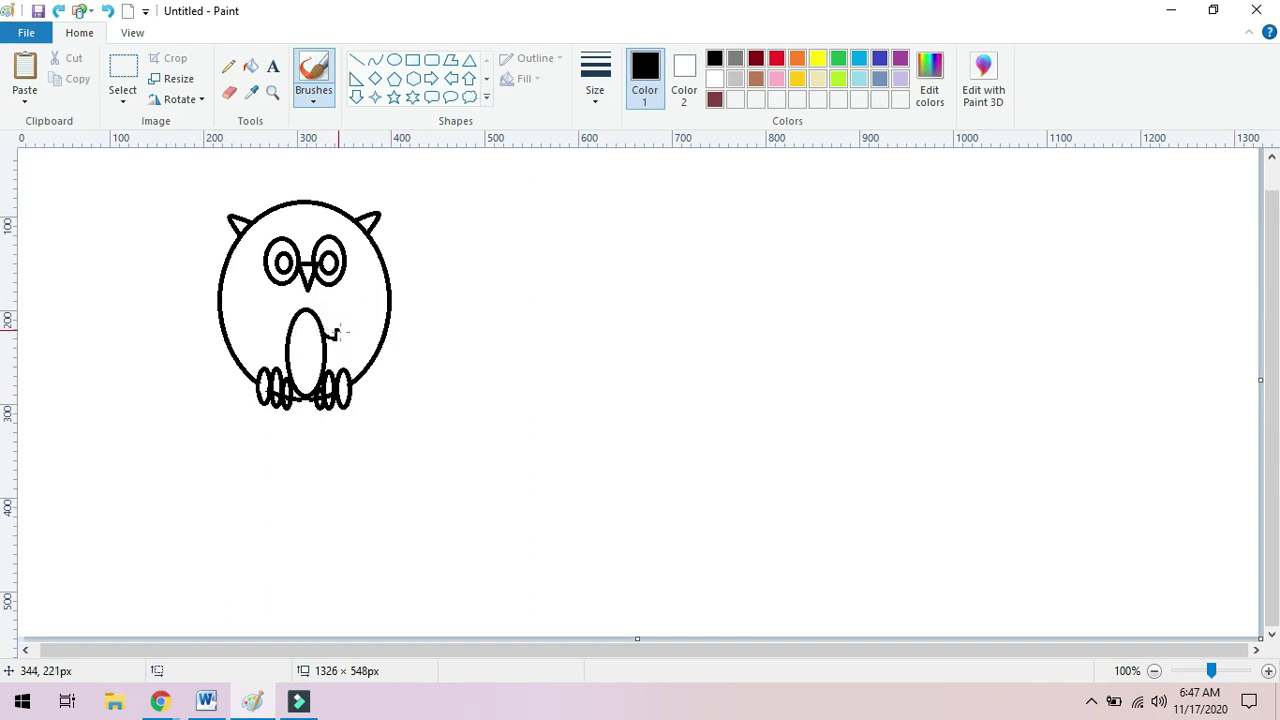
left_click_drag(346, 339, 351, 328)
left_click_drag(287, 337, 230, 338)
left_click(324, 354)
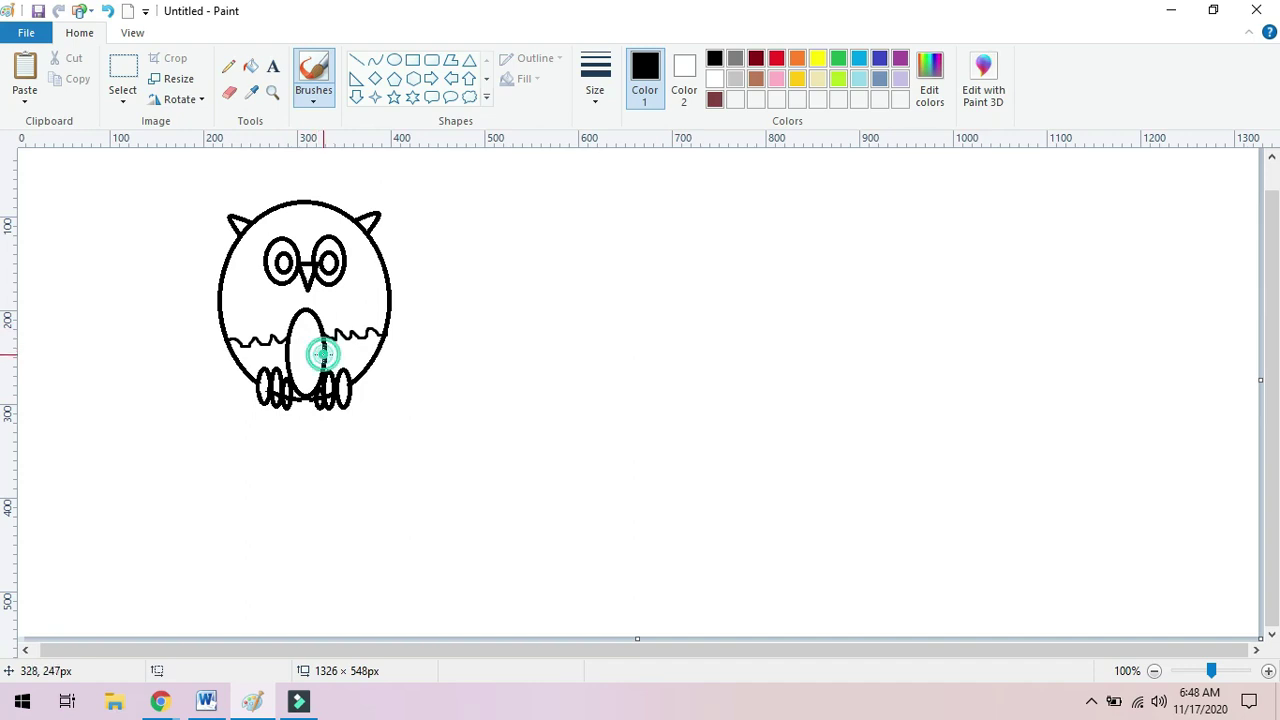
left_click_drag(333, 358, 361, 365)
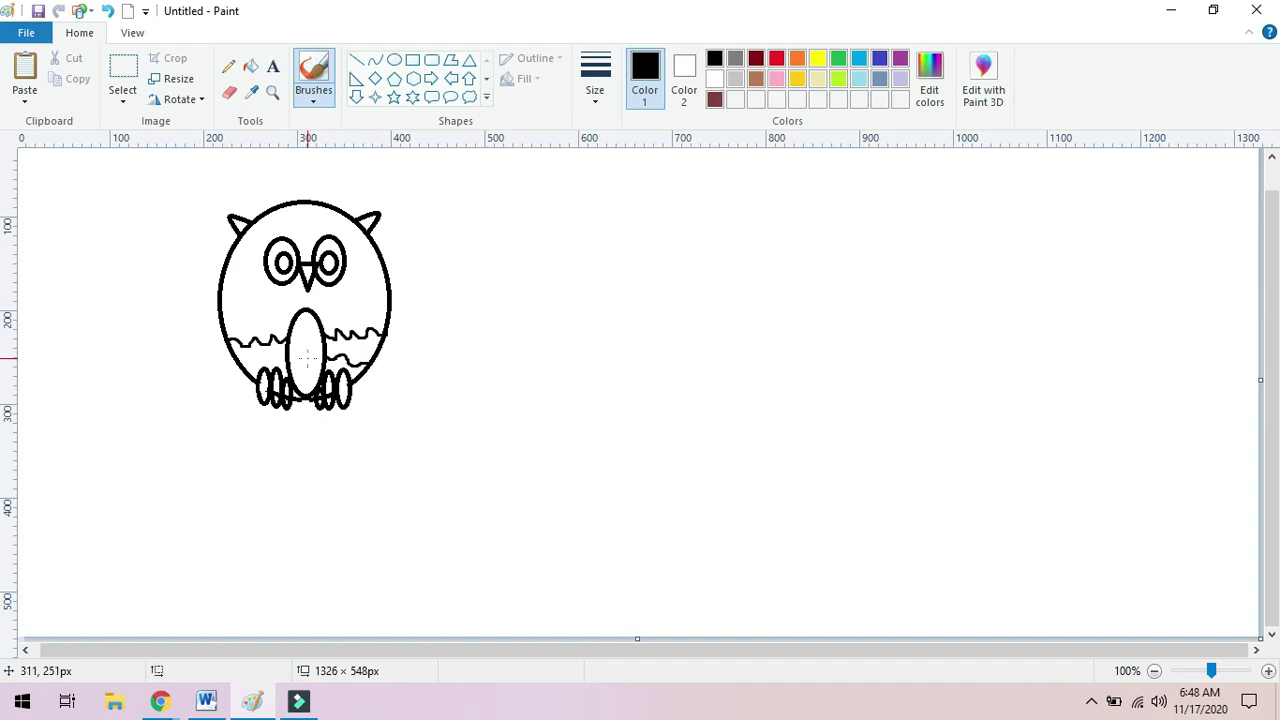
left_click(277, 360)
left_click_drag(268, 363, 258, 368)
Fill the owl's body above the feather lines with dark red.
left_click(251, 67)
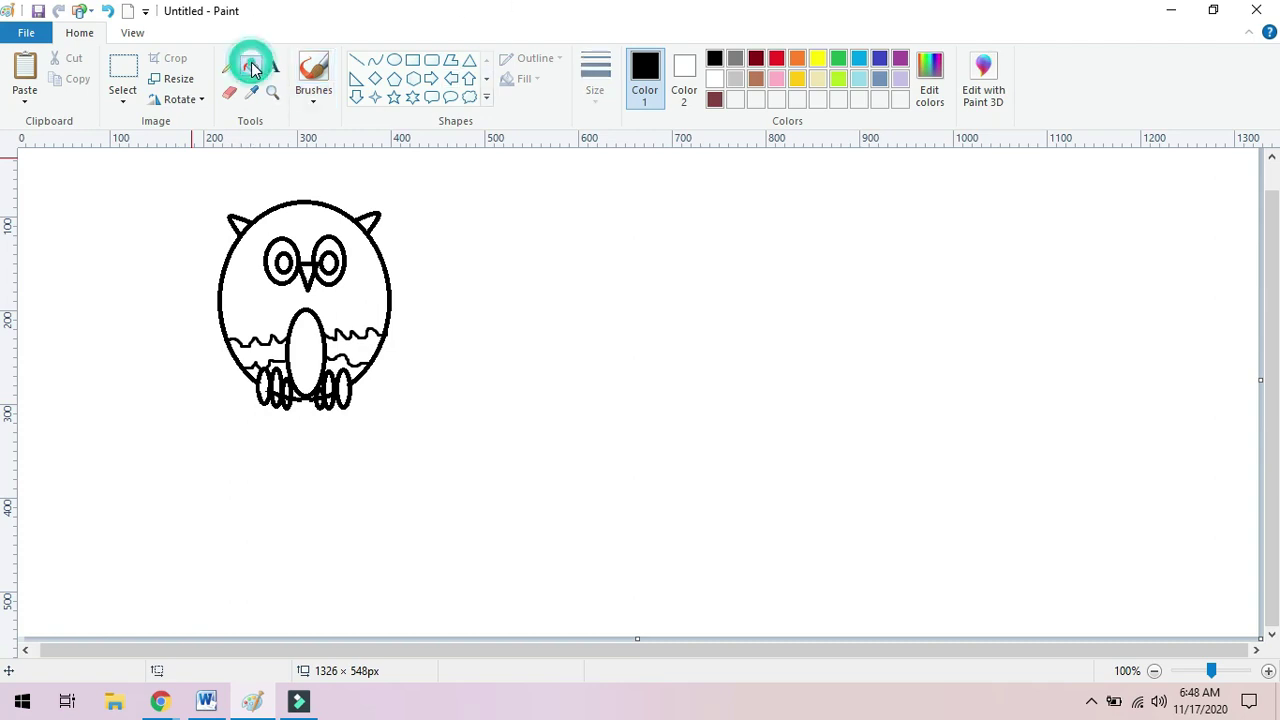
left_click(755, 58)
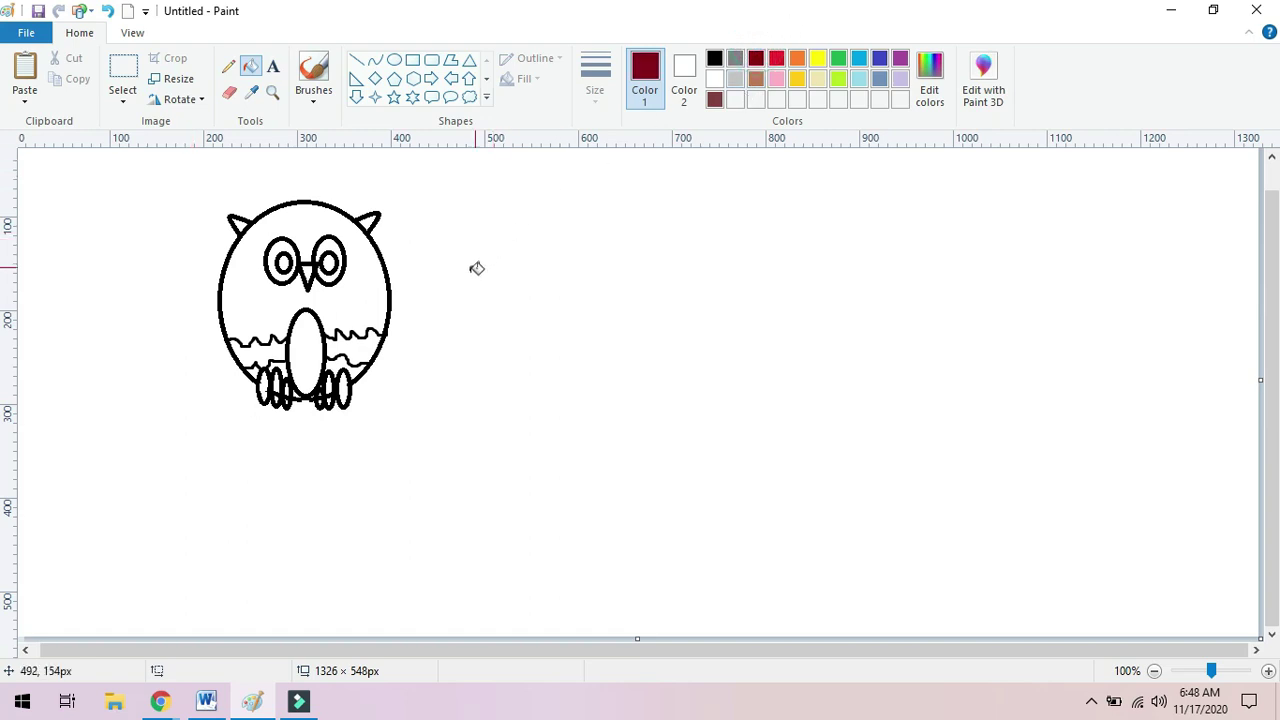
left_click(366, 282)
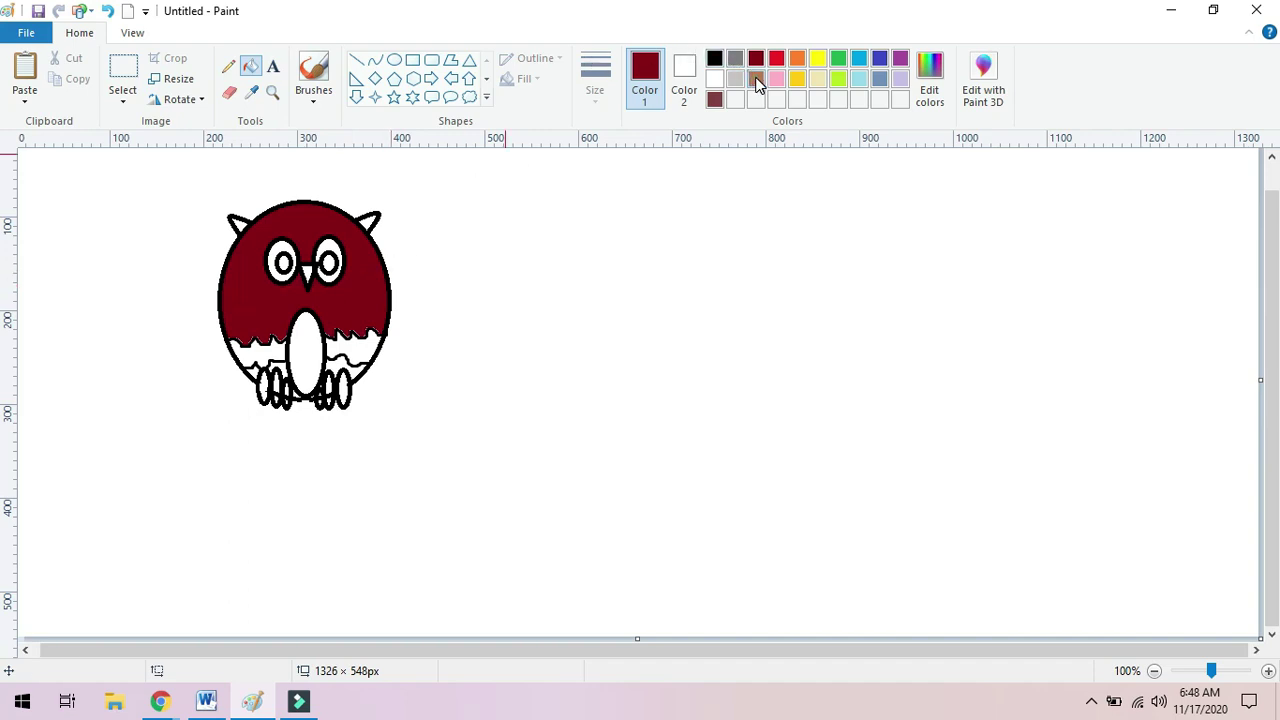
left_click(341, 291)
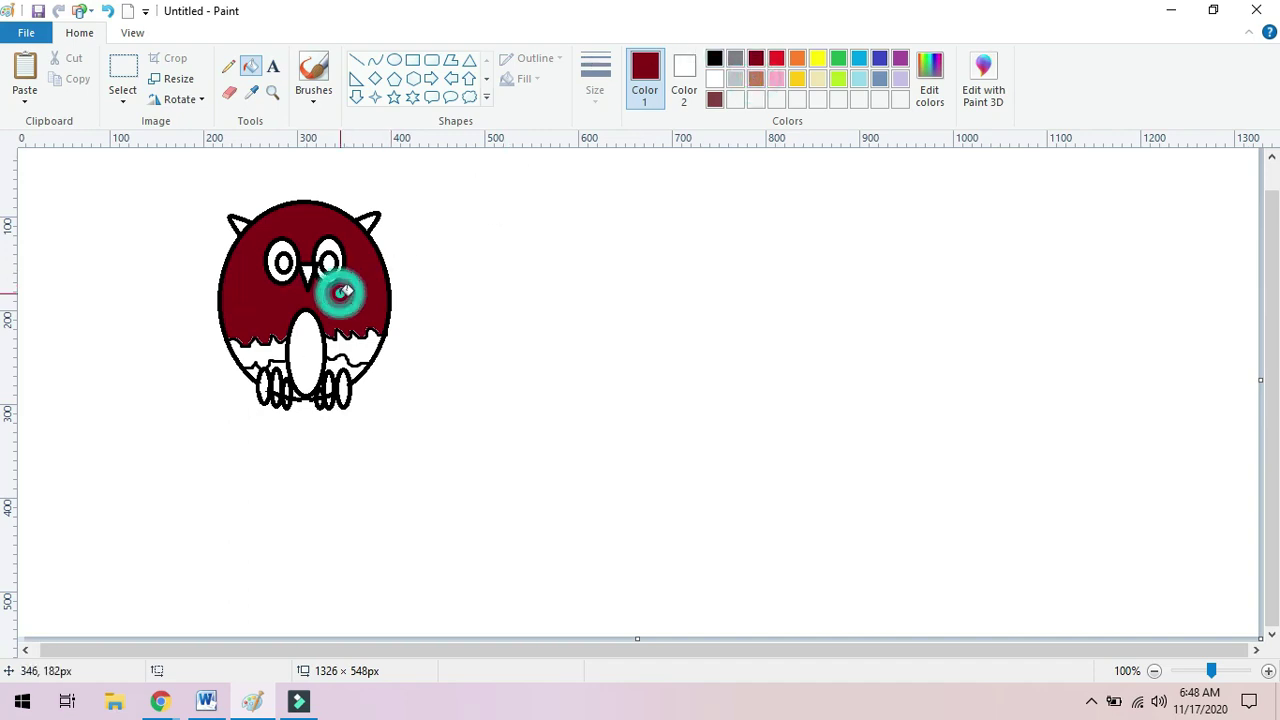
Fill the owl's upper body and the feather bands on both sides of the belly with brown.
left_click(756, 78)
left_click(349, 305)
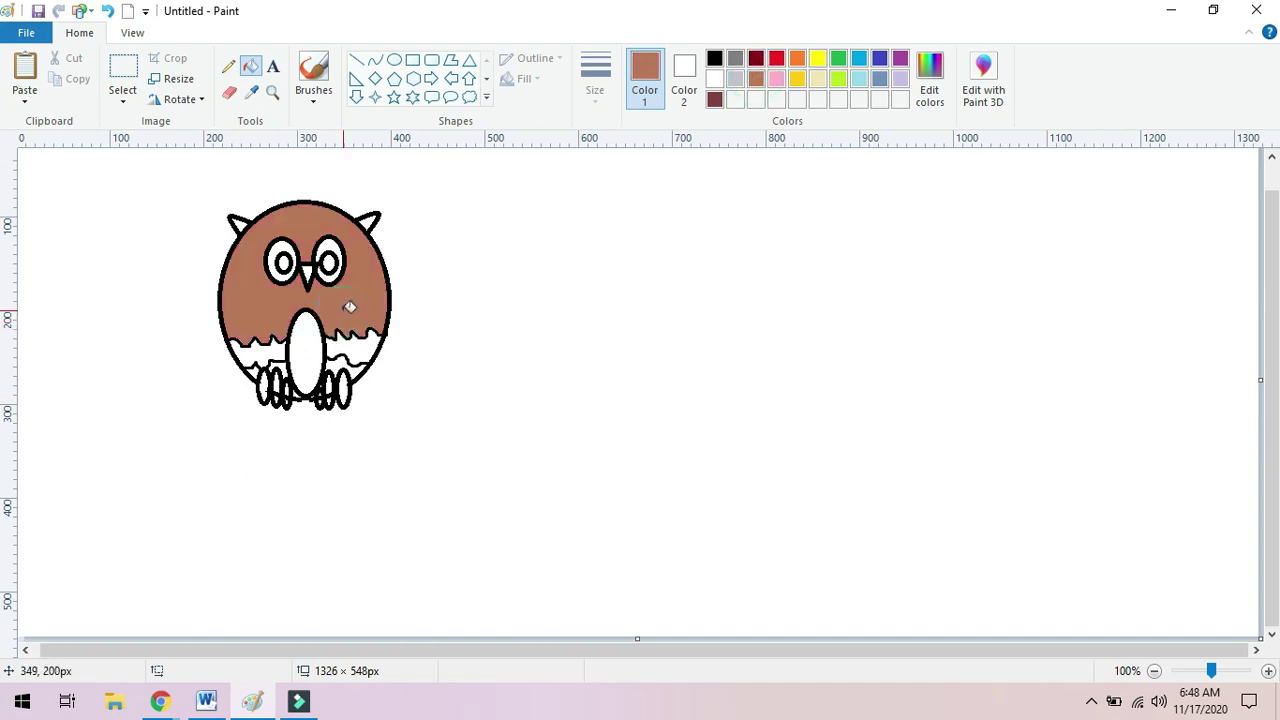
left_click(363, 341)
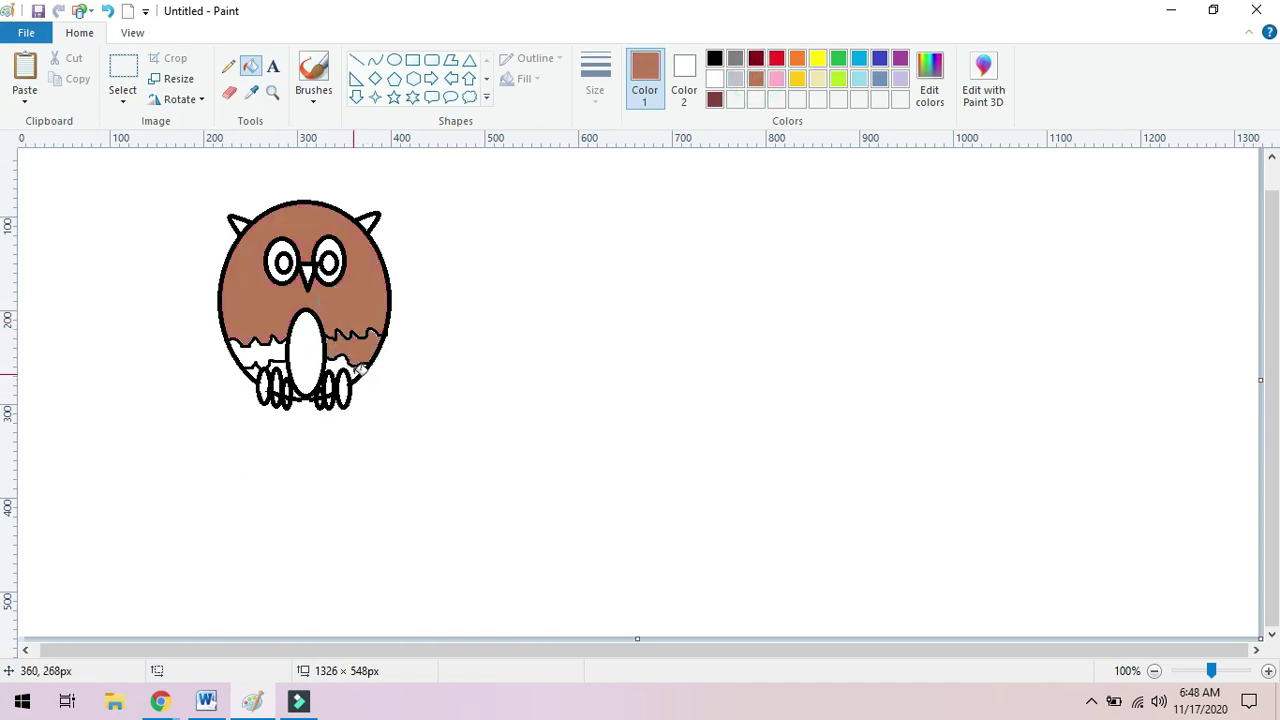
left_click(354, 373)
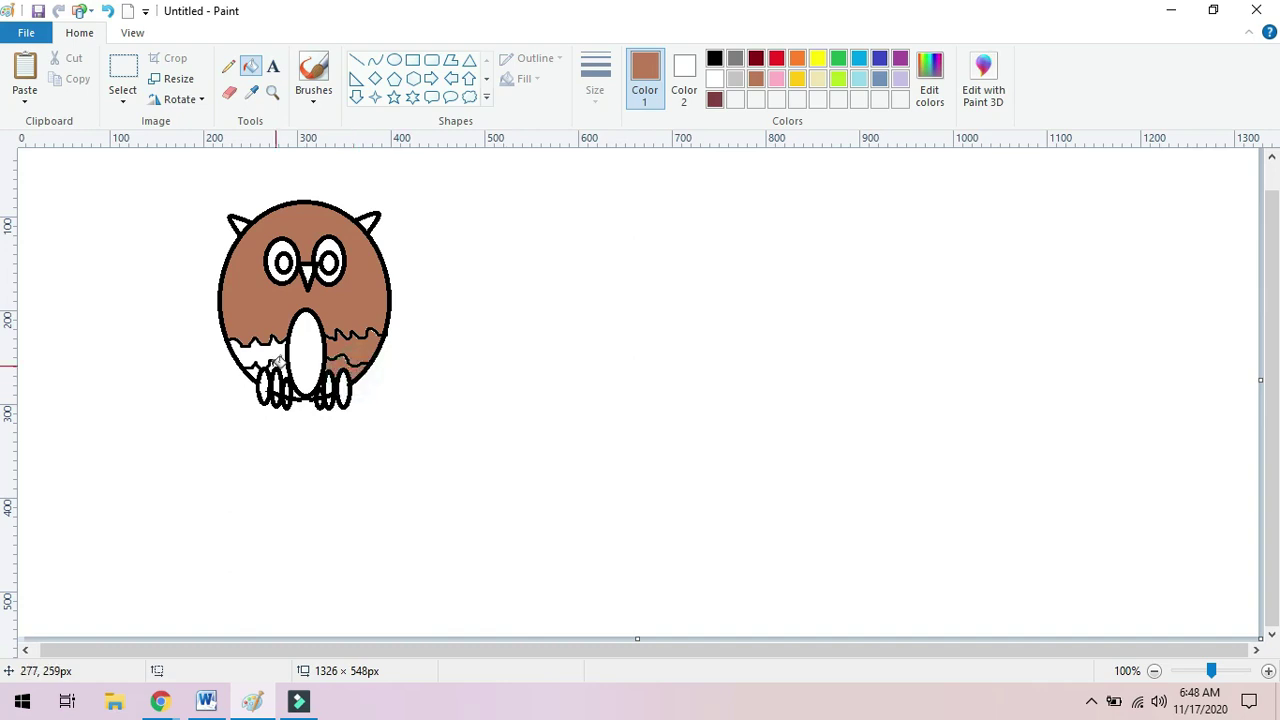
left_click(274, 352)
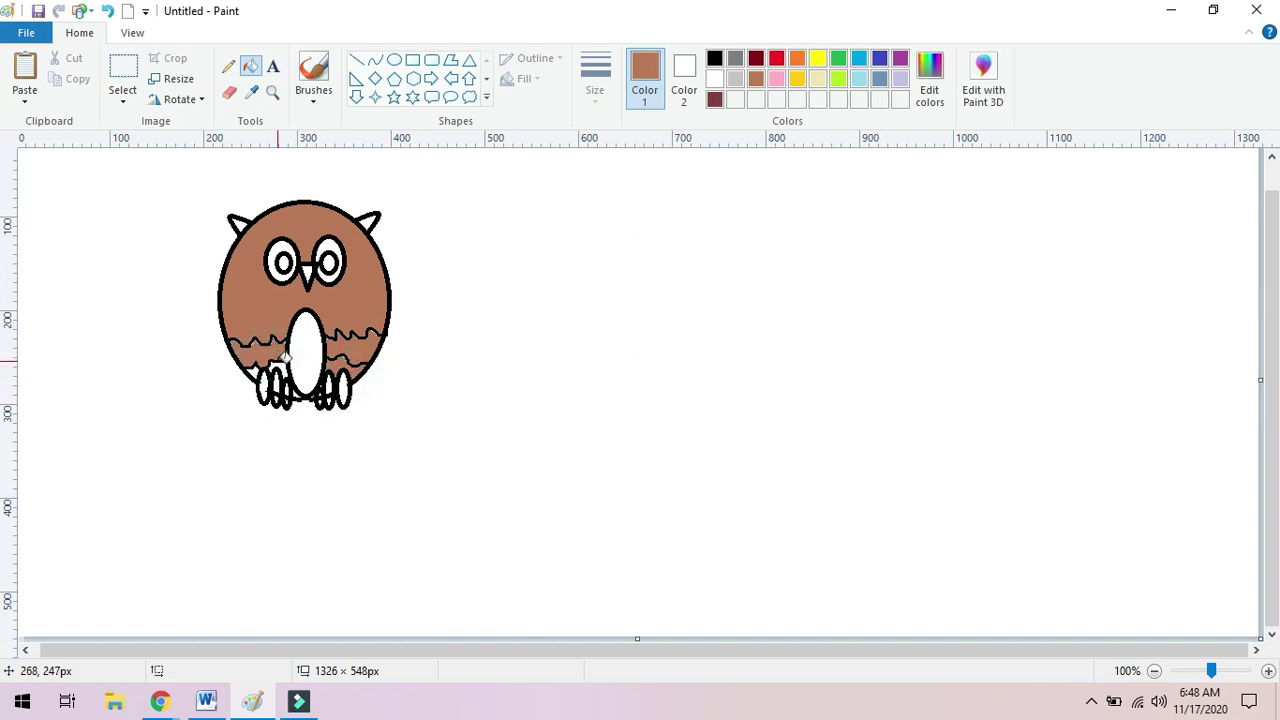
left_click(286, 366)
Fill the inner ovals of both eyes with black as pupils.
left_click(714, 58)
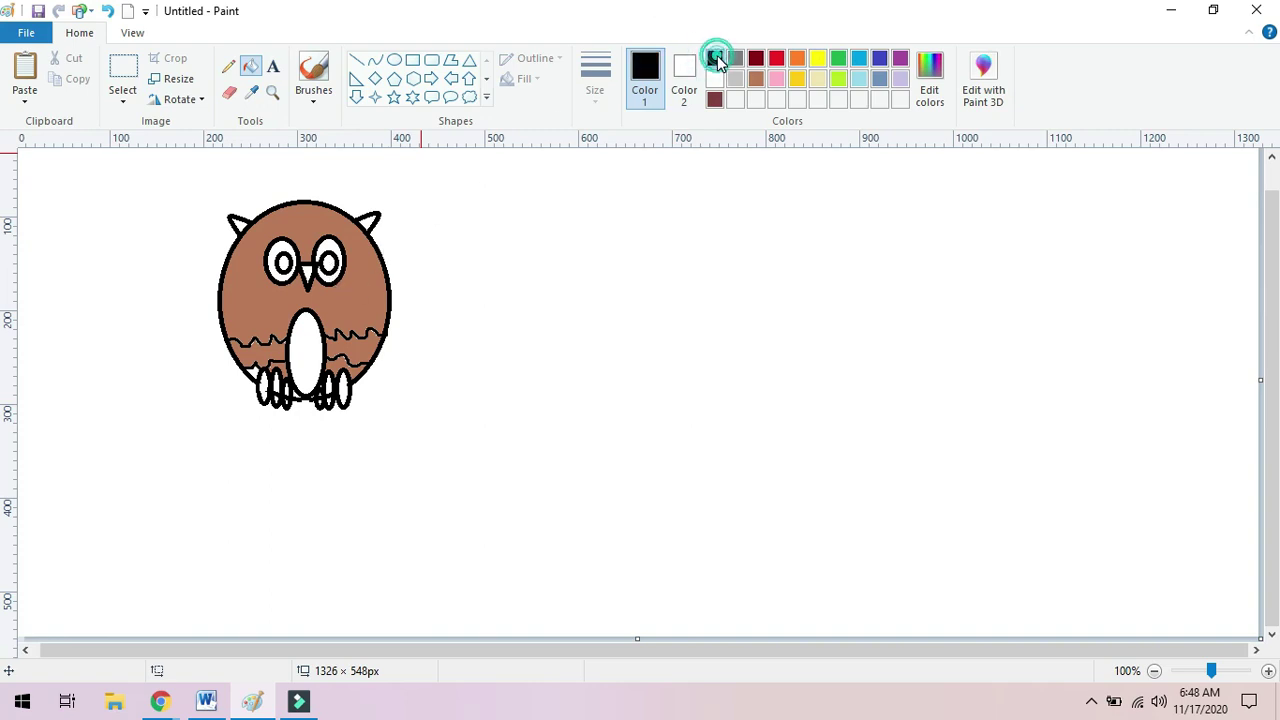
left_click(330, 258)
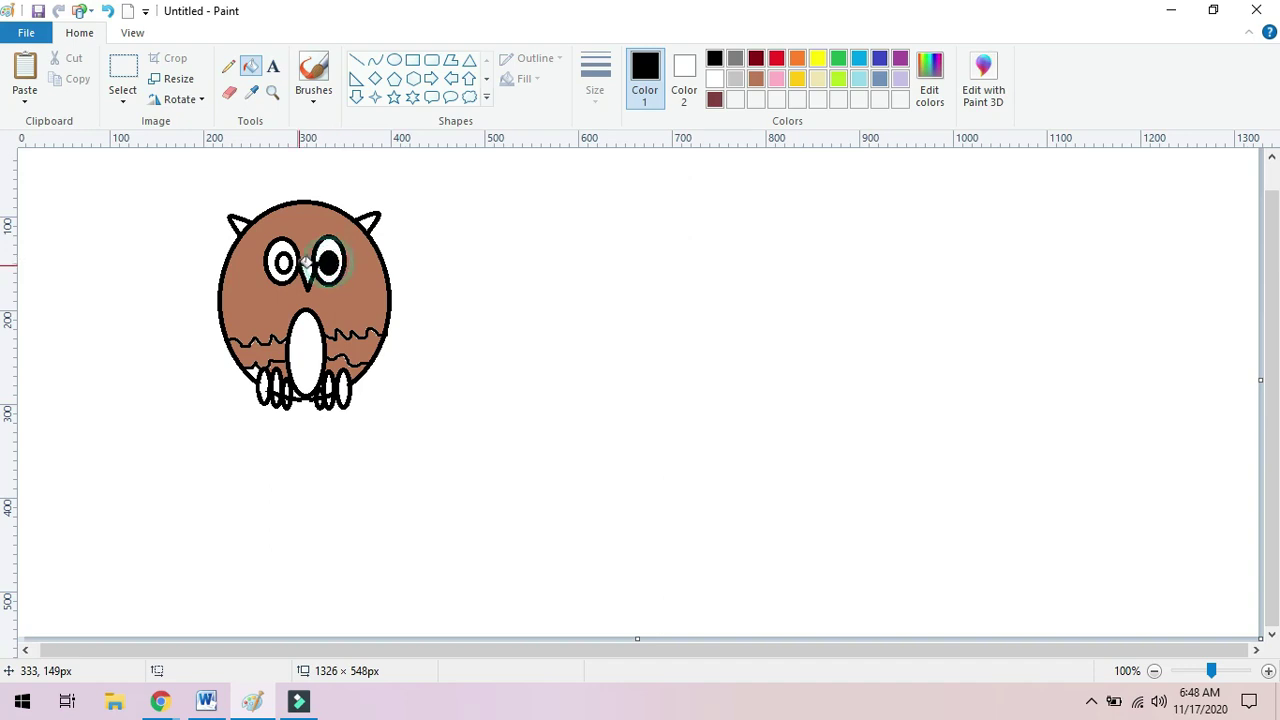
left_click(285, 262)
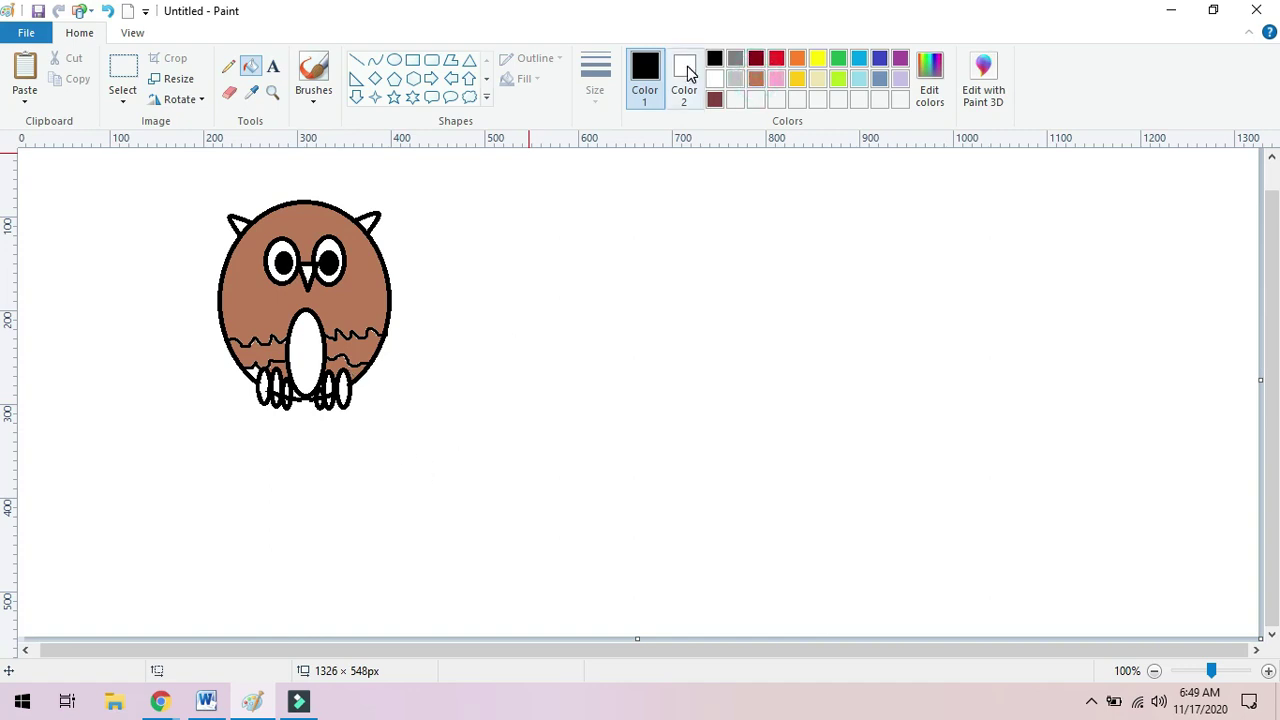
Fill the larger toe sections of both feet and the small body gap beside the left foot with brown, undoing any fill that hits the outline.
left_click(755, 78)
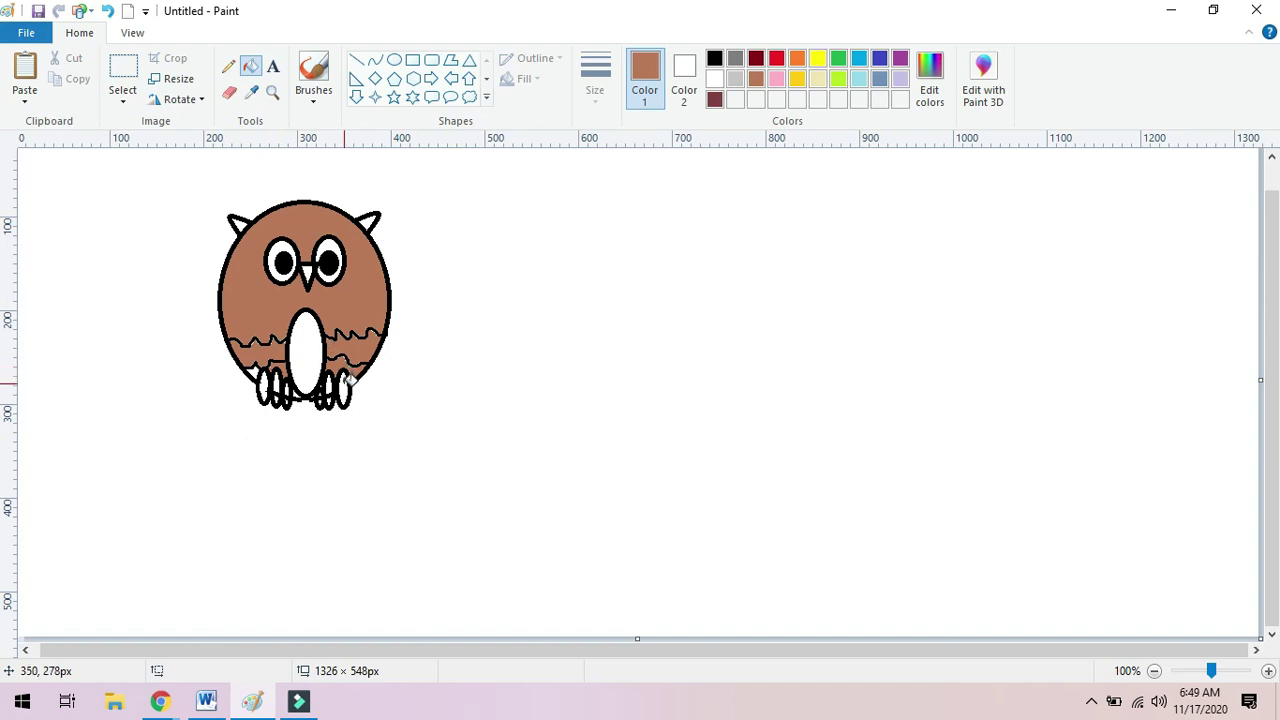
left_click(327, 381)
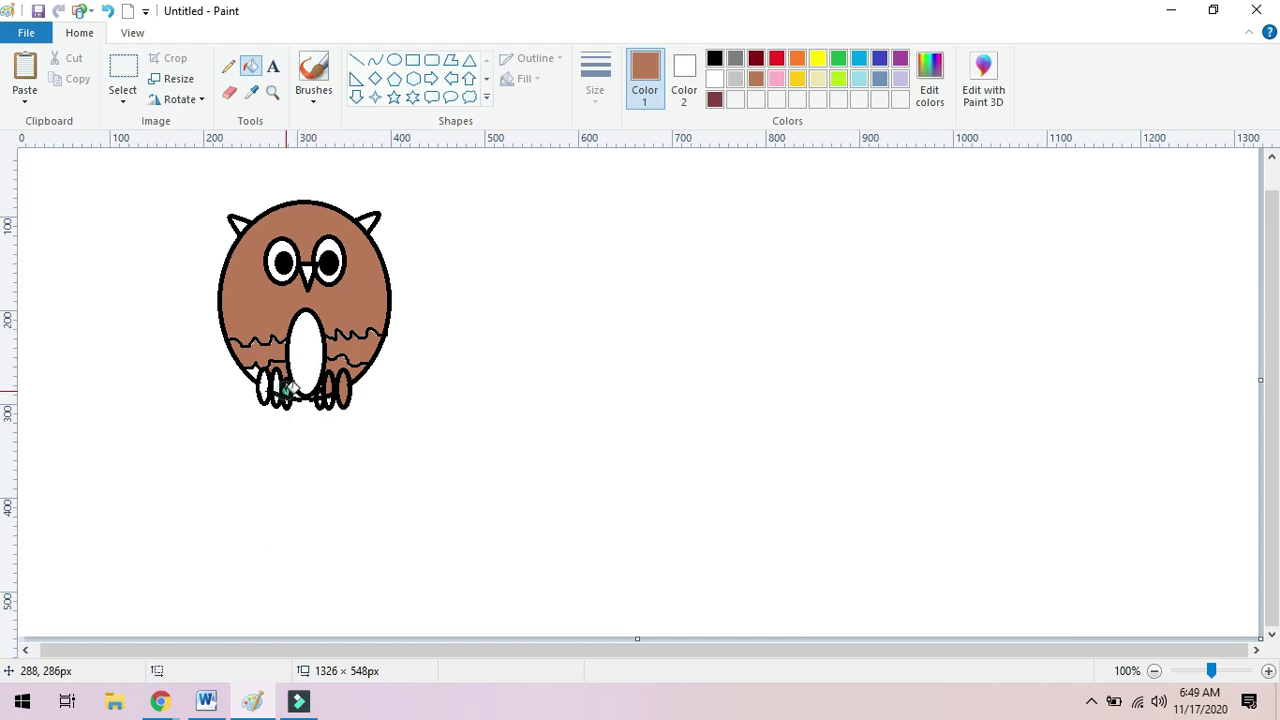
left_click(277, 384)
left_click(265, 384)
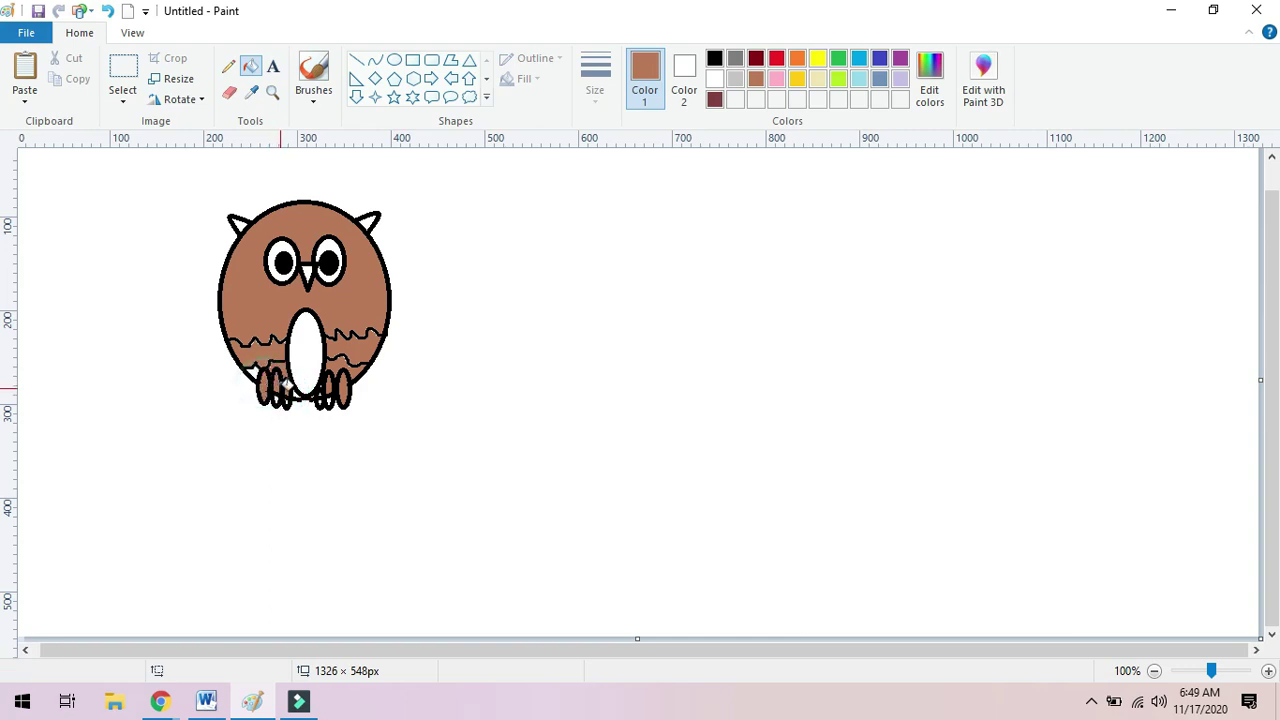
left_click(287, 395)
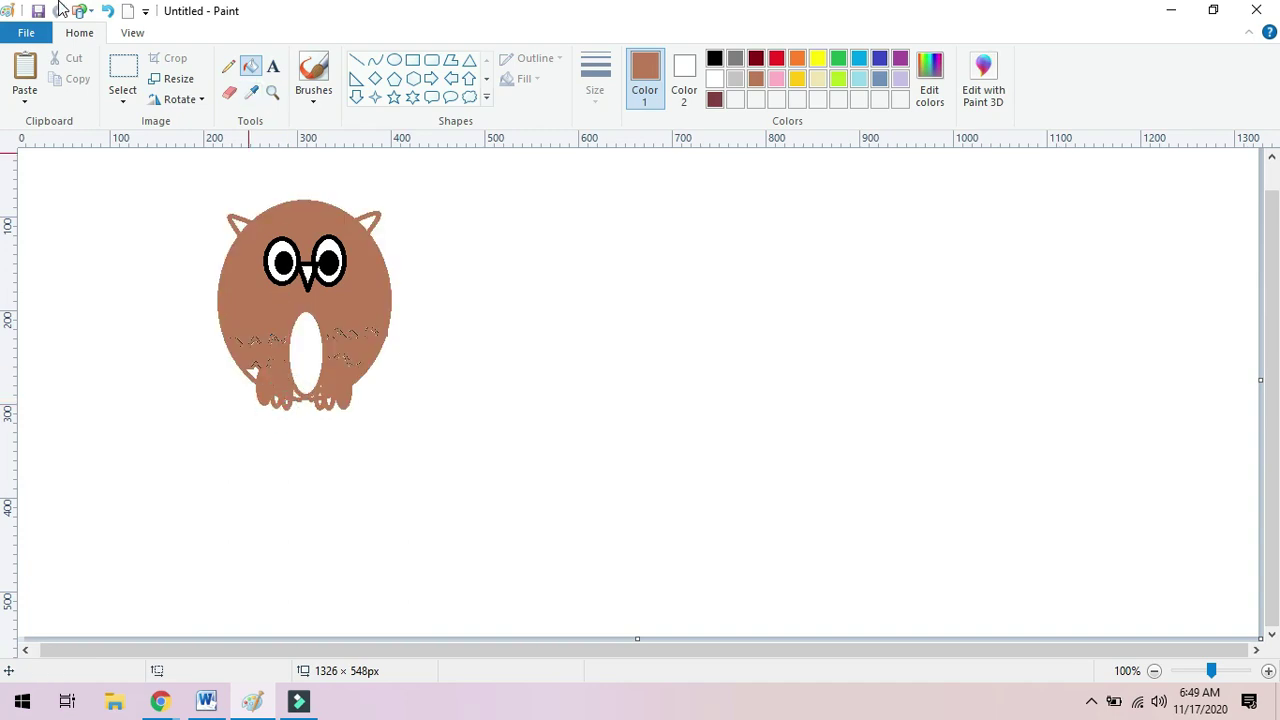
left_click(107, 12)
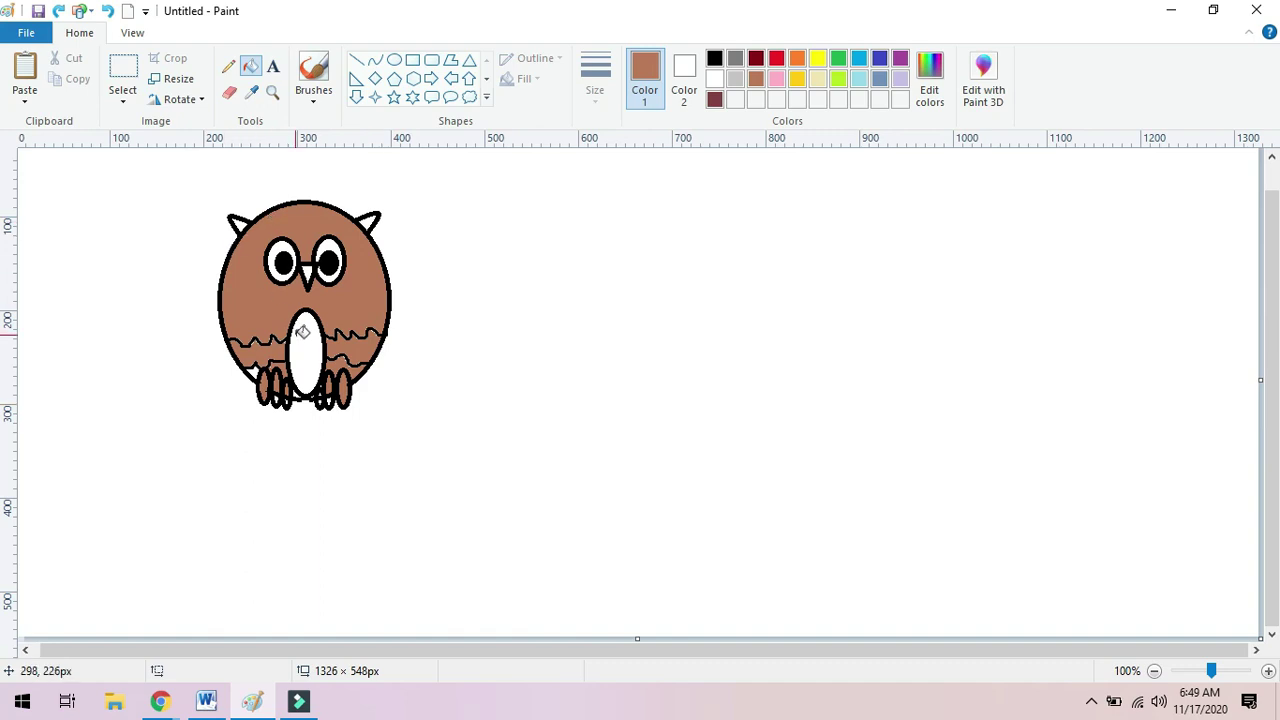
left_click(253, 366)
Fill the remaining small white gaps in the inner toes and beside the belly's lower tip with brown, undoing any fill that hits the outline.
left_click(273, 91)
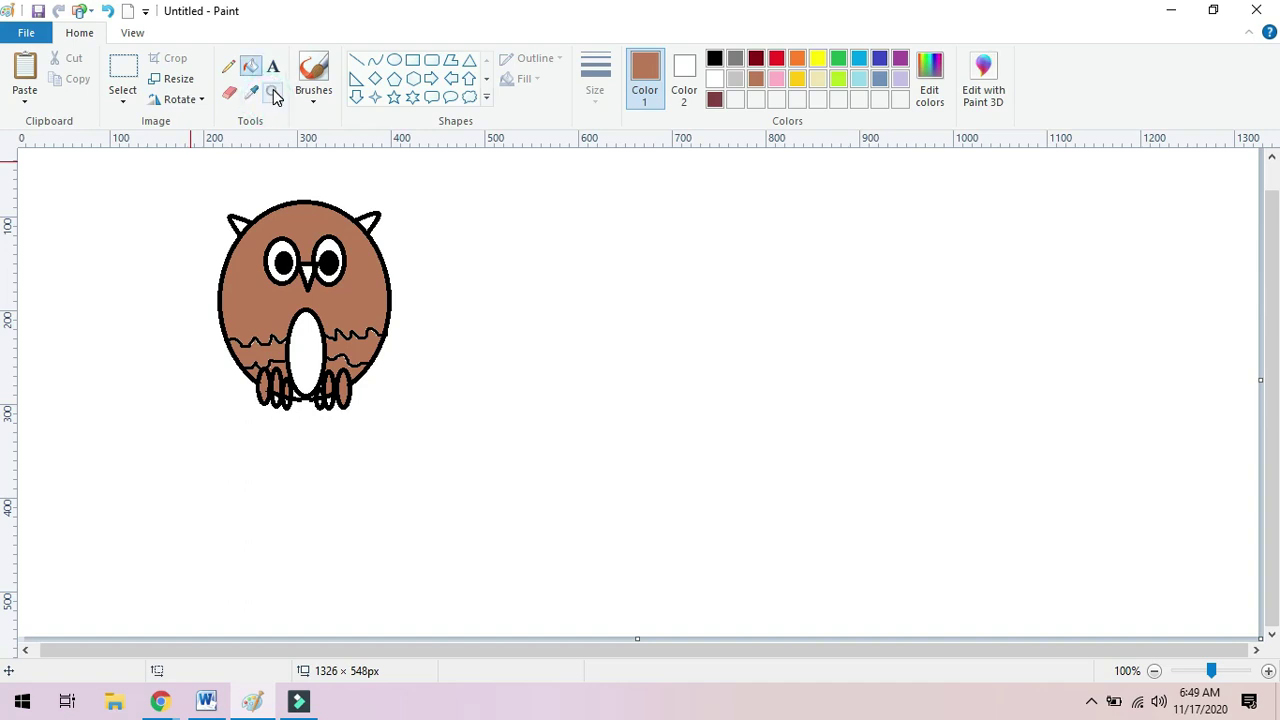
left_click(277, 274)
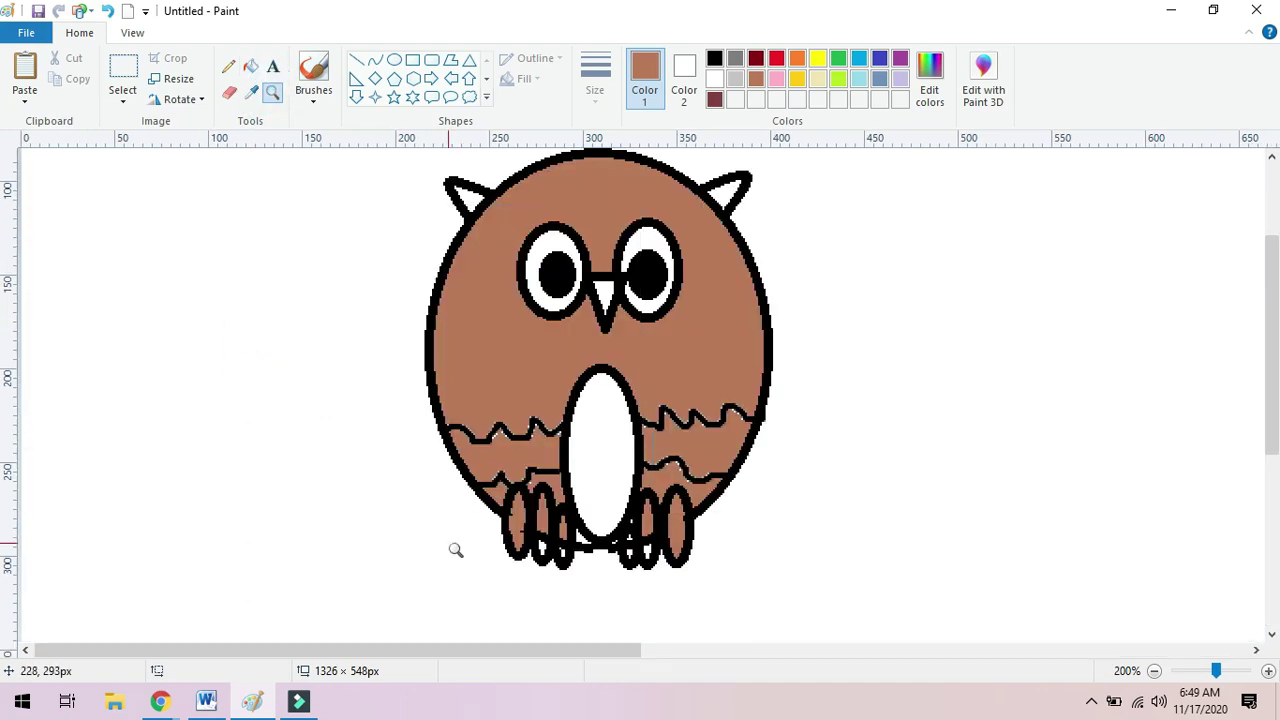
left_click(457, 552)
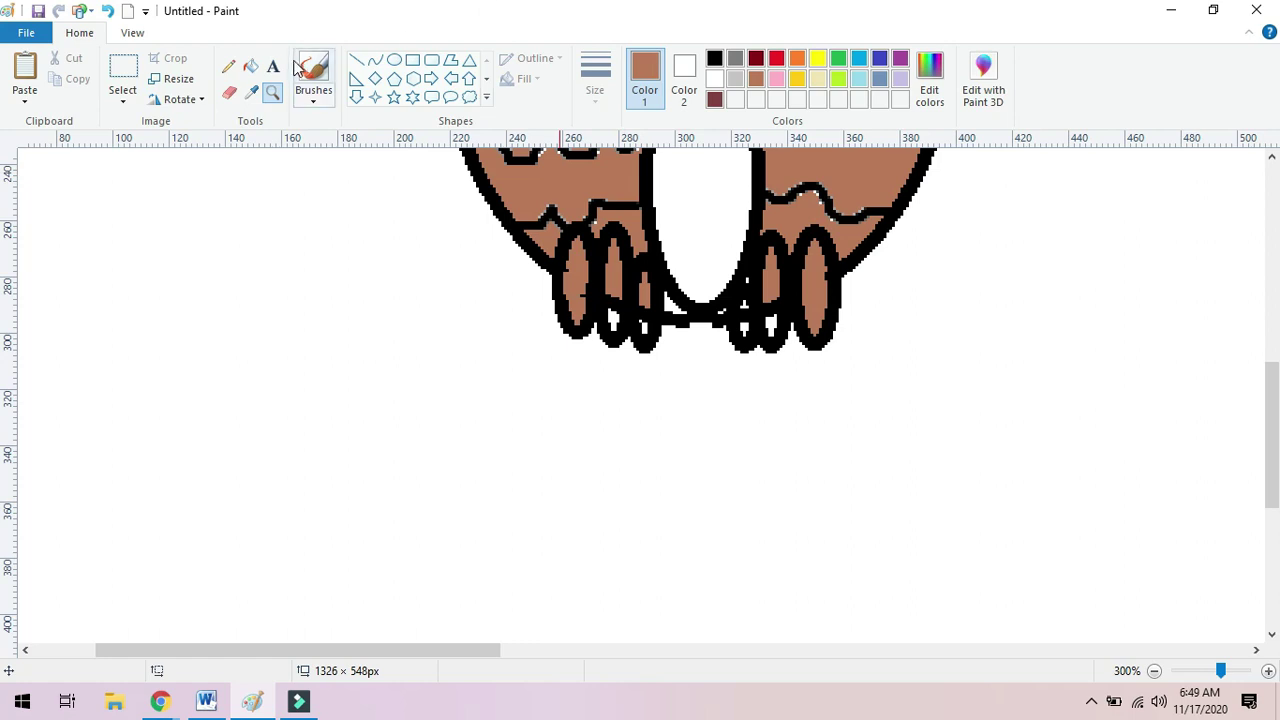
left_click(252, 67)
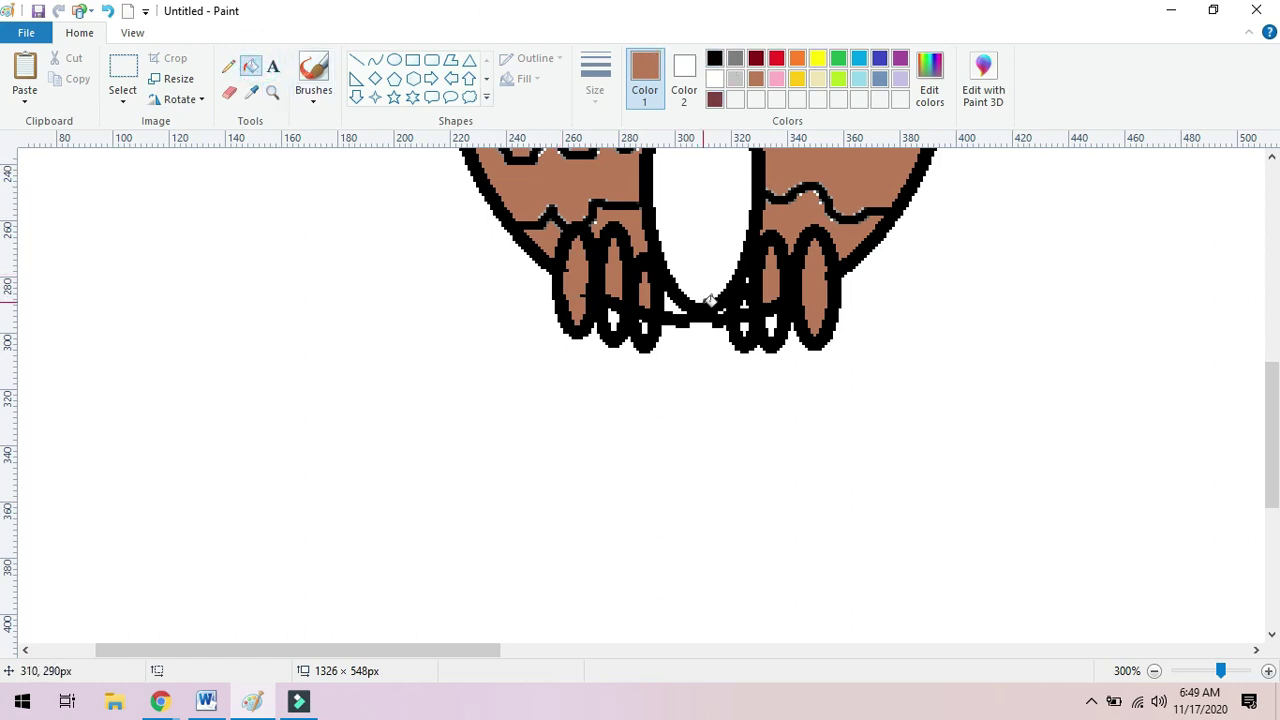
left_click(675, 306)
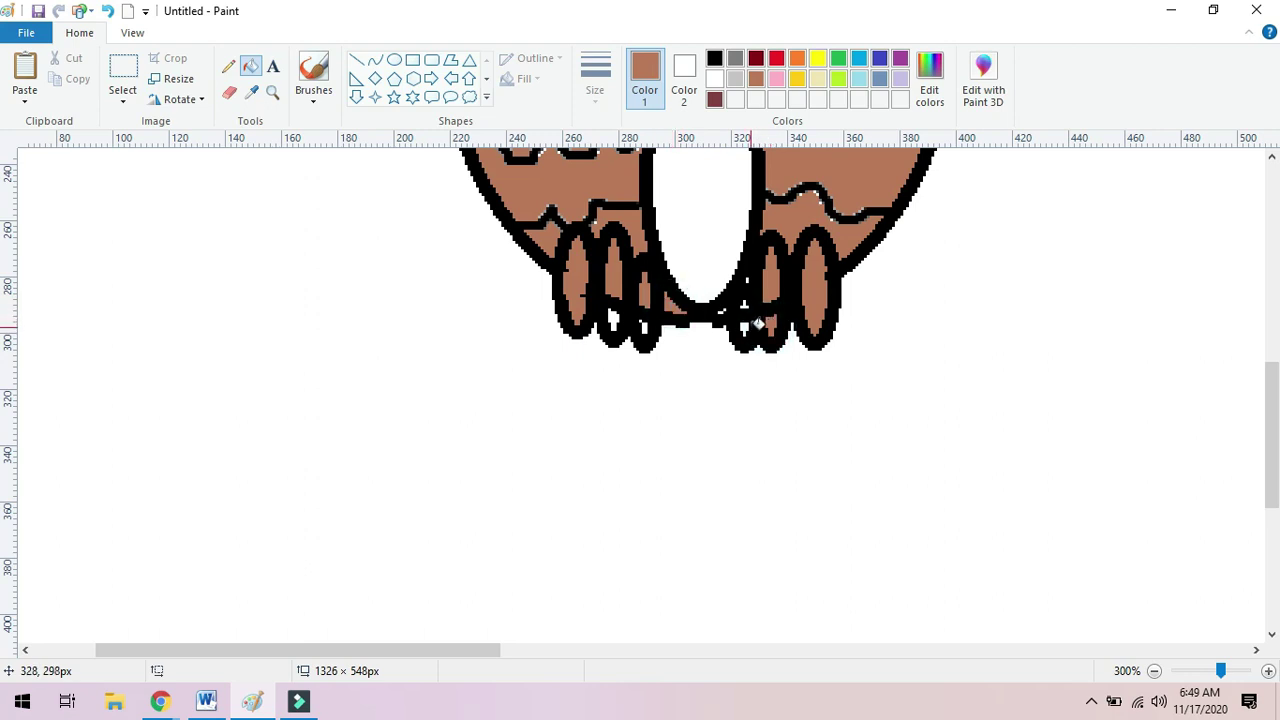
left_click(745, 325)
left_click(646, 326)
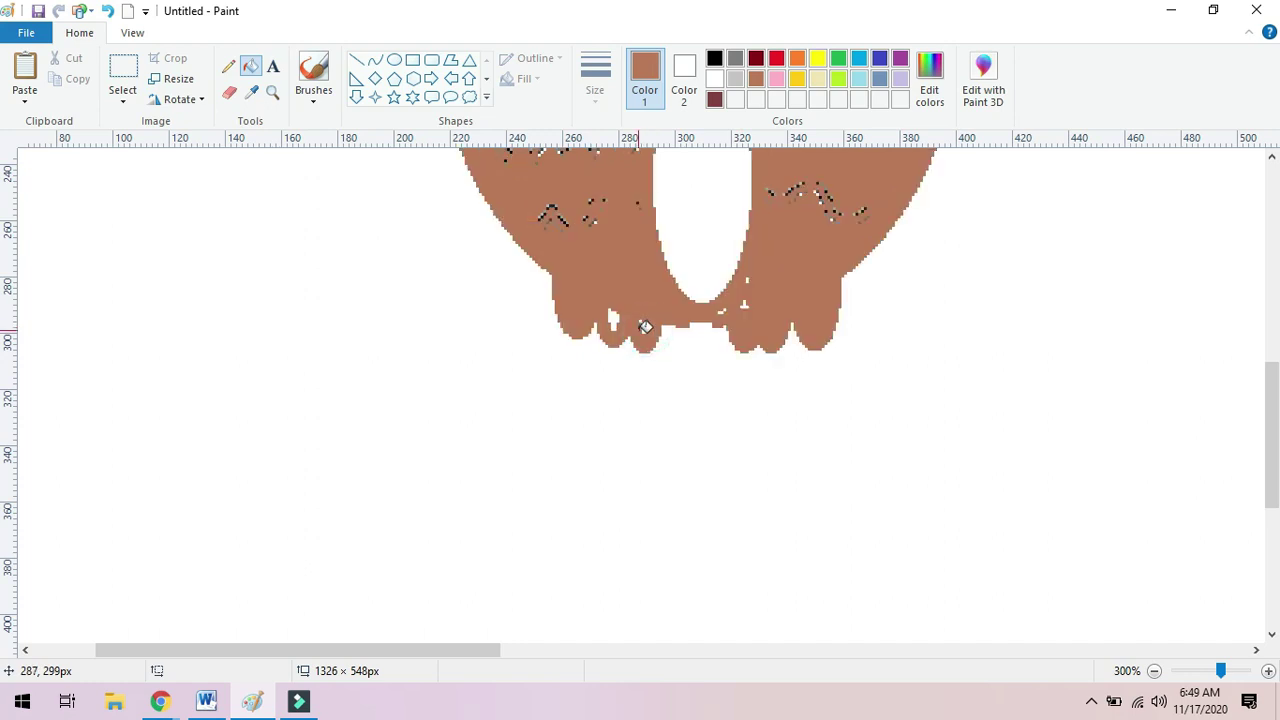
key("ctrl+z")
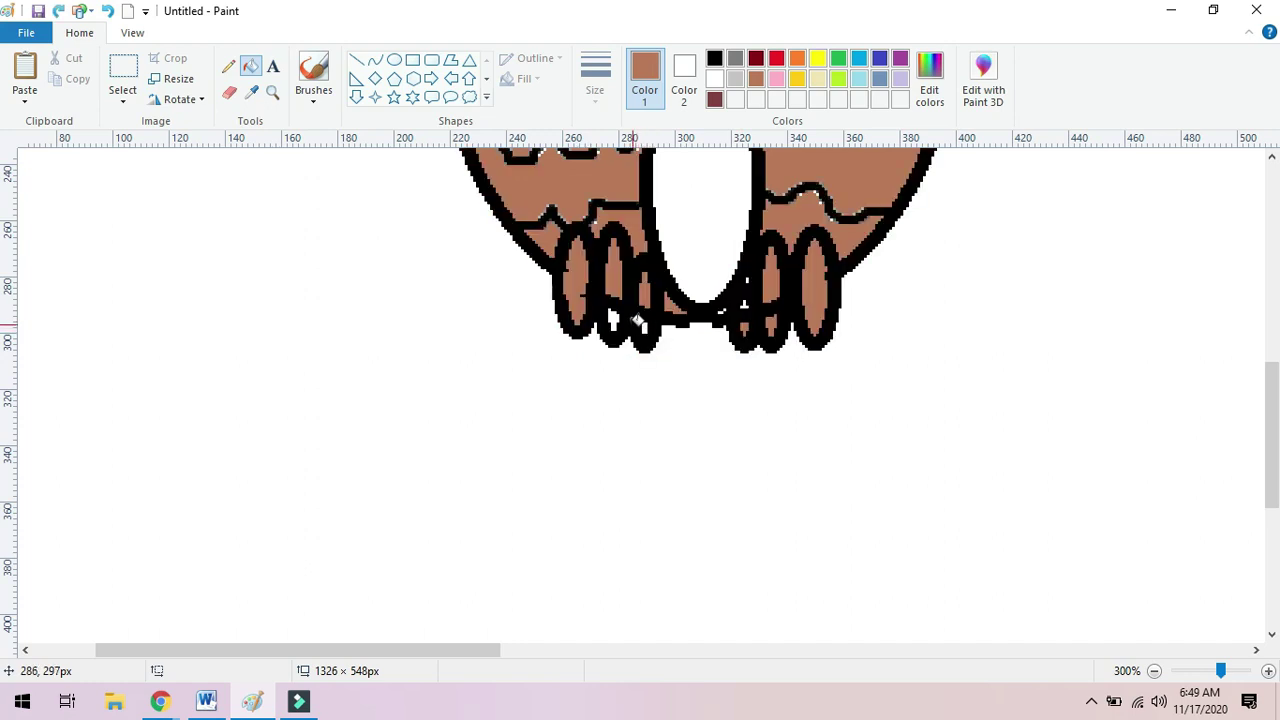
left_click(613, 319)
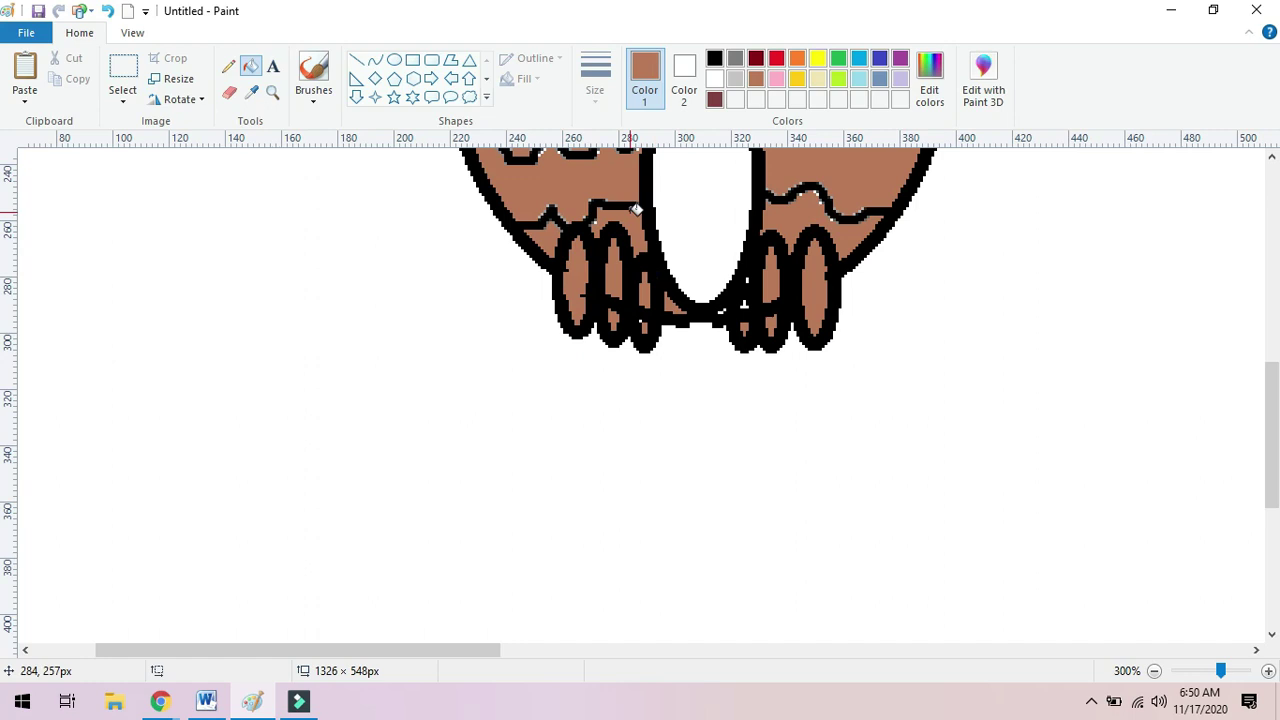
Draw the tree trunk's left edge beside the owl as a dark reddish-brown curve about 143 × 443 px, bowed toward the owl's side.
left_click(133, 33)
left_click(103, 82)
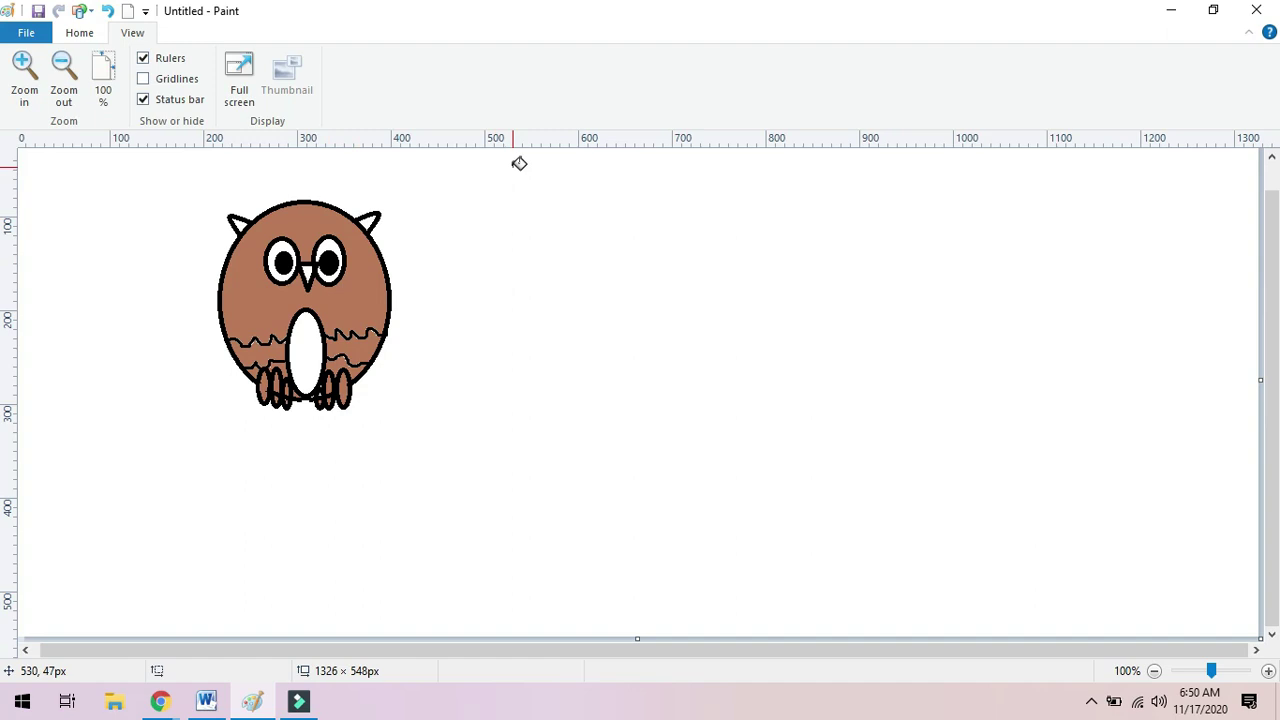
left_click(79, 33)
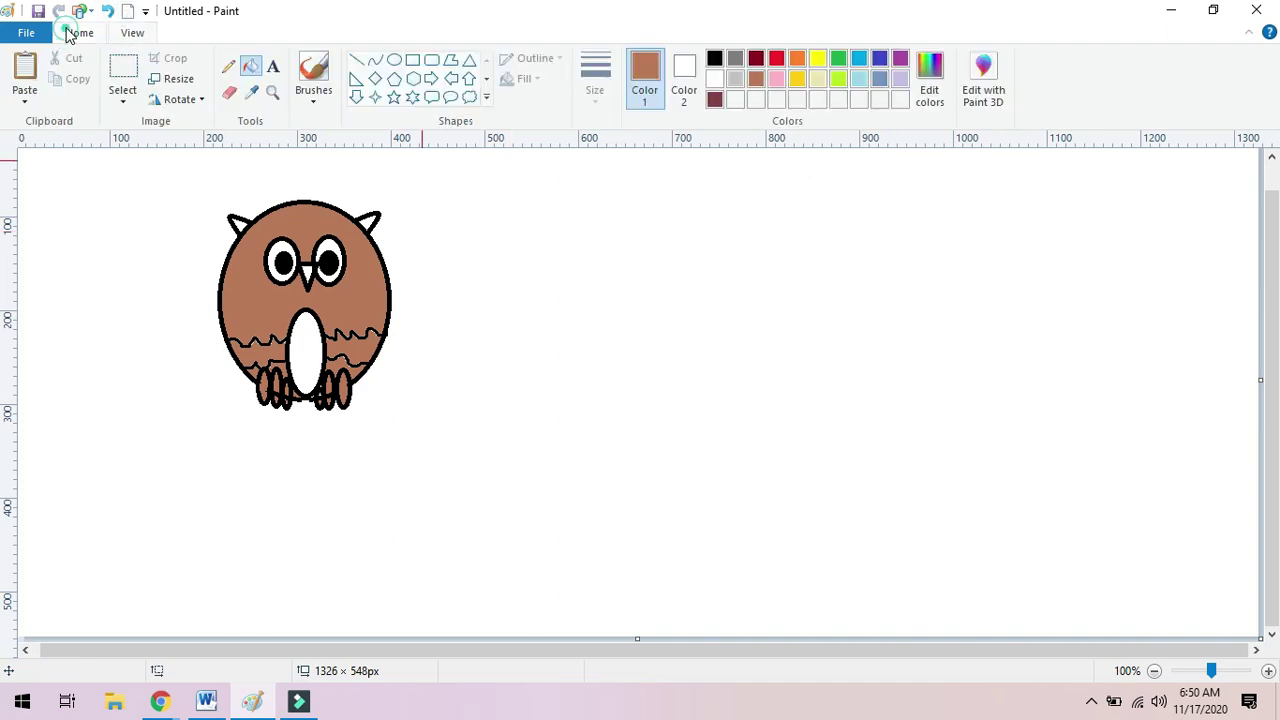
left_click(375, 60)
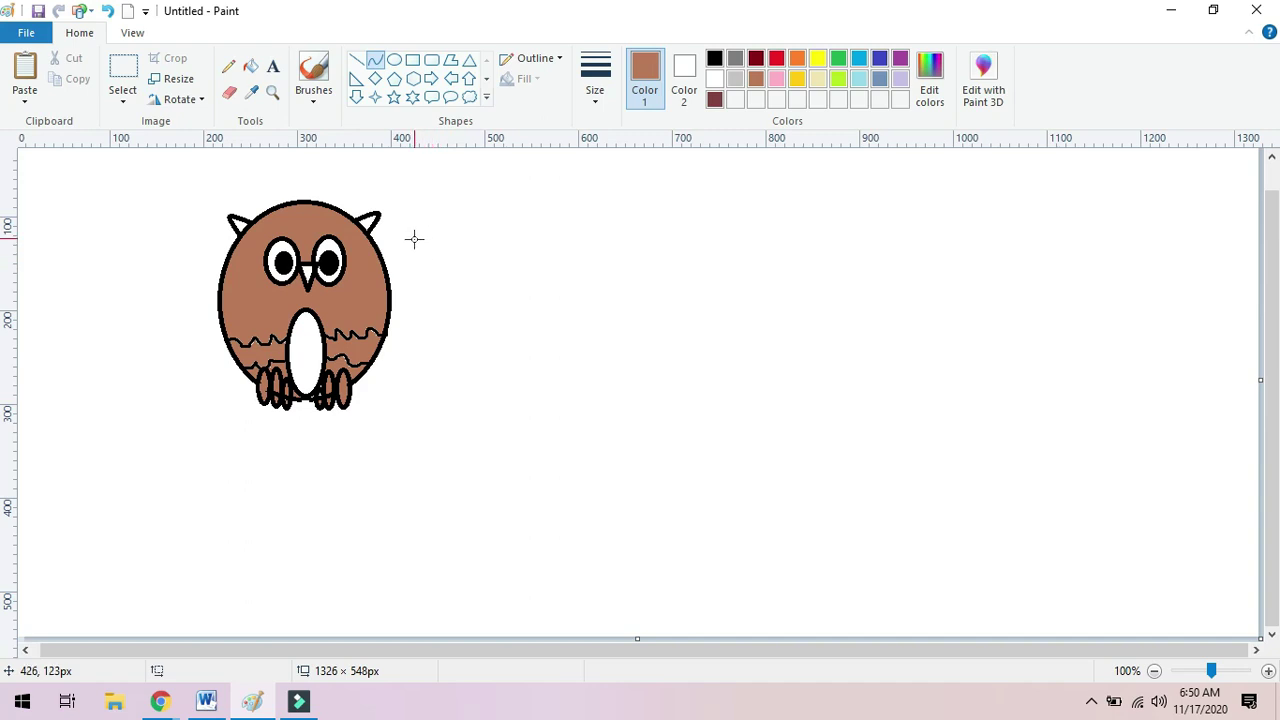
left_click_drag(411, 239, 417, 398)
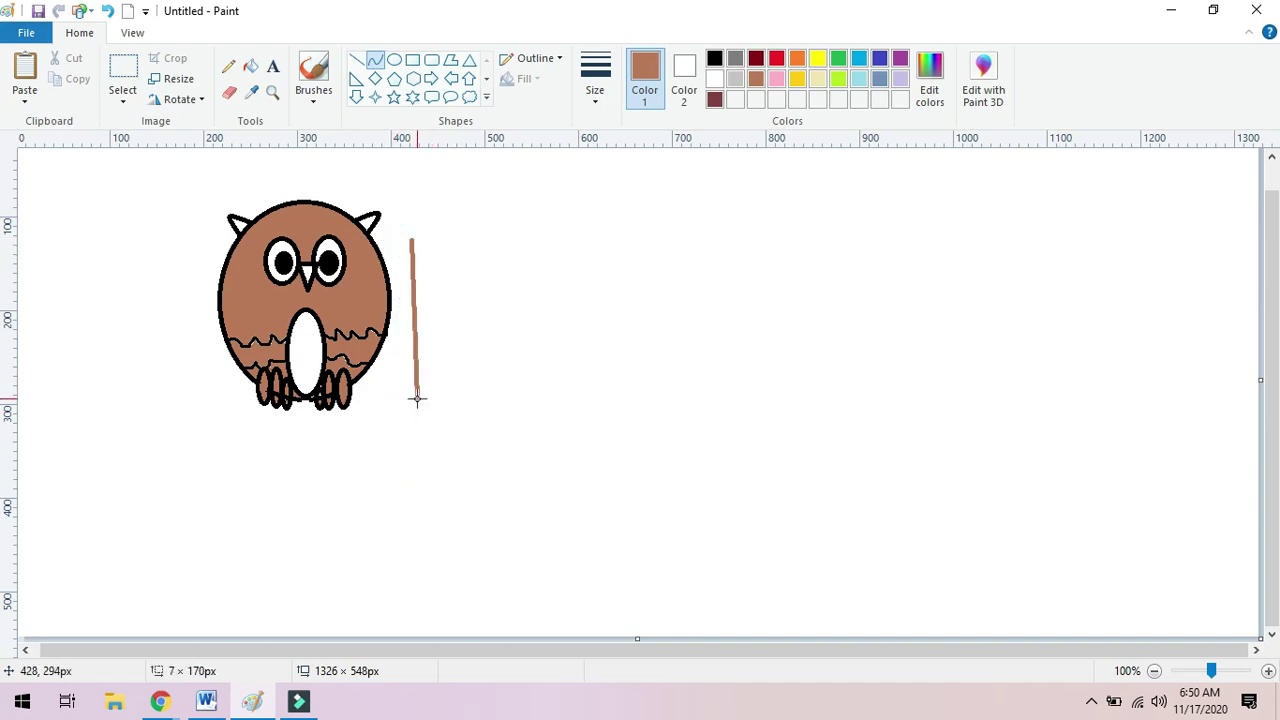
key("ctrl+z")
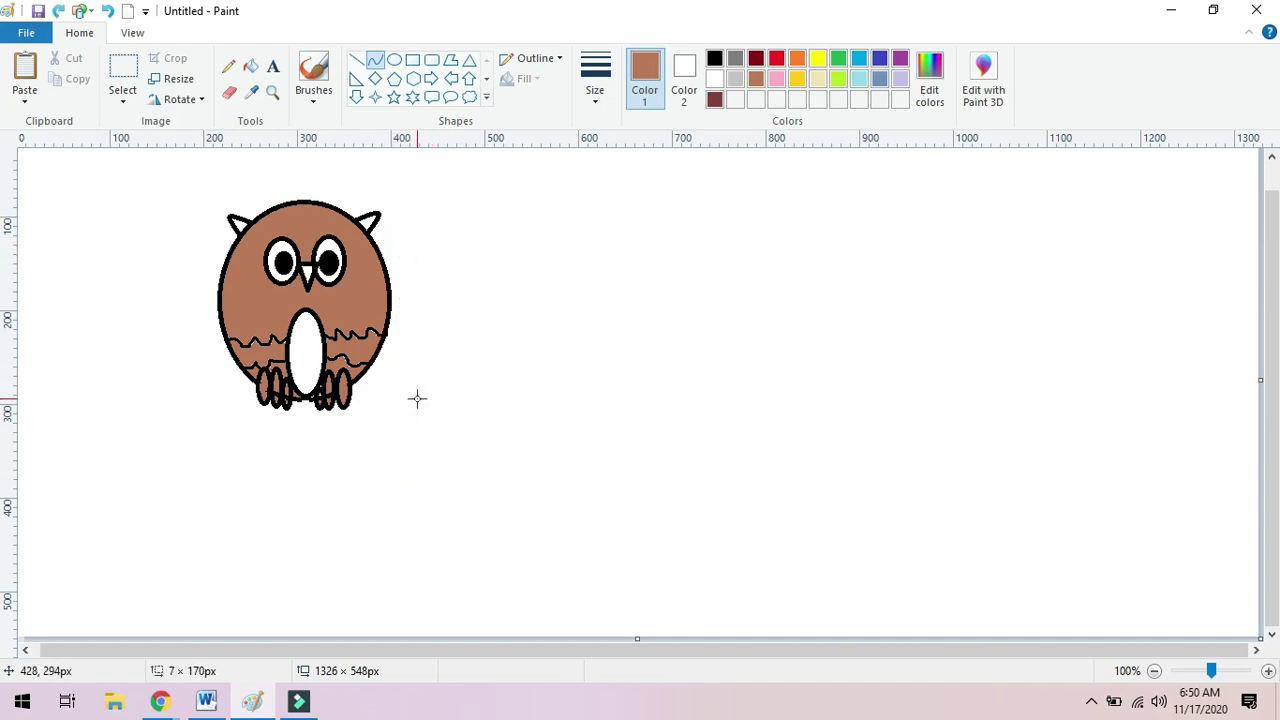
left_click(715, 100)
left_click_drag(440, 233, 312, 636)
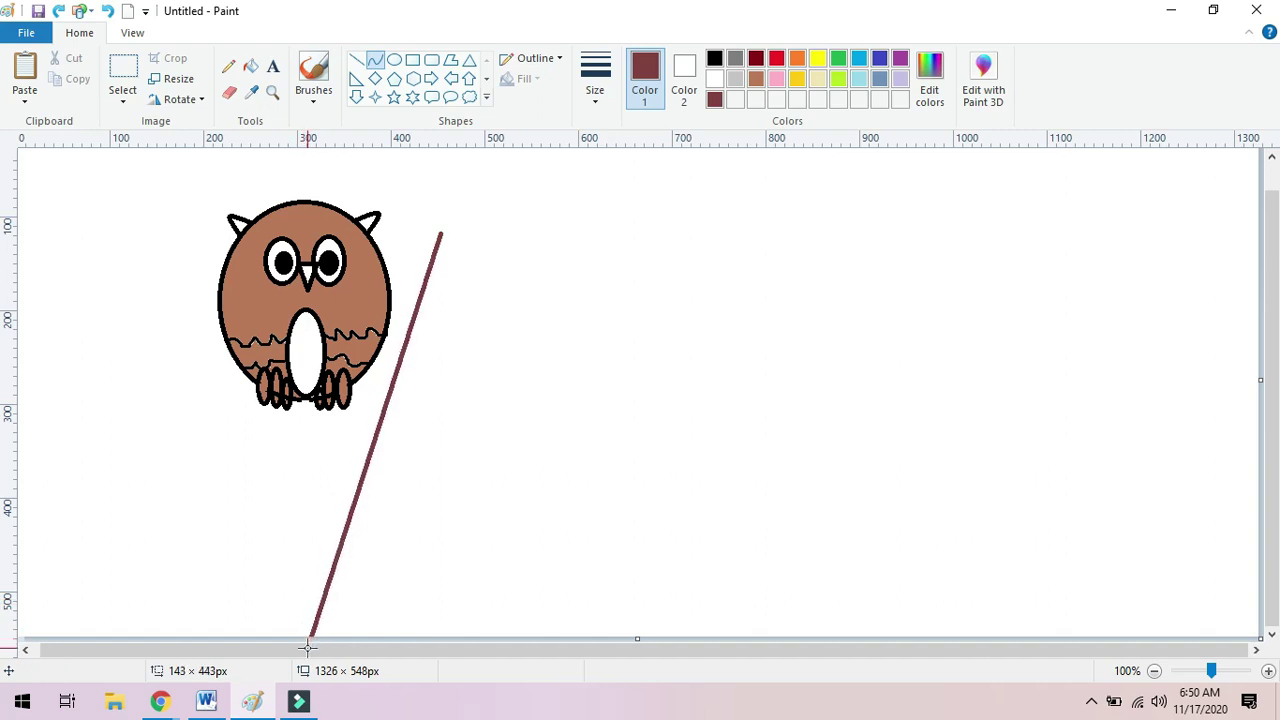
left_click_drag(398, 370, 323, 479)
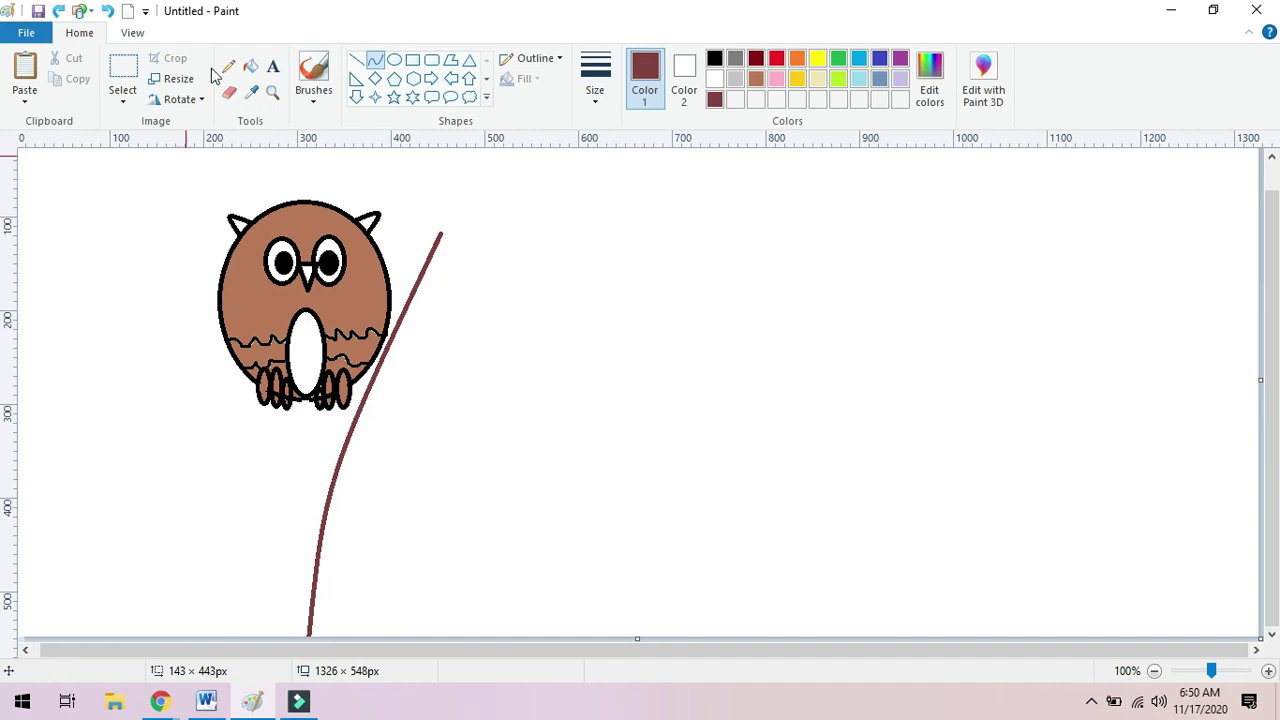
left_click(355, 59)
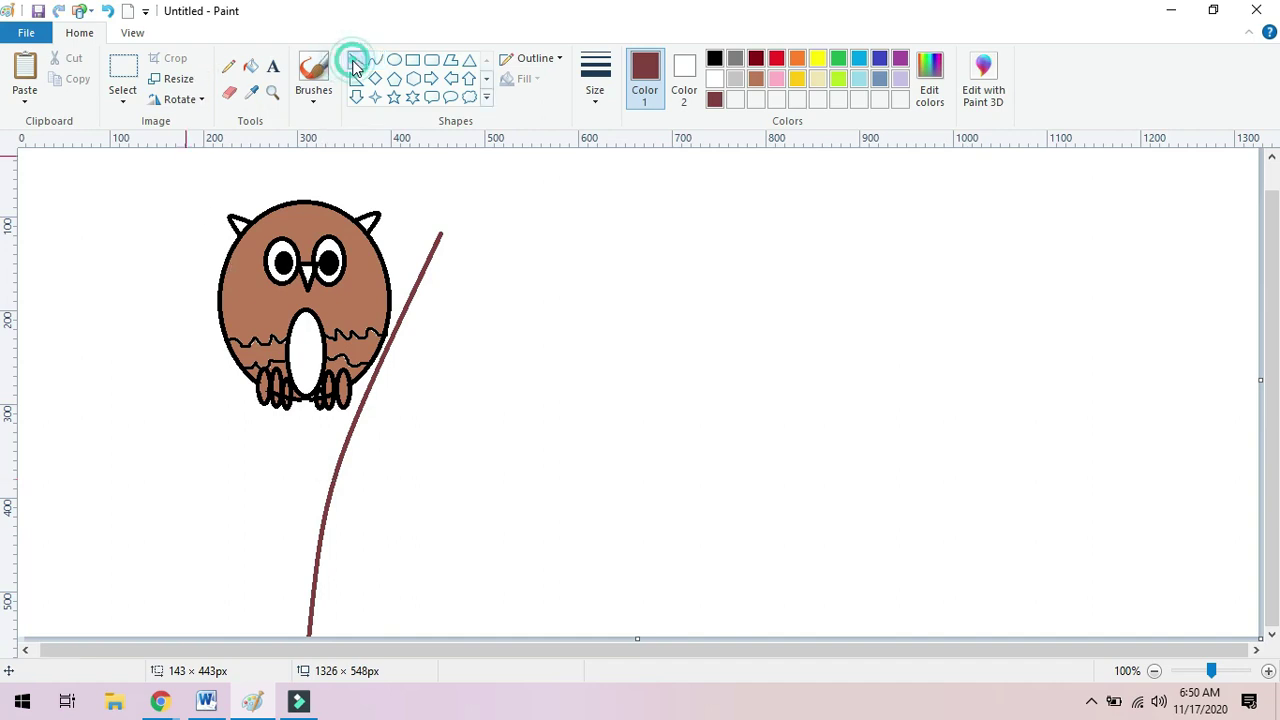
left_click(373, 61)
left_click_drag(502, 240, 389, 645)
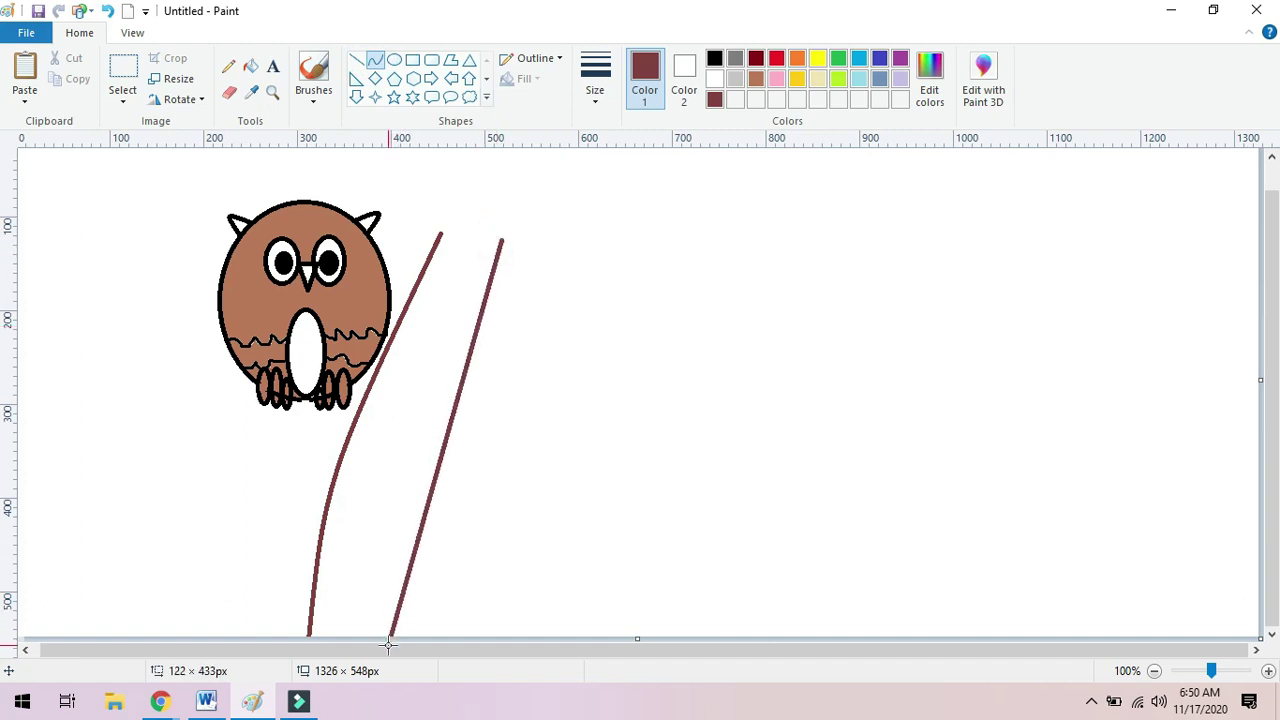
left_click_drag(429, 502, 342, 493)
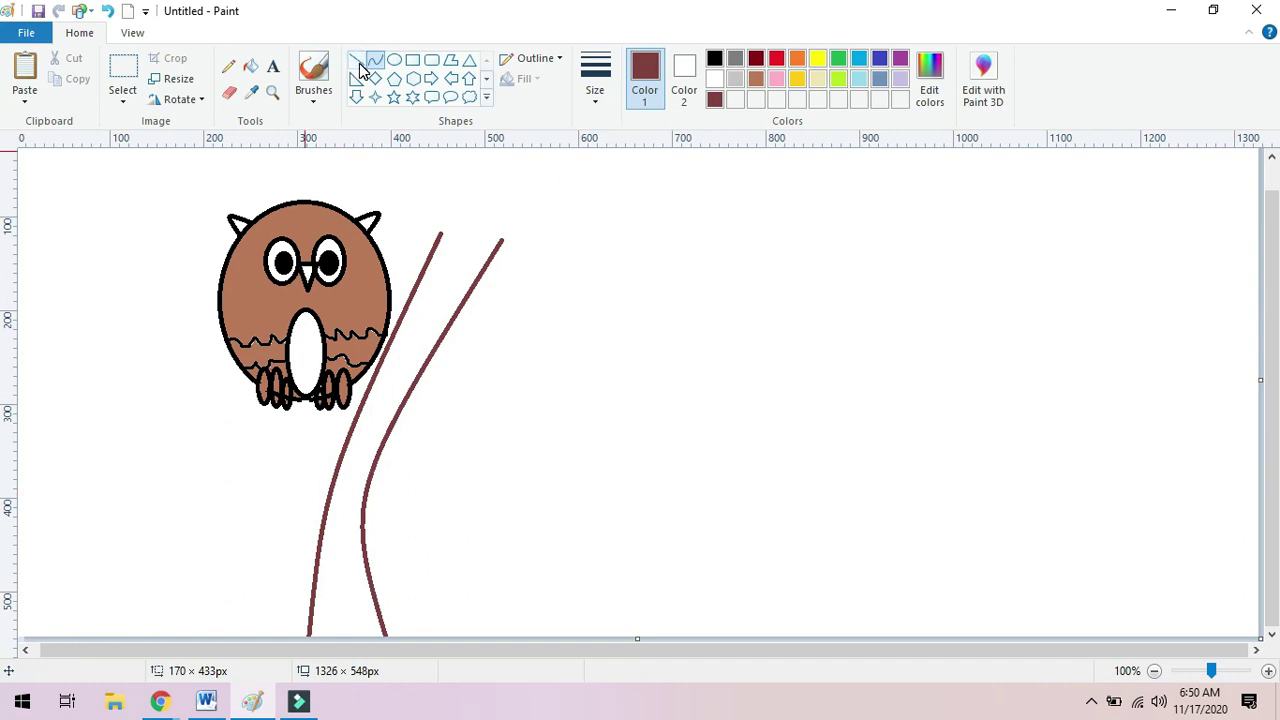
key("ctrl+z")
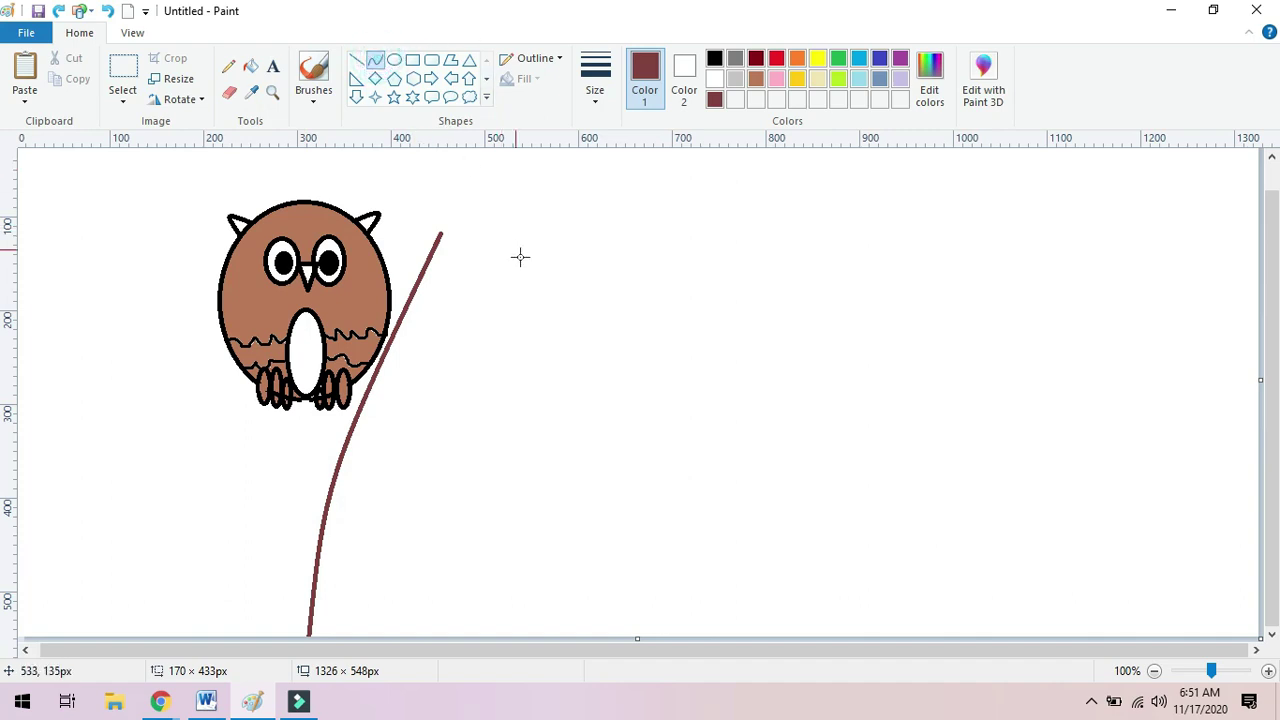
Draw the trunk's right edge as an inward-bowed curve about 435 px tall, and a horizontal branch line about 169 px long under the owl's feet.
left_click_drag(502, 235, 478, 638)
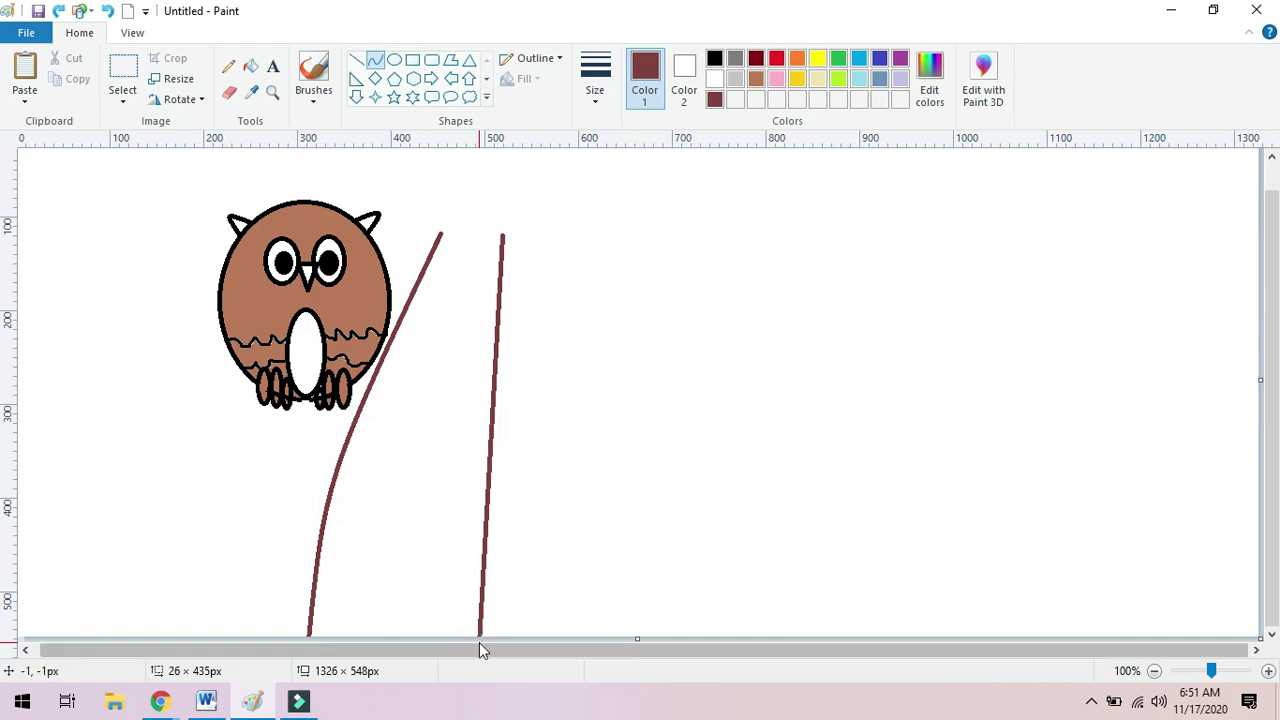
left_click_drag(494, 363, 452, 467)
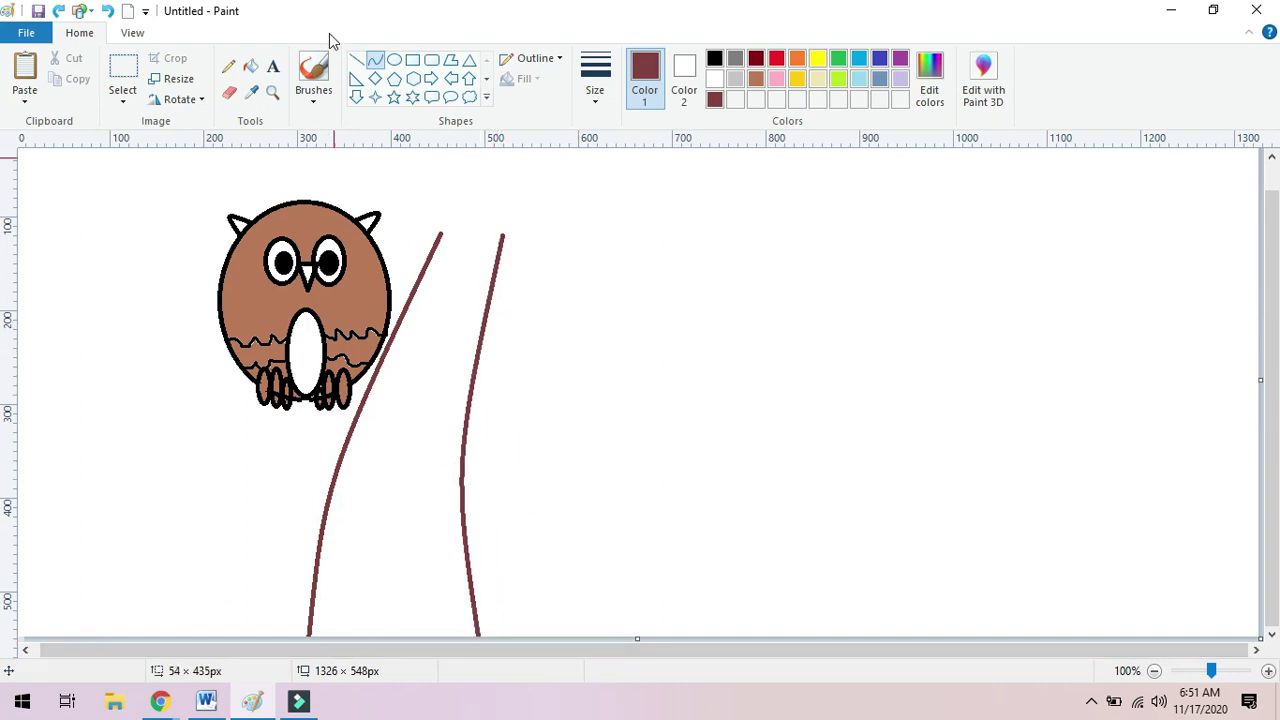
left_click(372, 64)
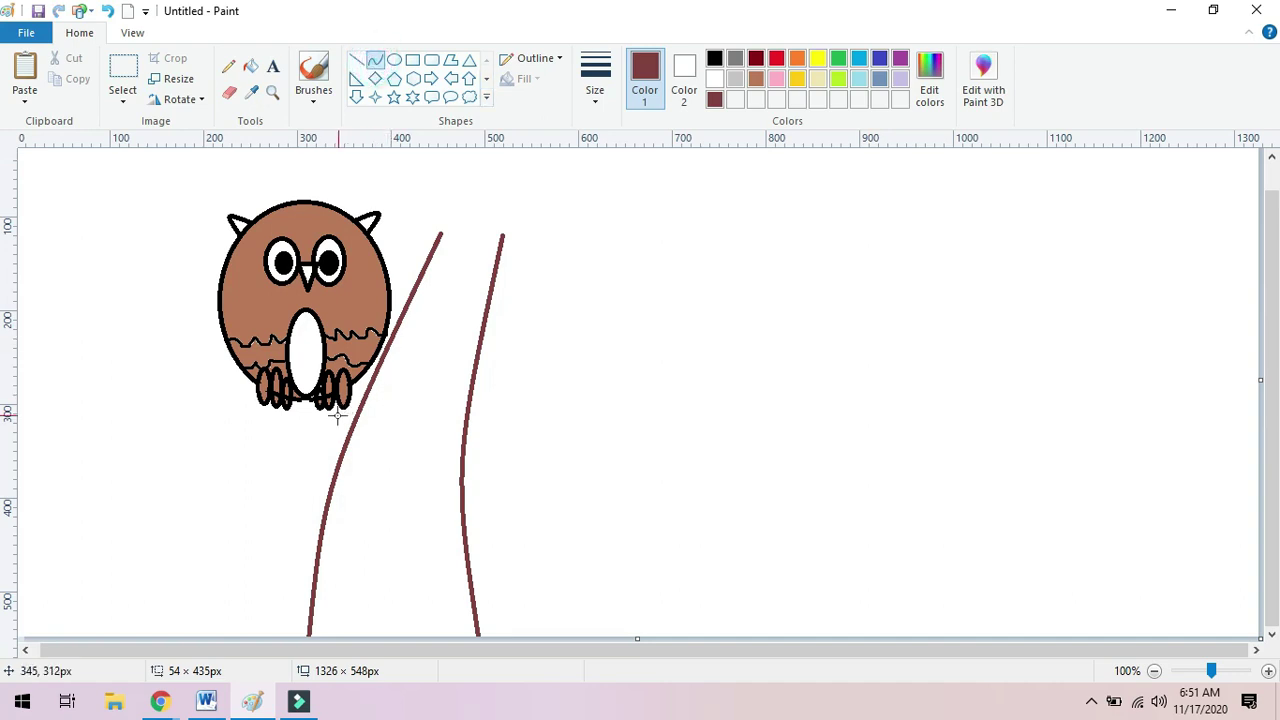
left_click_drag(355, 406, 181, 406)
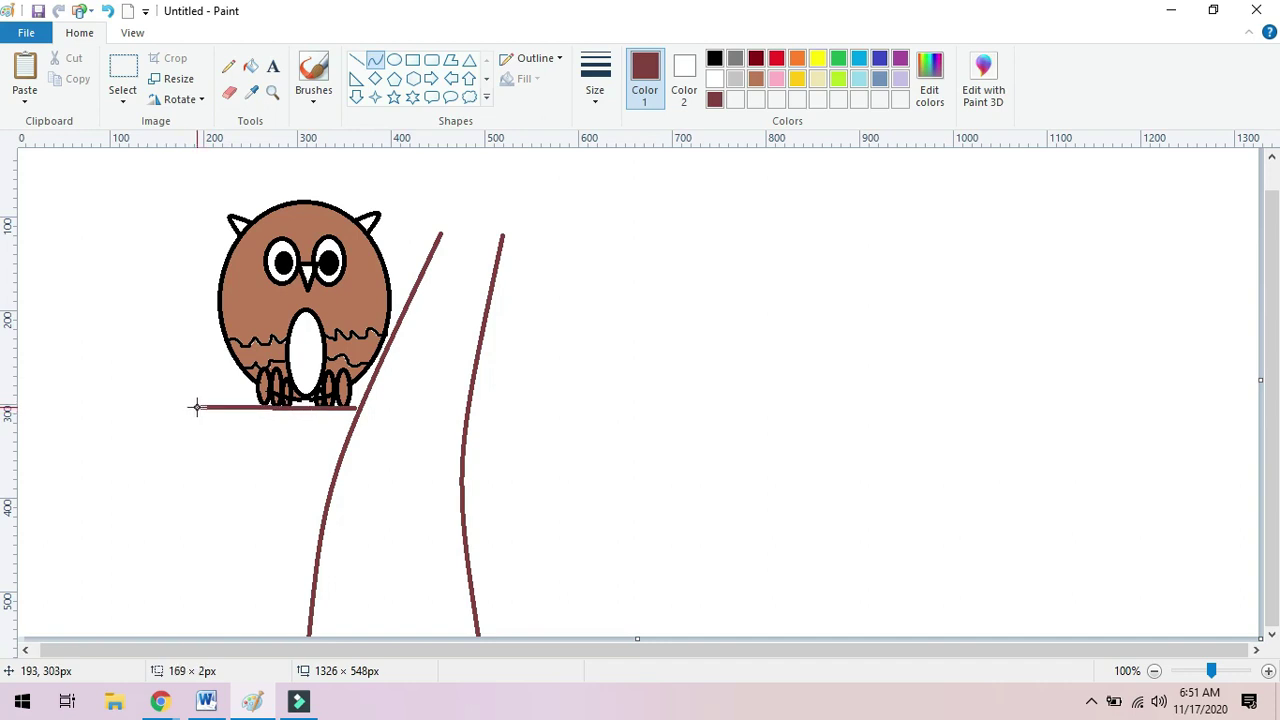
left_click_drag(253, 409, 305, 408)
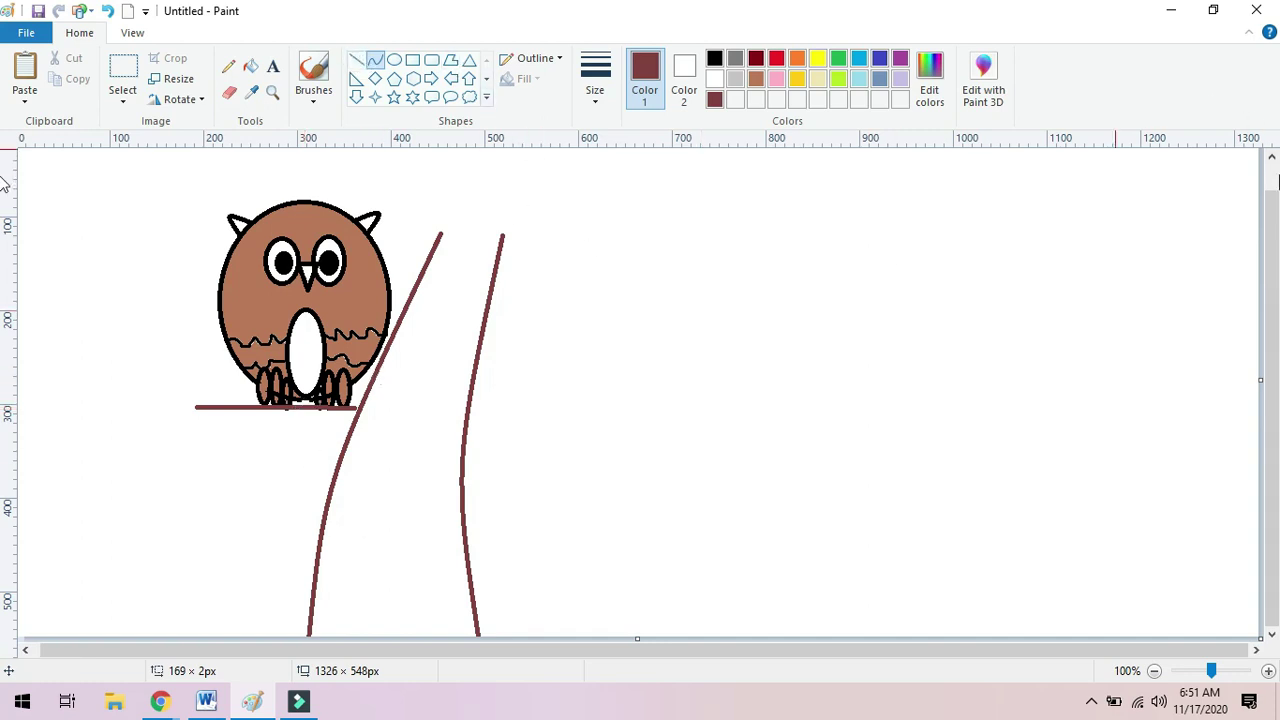
Draw a short curve about 38 × 45 px rising up and left from the top of the trunk's left edge as a branch's outer side.
left_click(1268, 207)
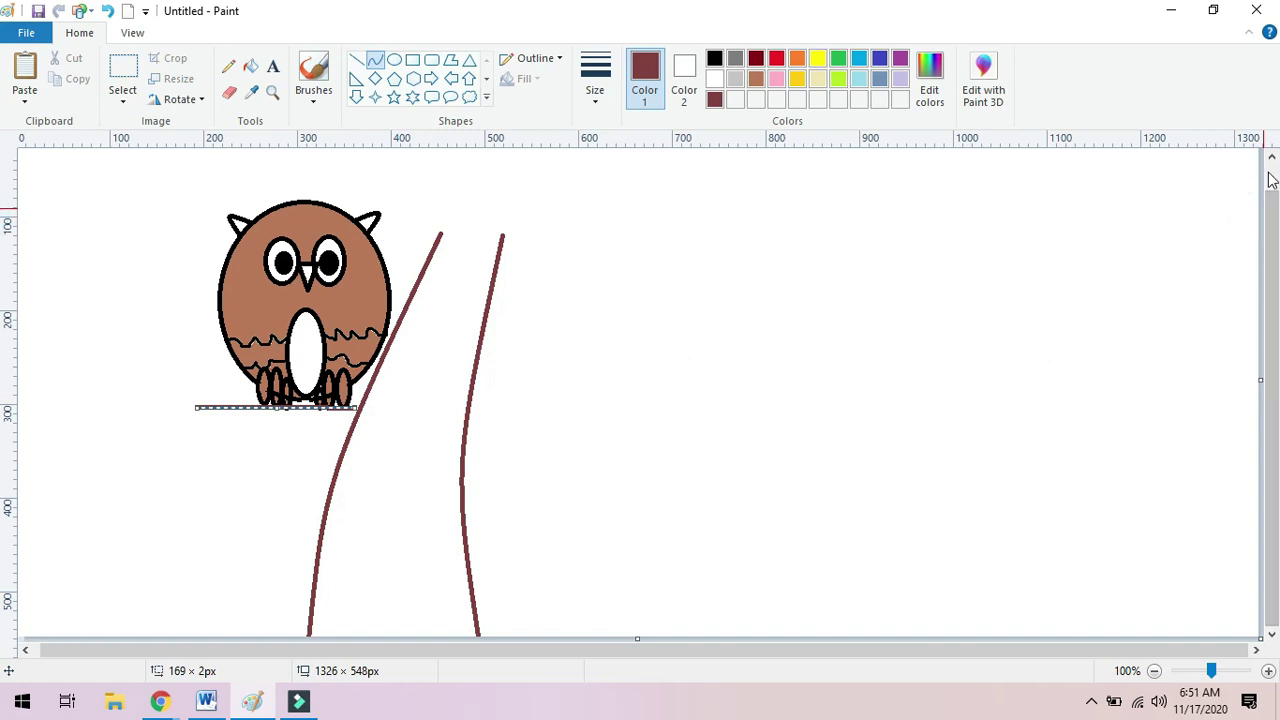
left_click(1270, 171)
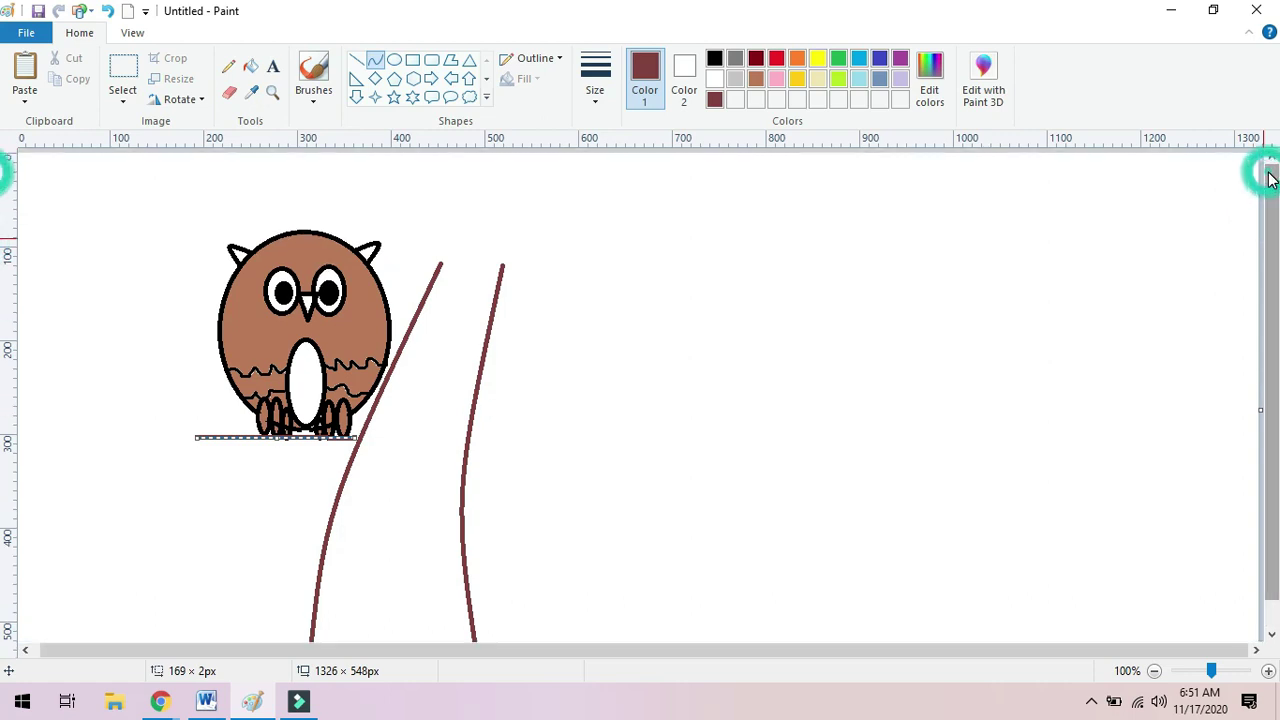
left_click(374, 61)
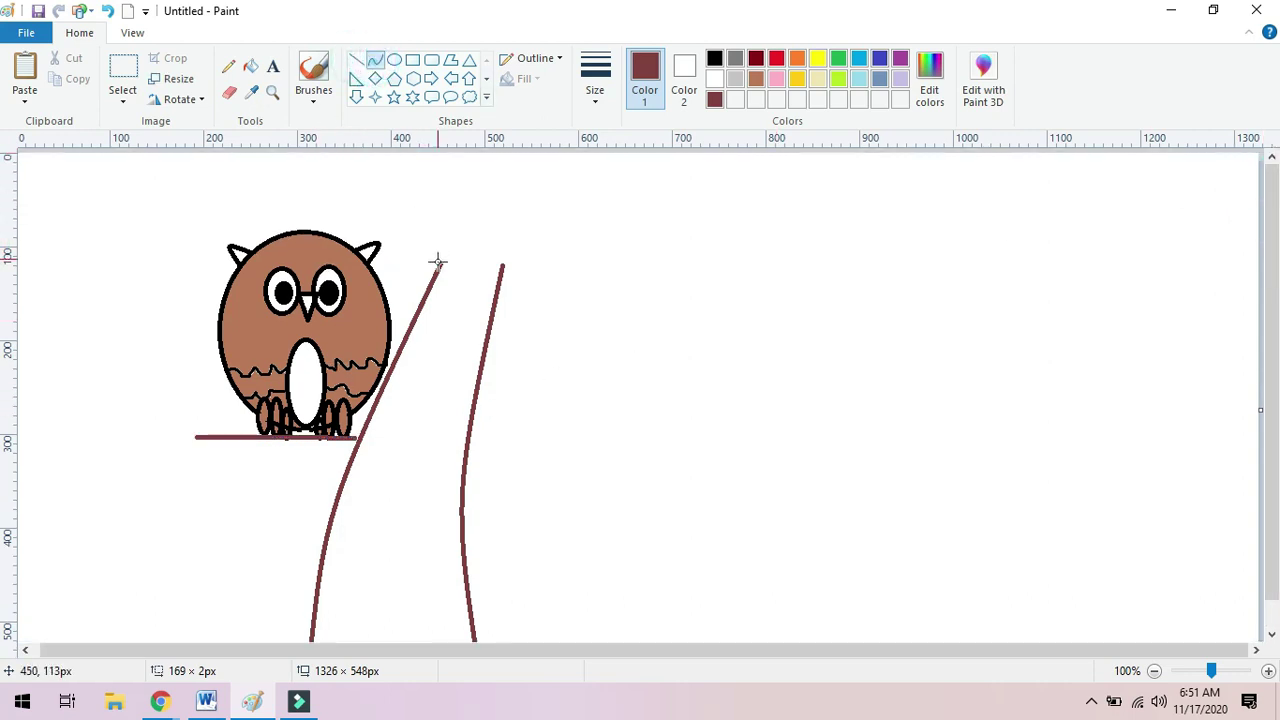
left_click_drag(438, 262, 404, 221)
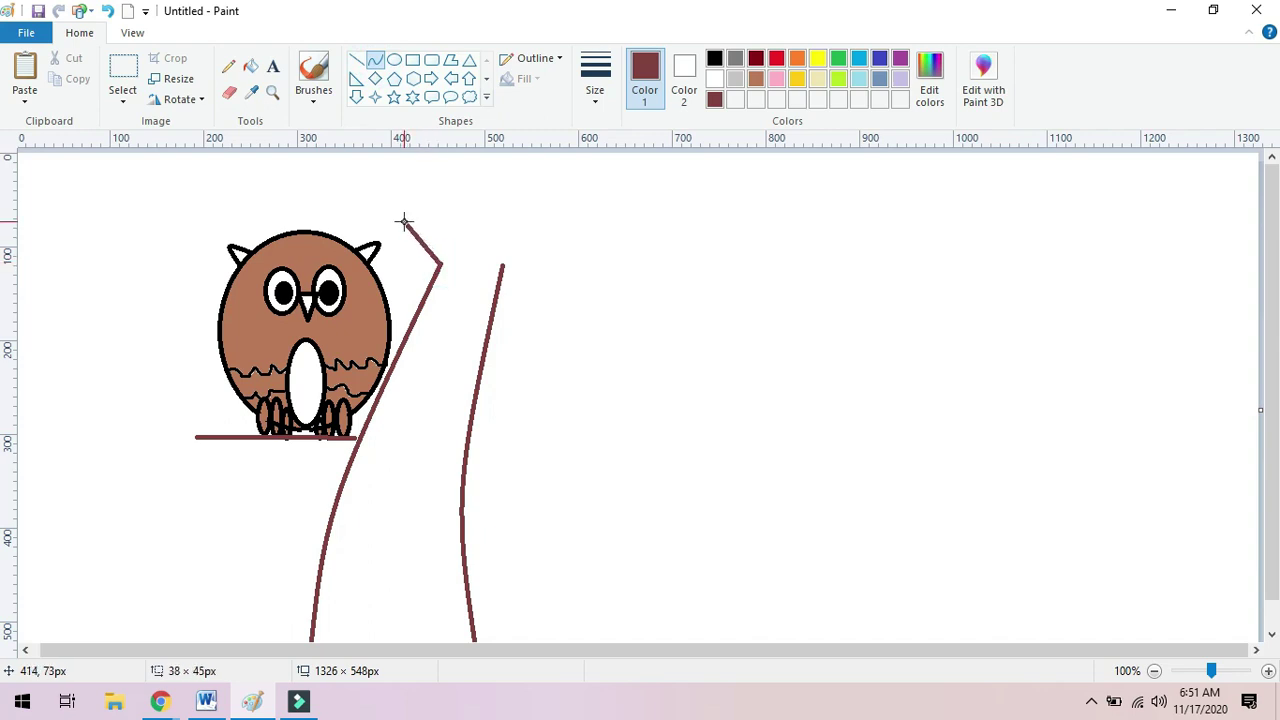
left_click(502, 264)
left_click_drag(502, 264, 420, 242)
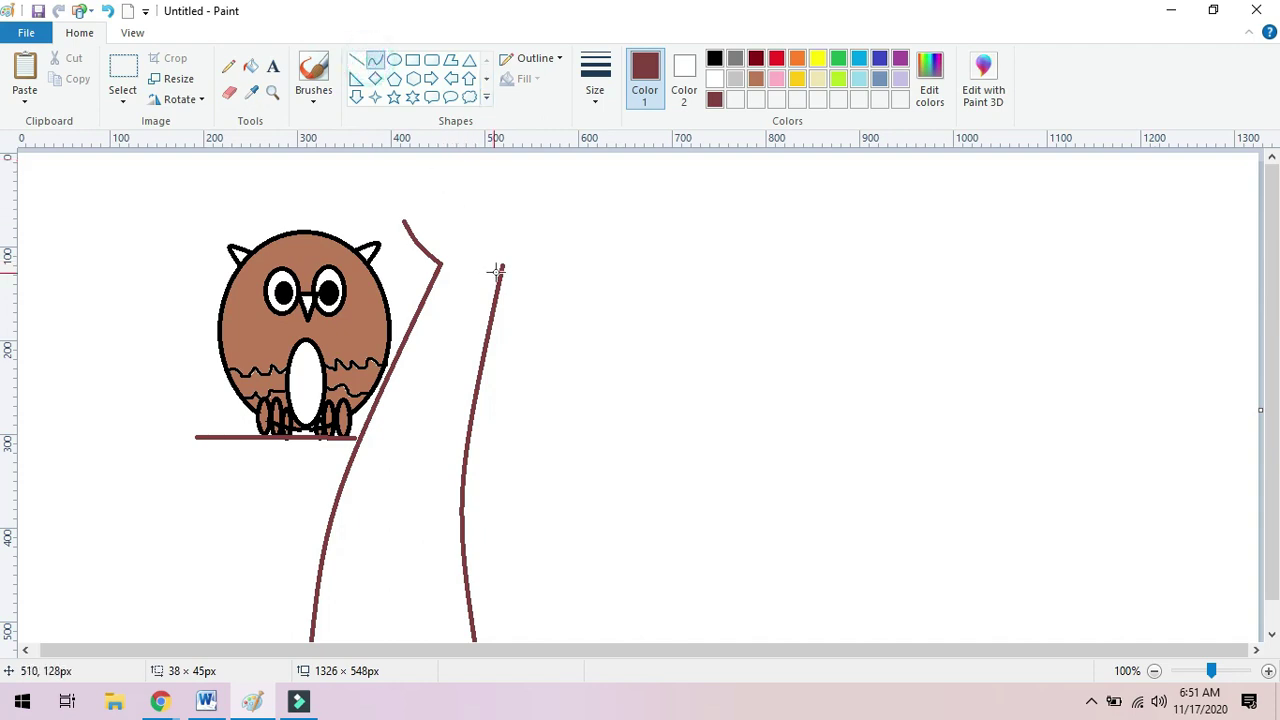
Draw the upper right branch from the top of the trunk's right edge with two roughly parallel curves, about 51 × 35 px and 69 × 44 px.
left_click_drag(500, 264, 546, 233)
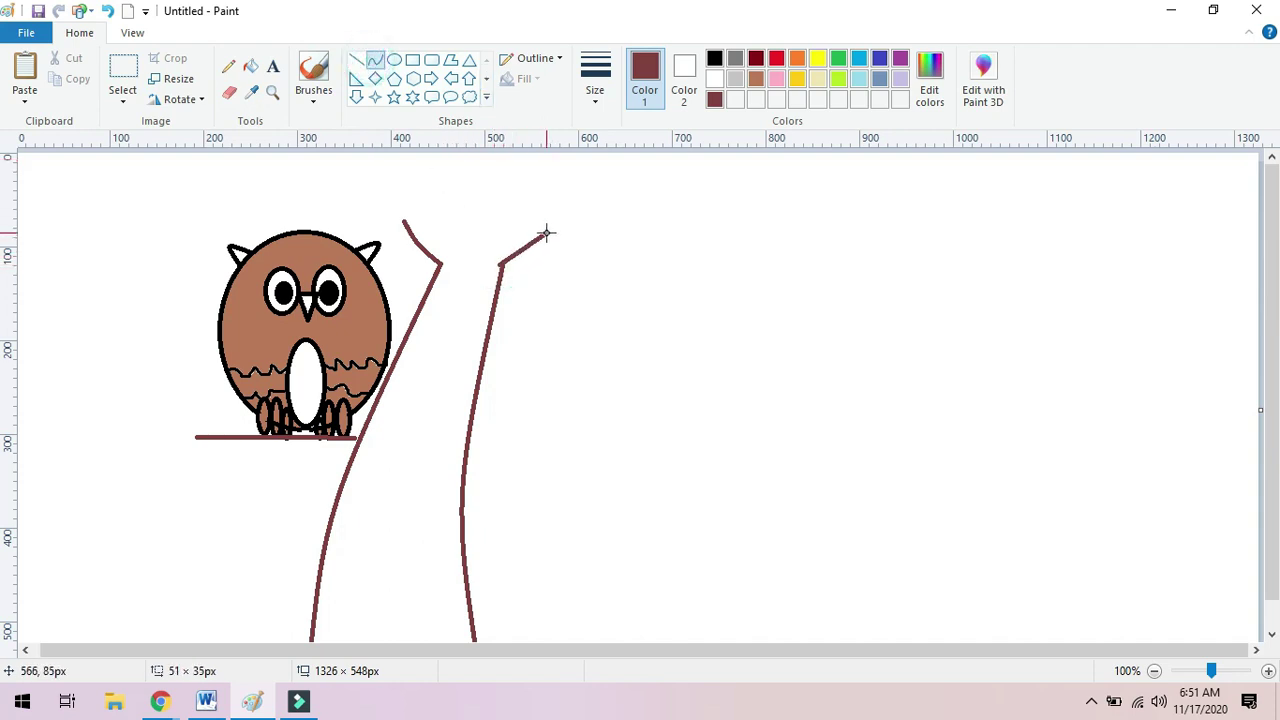
left_click(498, 285)
left_click(357, 60)
left_click(375, 62)
left_click_drag(501, 279, 541, 262)
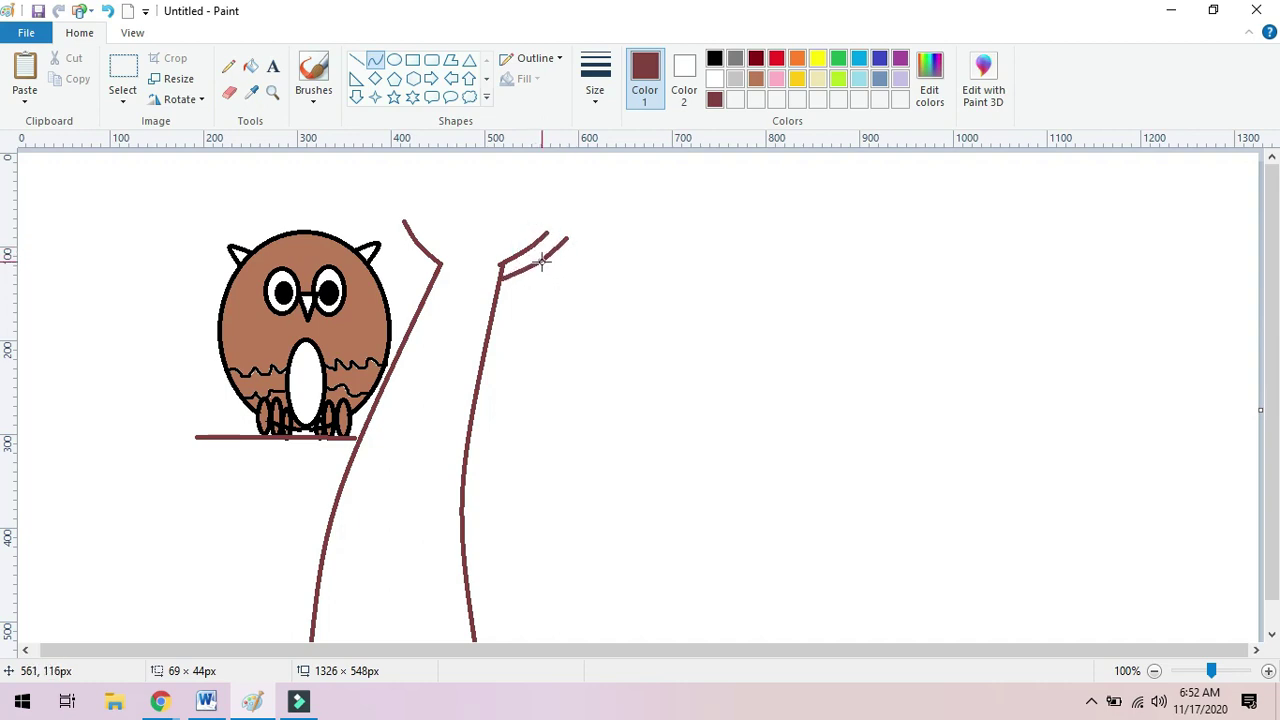
Draw the inner side of the upper left branch as a slight curve about 44 × 60 px.
left_click(356, 60)
left_click(374, 64)
left_click_drag(469, 263, 428, 207)
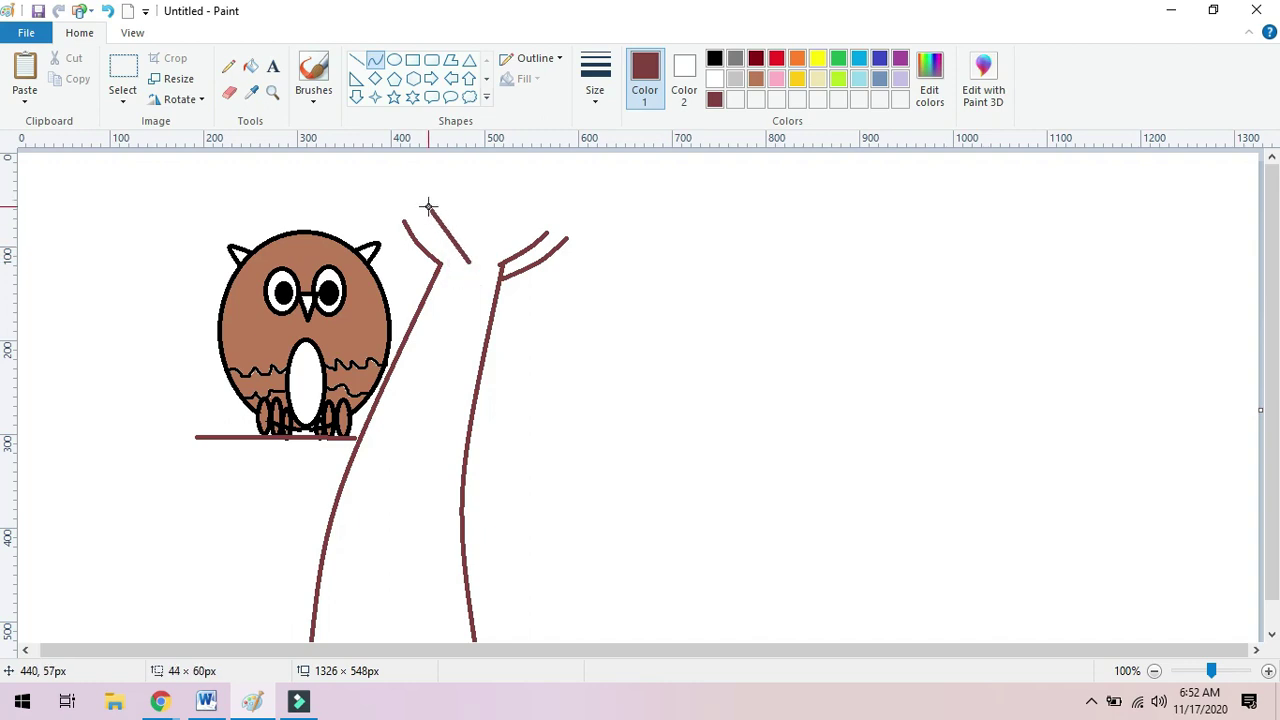
left_click_drag(469, 259, 437, 215)
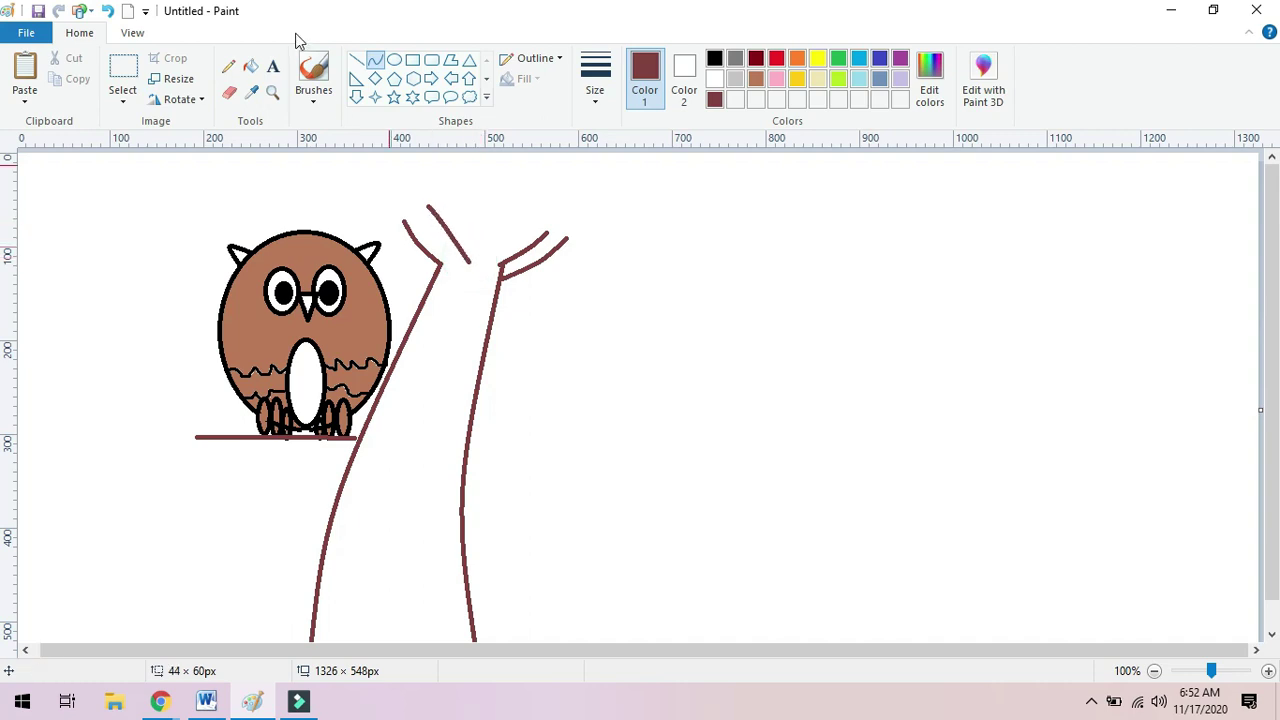
left_click(358, 61)
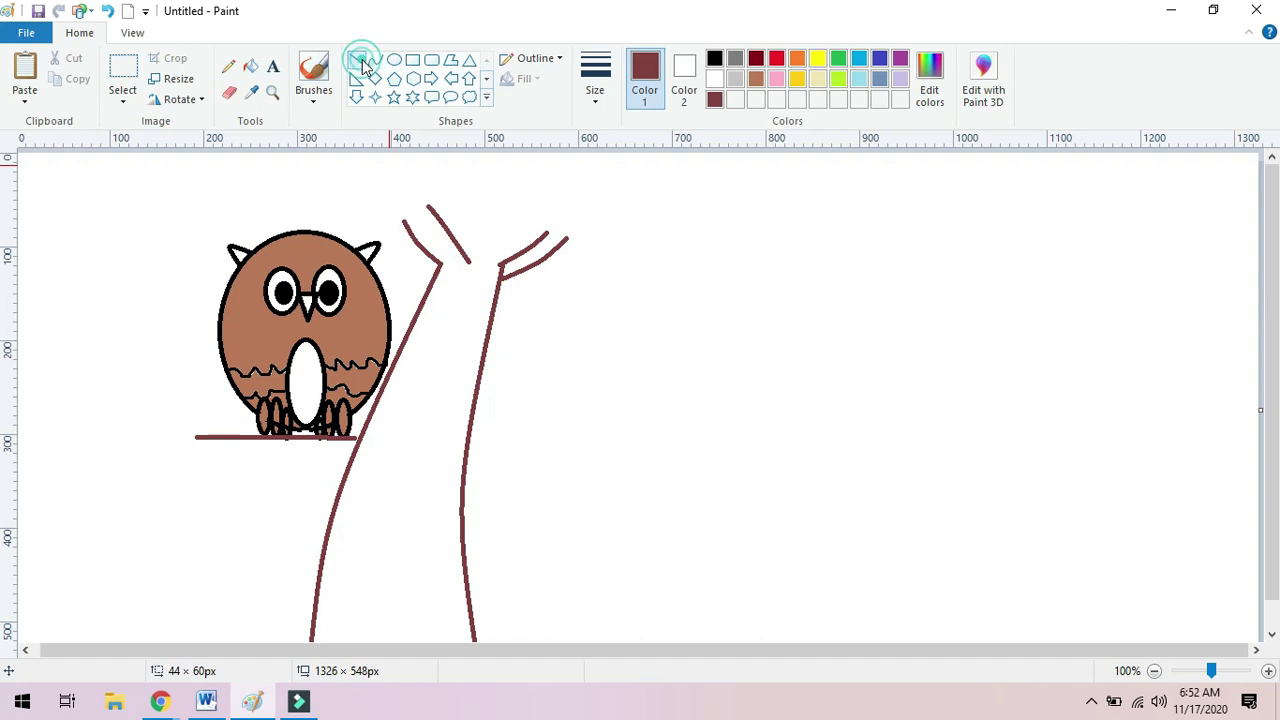
left_click(374, 60)
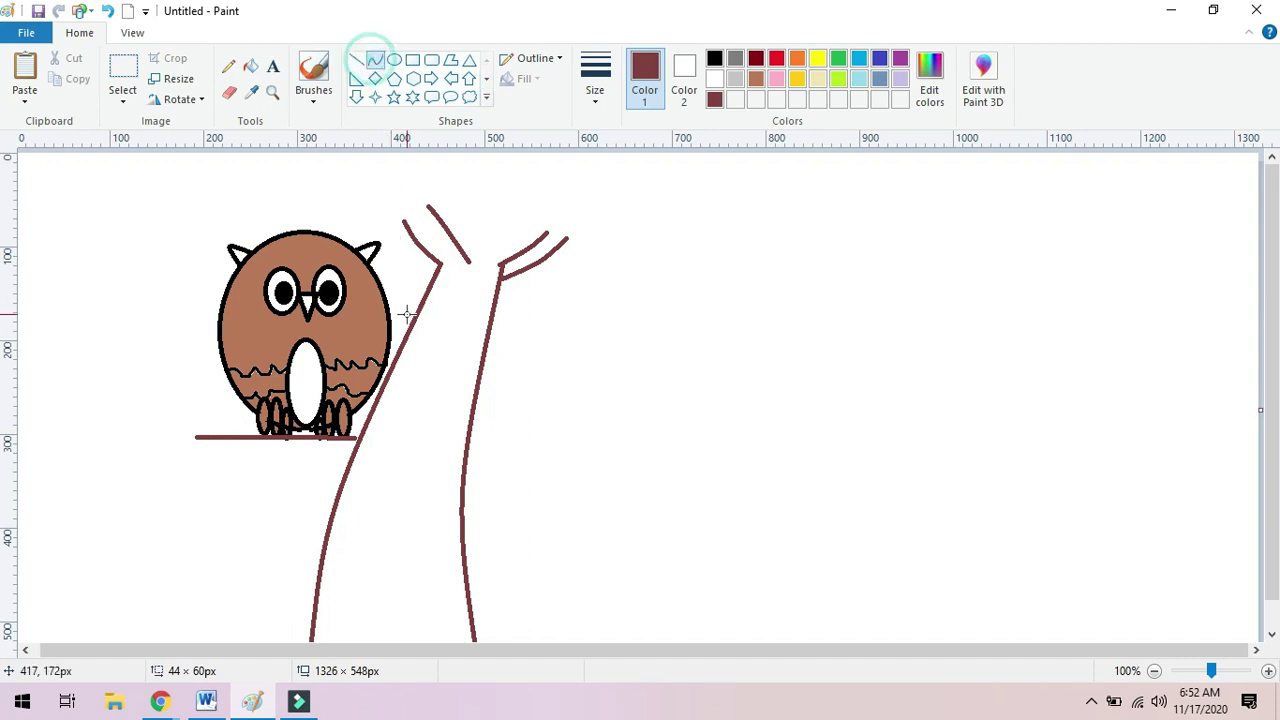
left_click(475, 392)
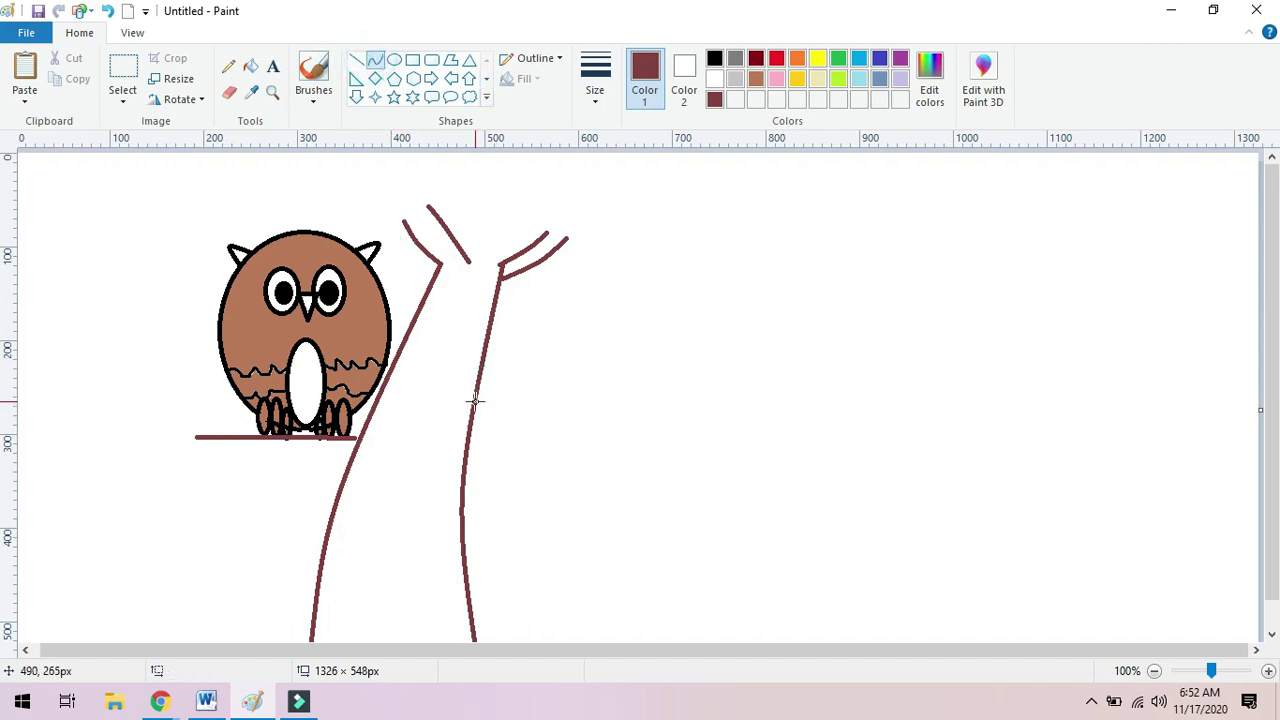
mouse_move(471, 416)
left_mouse_down()
mouse_move(557, 323)
mouse_move(555, 340)
left_mouse_up()
left_click_drag(469, 438, 512, 368)
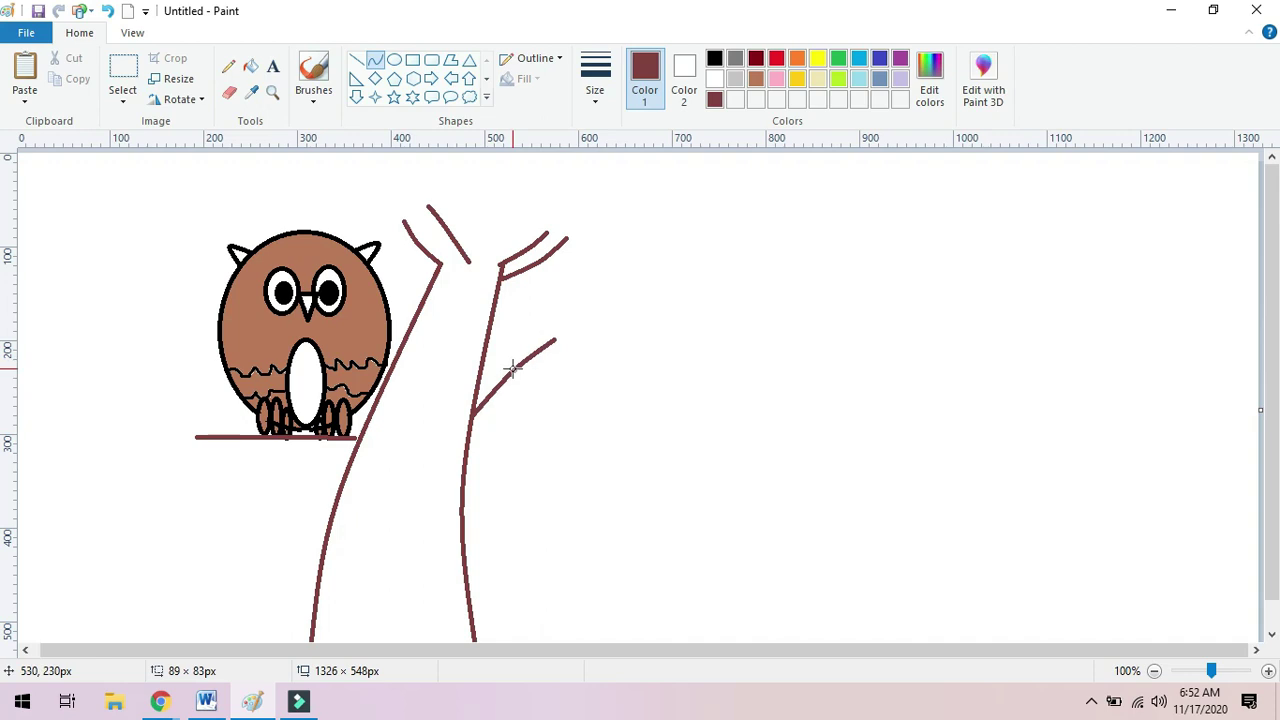
left_click_drag(467, 486, 469, 484)
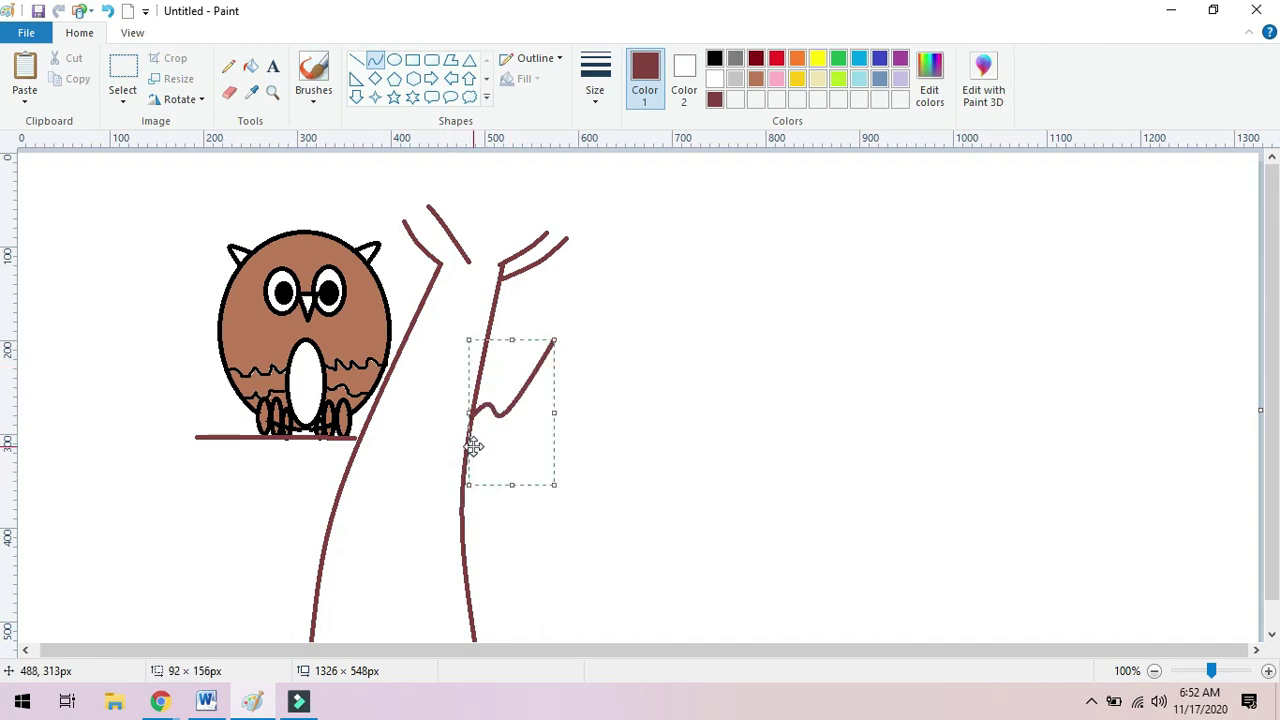
key("Delete")
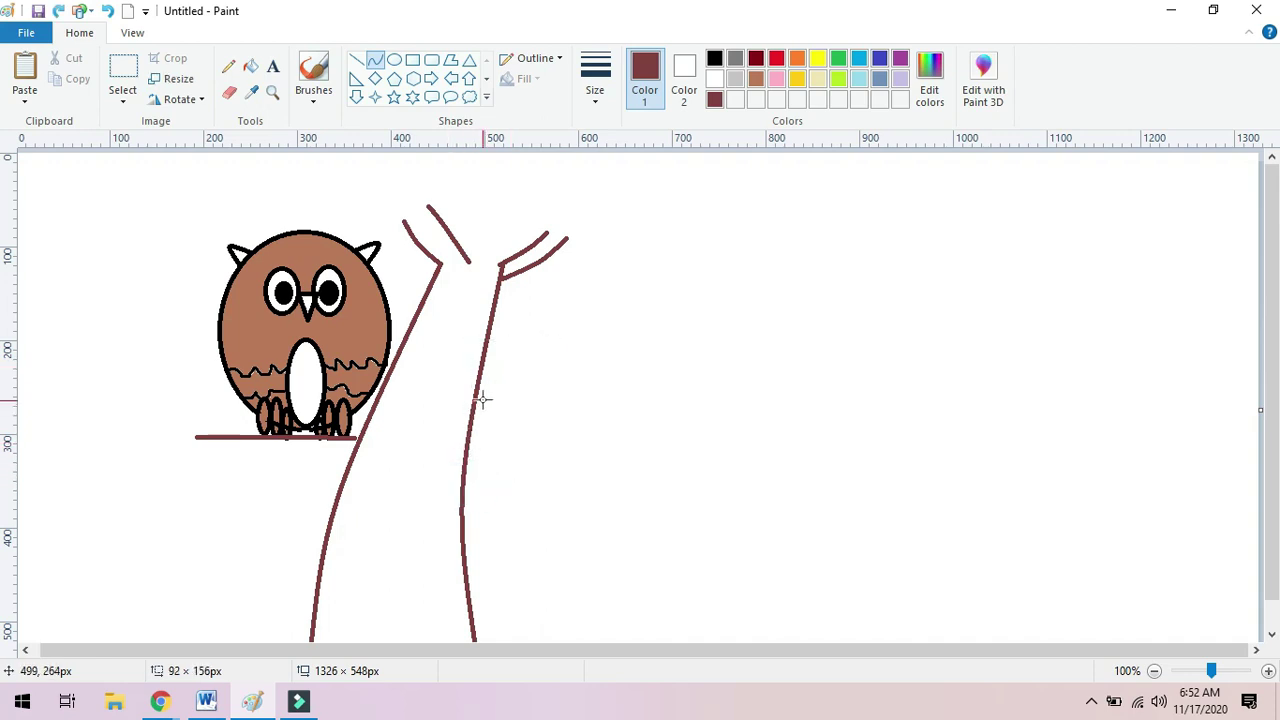
Draw a lower right branch from the middle of the trunk's right edge with two roughly parallel curves, about 86 × 69 px and 101 × 84 px.
left_click_drag(476, 398, 553, 336)
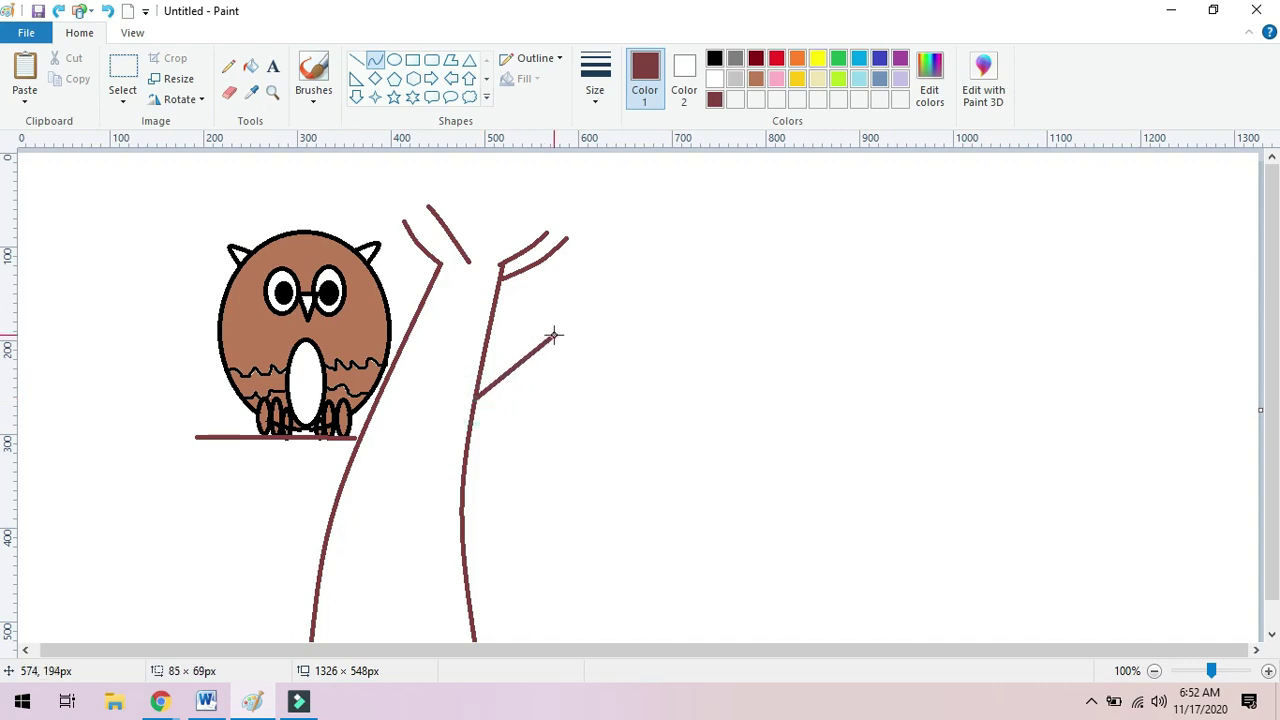
mouse_move(502, 379)
left_mouse_down()
mouse_move(526, 380)
mouse_move(521, 342)
mouse_move(524, 352)
left_mouse_up()
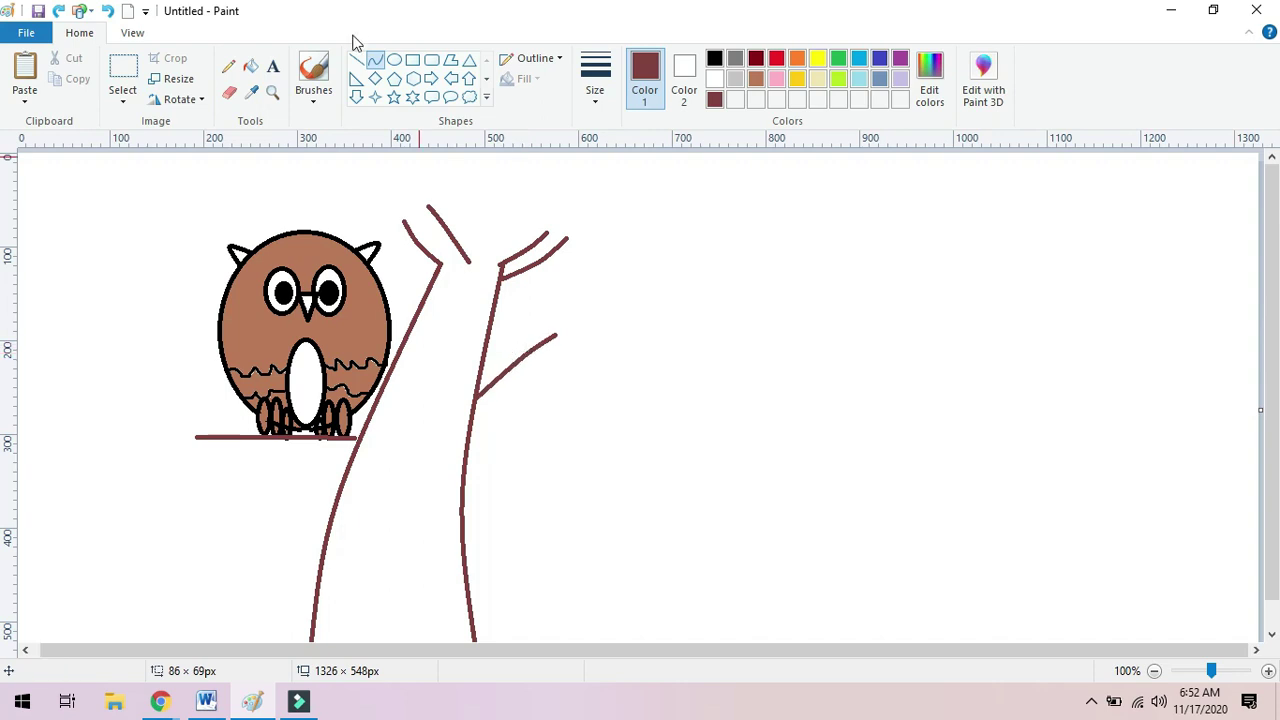
left_click(373, 60)
left_click_drag(473, 420, 519, 387)
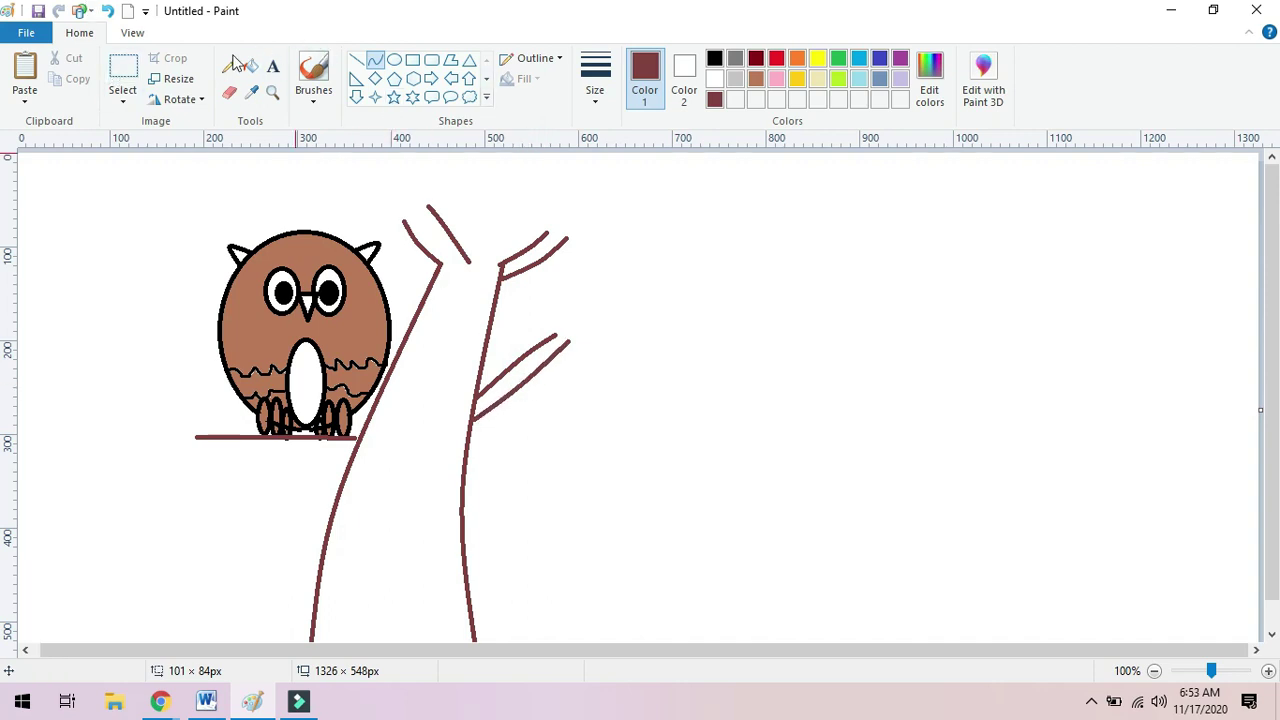
left_click(357, 61)
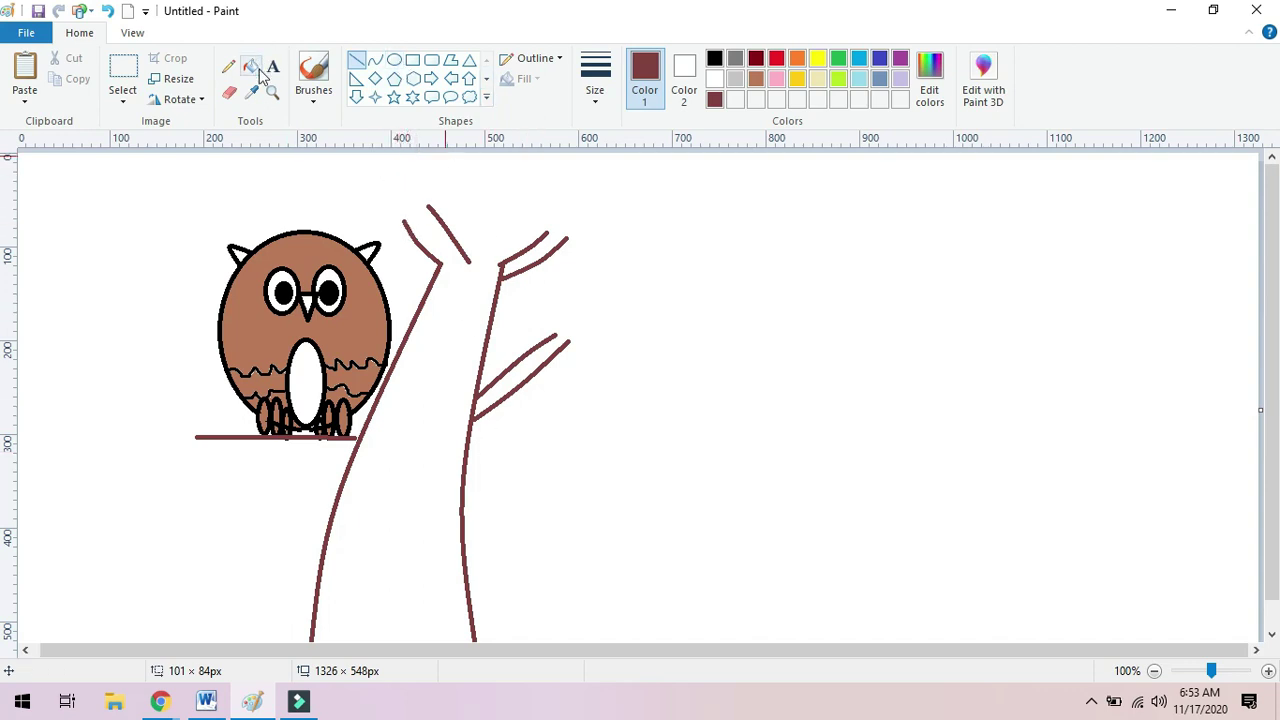
Brush wavy lime foliage outlines from the lower right branch up to the canvas top, and around the owl from perch to upper left branch.
left_click(313, 97)
left_click(309, 133)
mouse_move(526, 381)
left_mouse_down()
mouse_move(544, 407)
mouse_move(593, 403)
left_mouse_up()
key("ctrl+z")
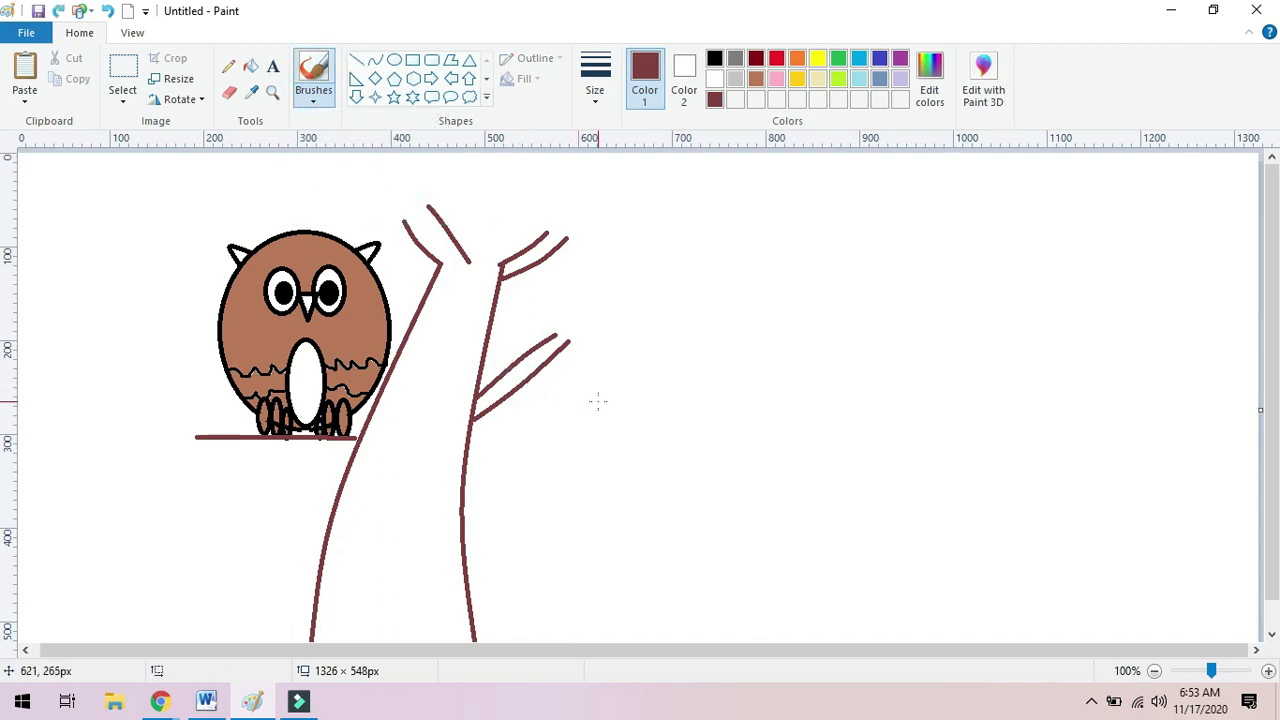
left_click(838, 80)
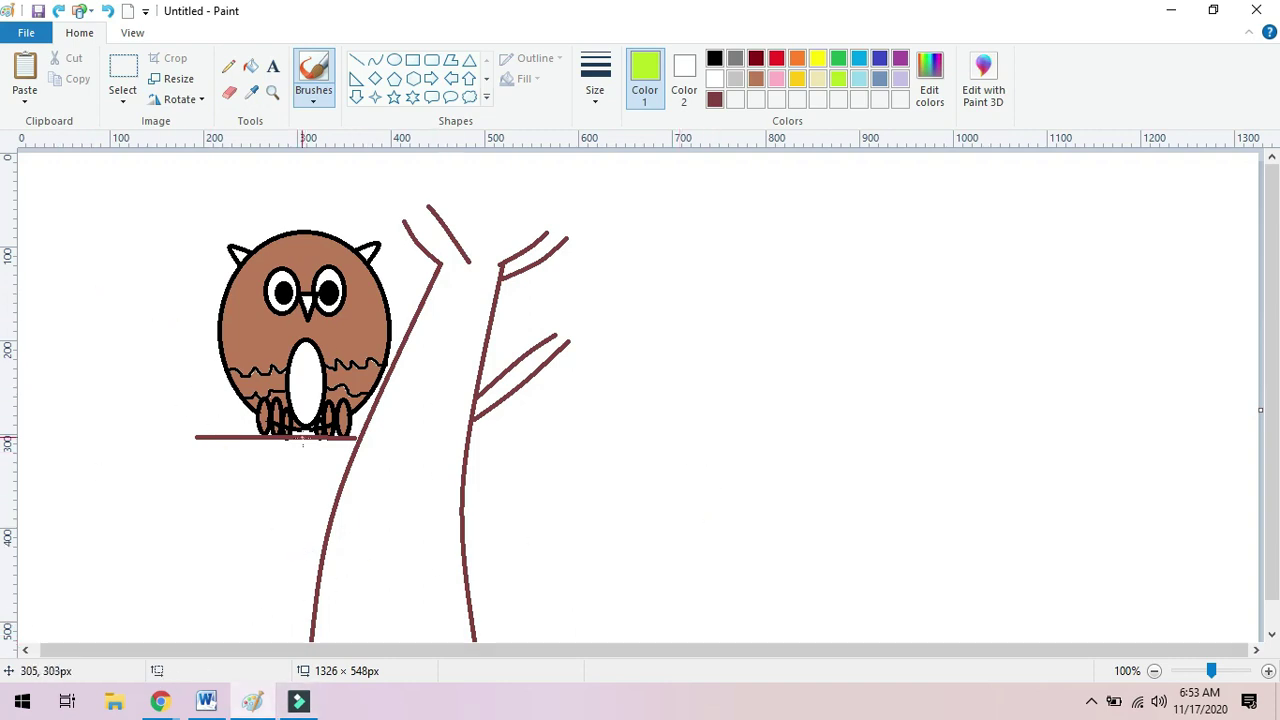
scroll(303, 443, "down", 1)
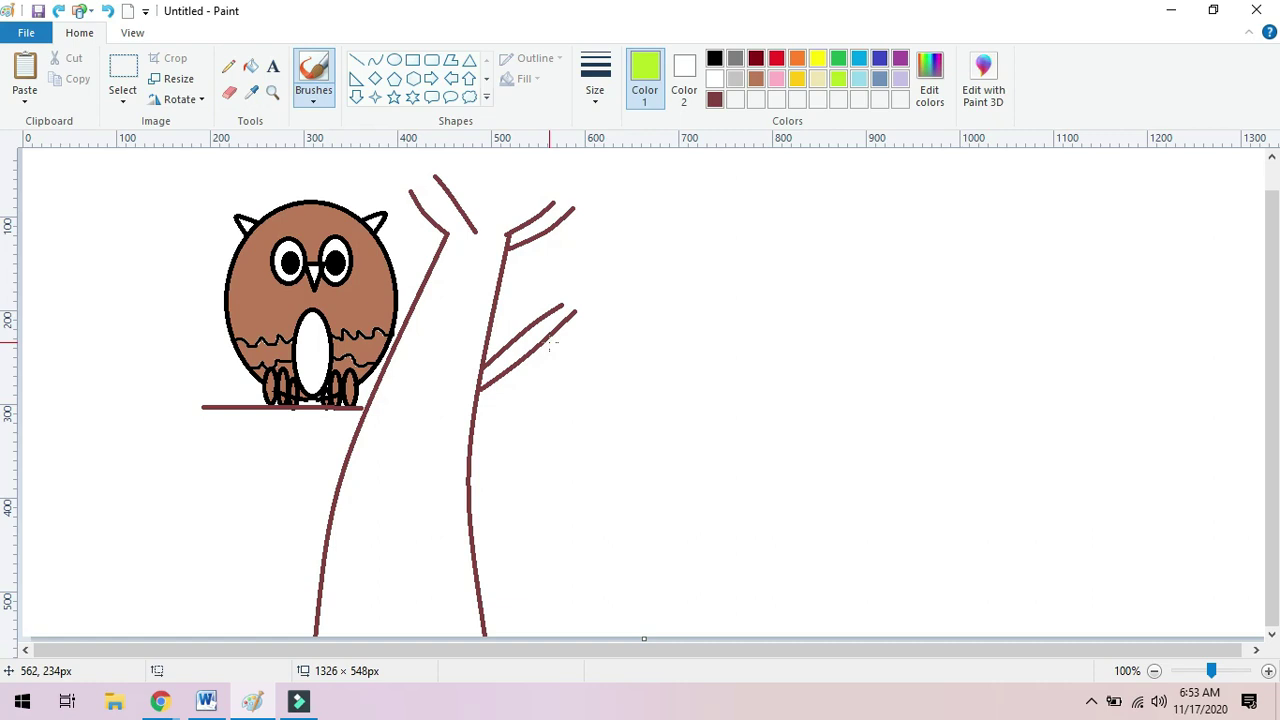
left_click_drag(546, 337, 592, 360)
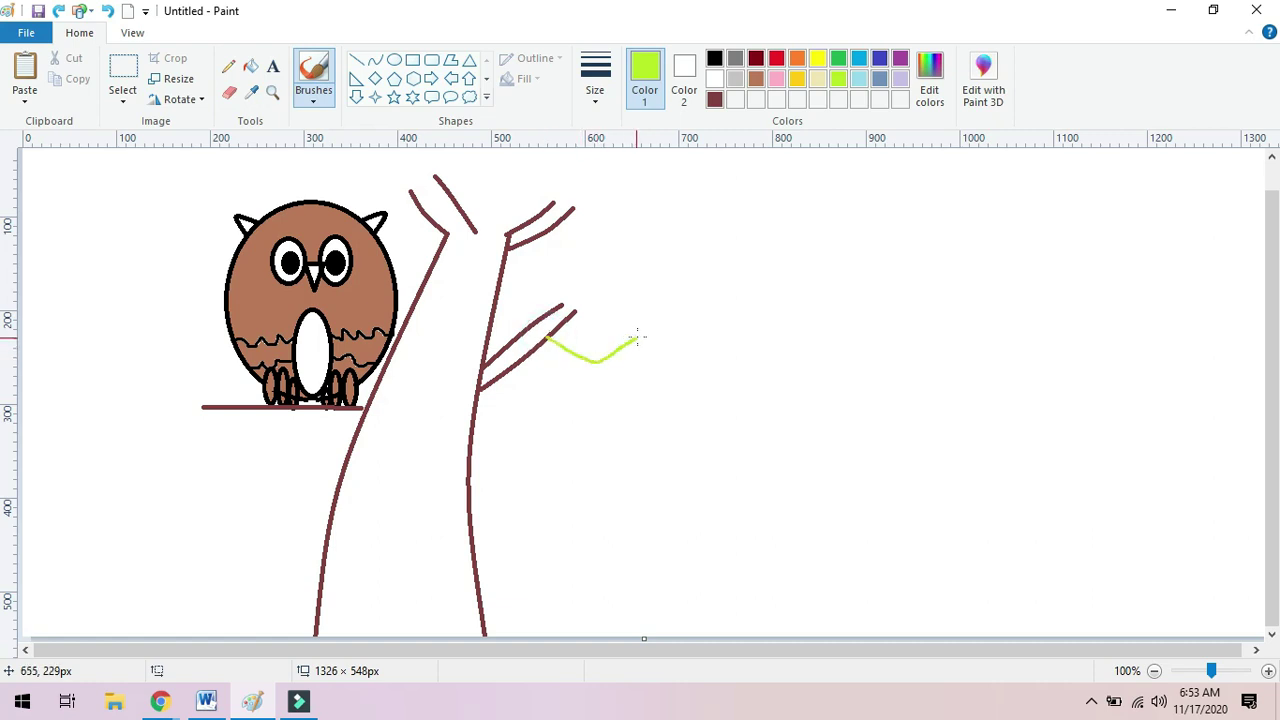
mouse_move(706, 297)
left_mouse_down()
mouse_move(712, 250)
mouse_move(688, 195)
left_mouse_up()
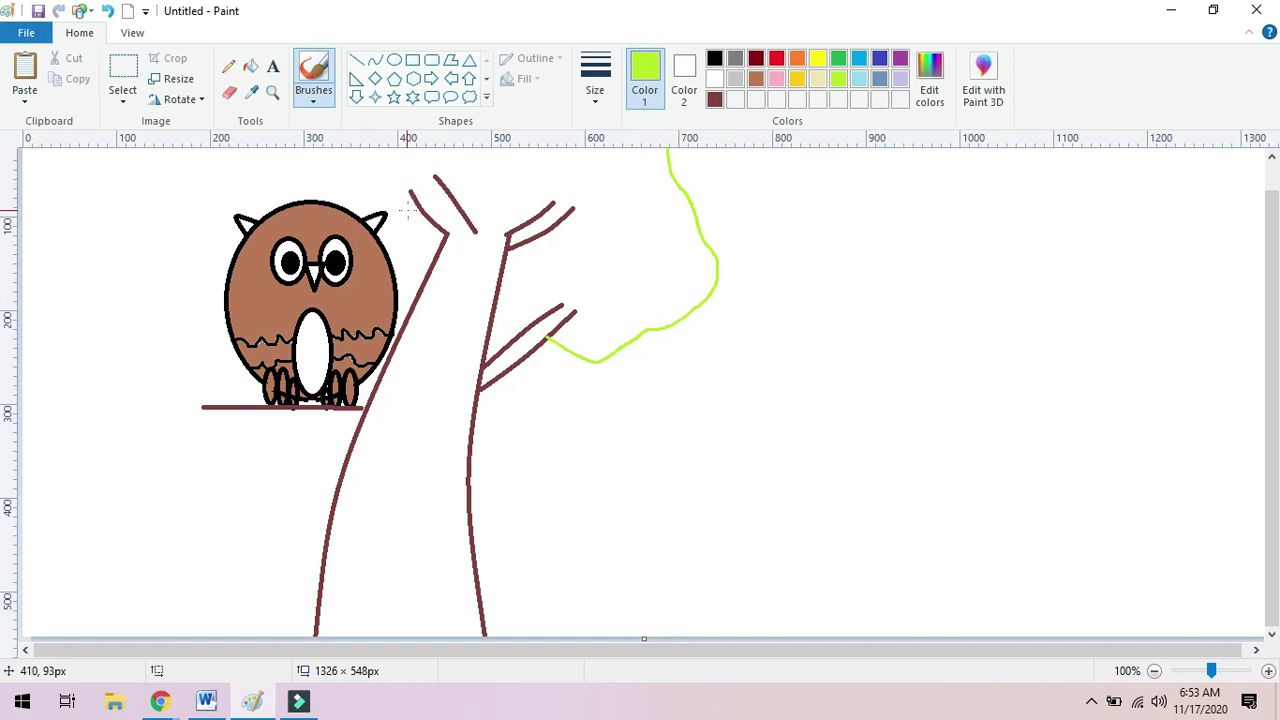
left_click_drag(415, 210, 382, 188)
mouse_move(246, 406)
left_mouse_down()
mouse_move(191, 428)
mouse_move(152, 421)
mouse_move(129, 260)
mouse_move(265, 151)
mouse_move(370, 152)
left_mouse_up()
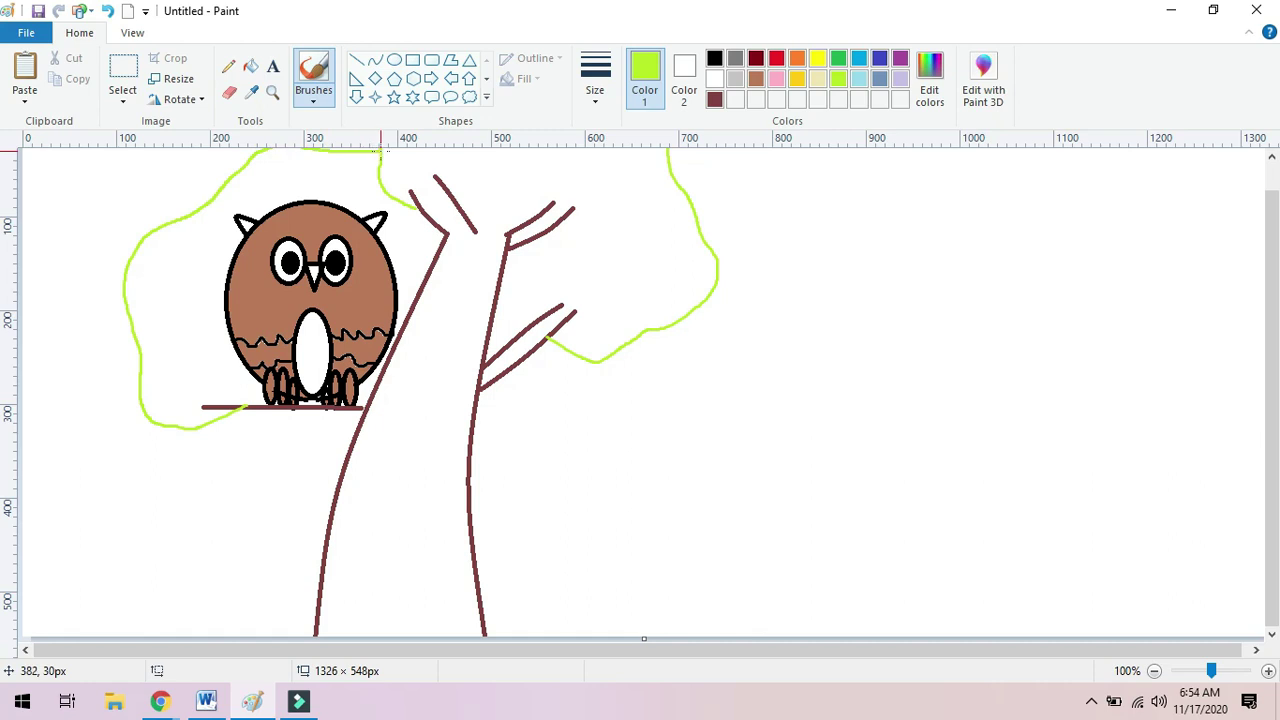
Close the upper right branch's open tip with a short curve about 19 × 10 px, coloured dark brown.
left_click(374, 61)
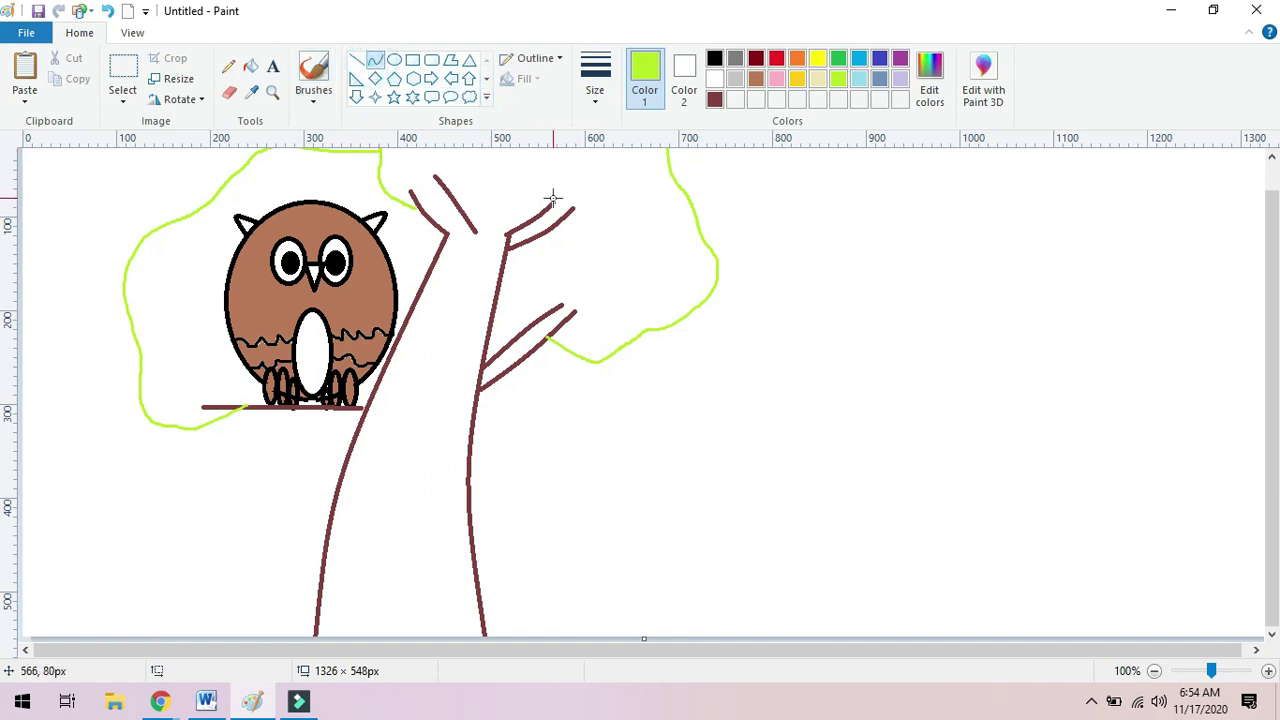
left_click_drag(553, 200, 568, 208)
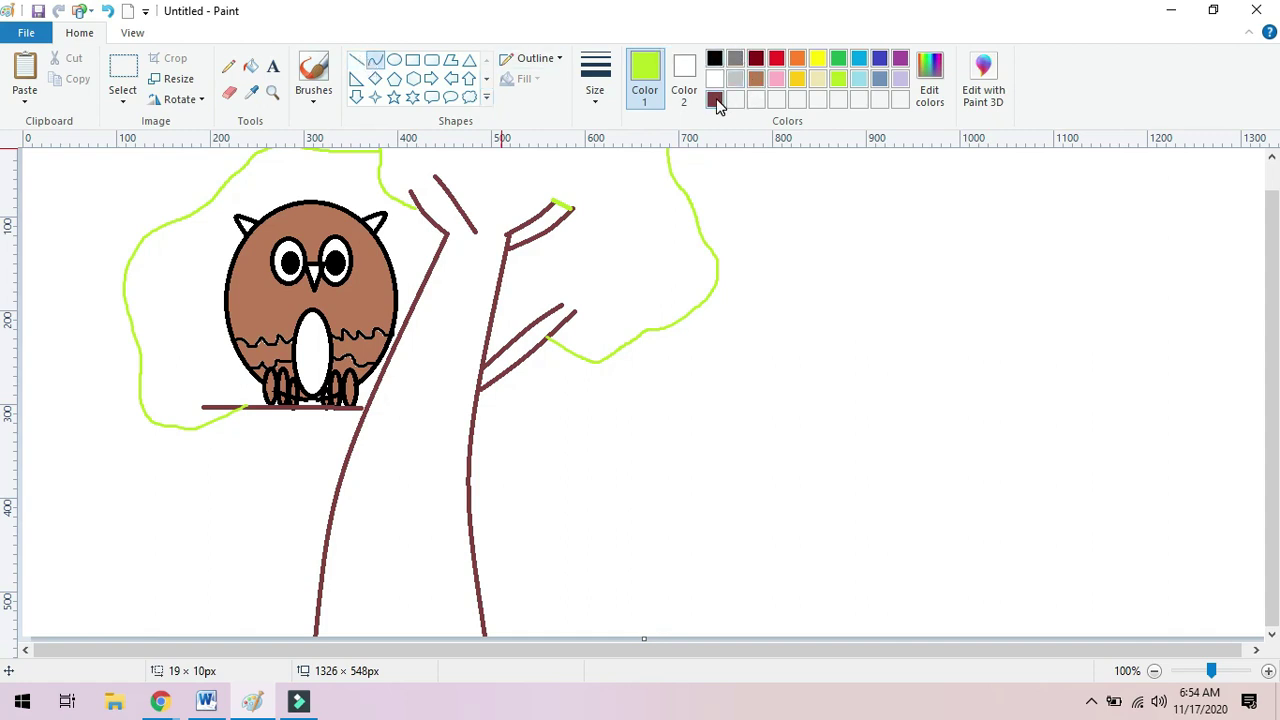
left_click(757, 80)
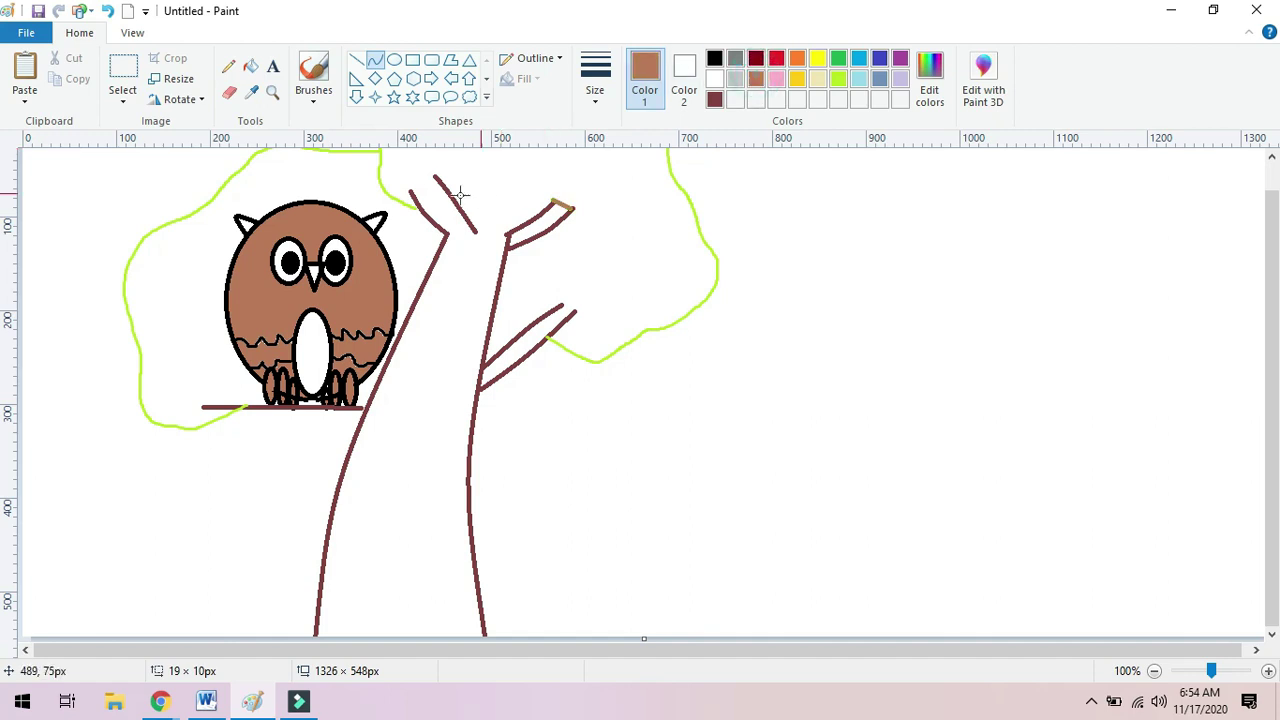
left_click_drag(434, 177, 559, 203)
left_click(714, 99)
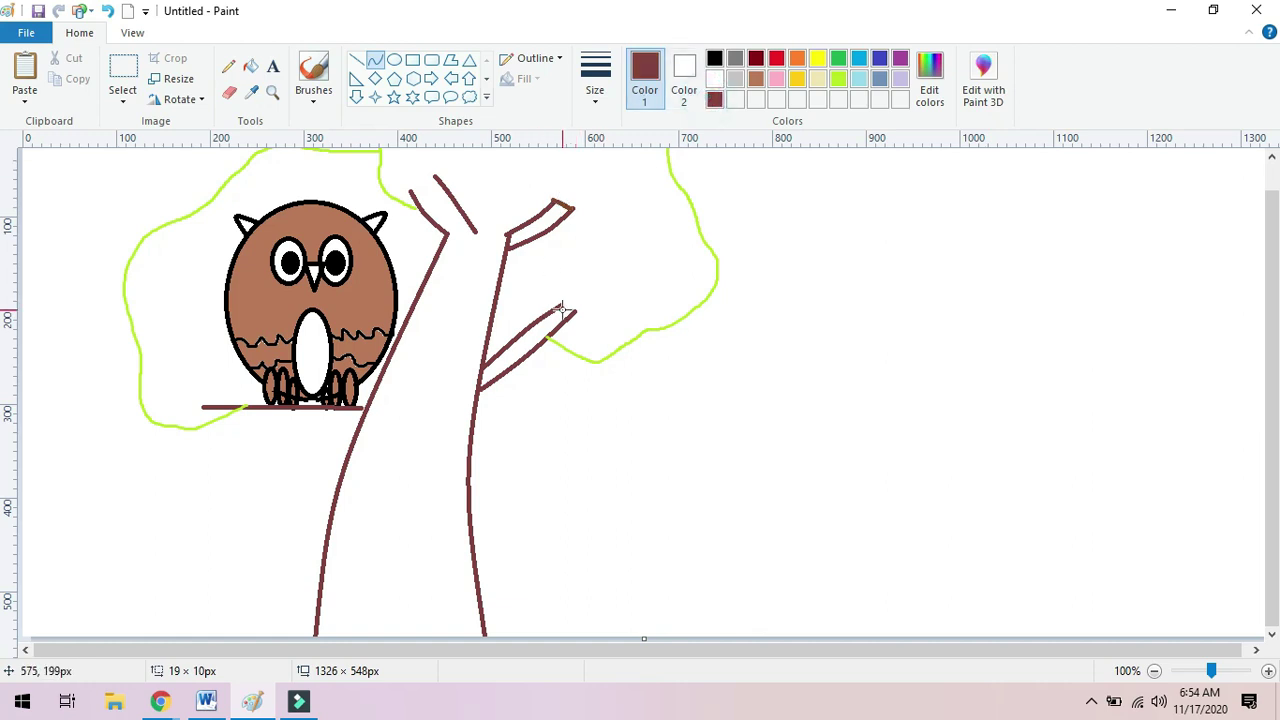
left_click_drag(563, 307, 563, 203)
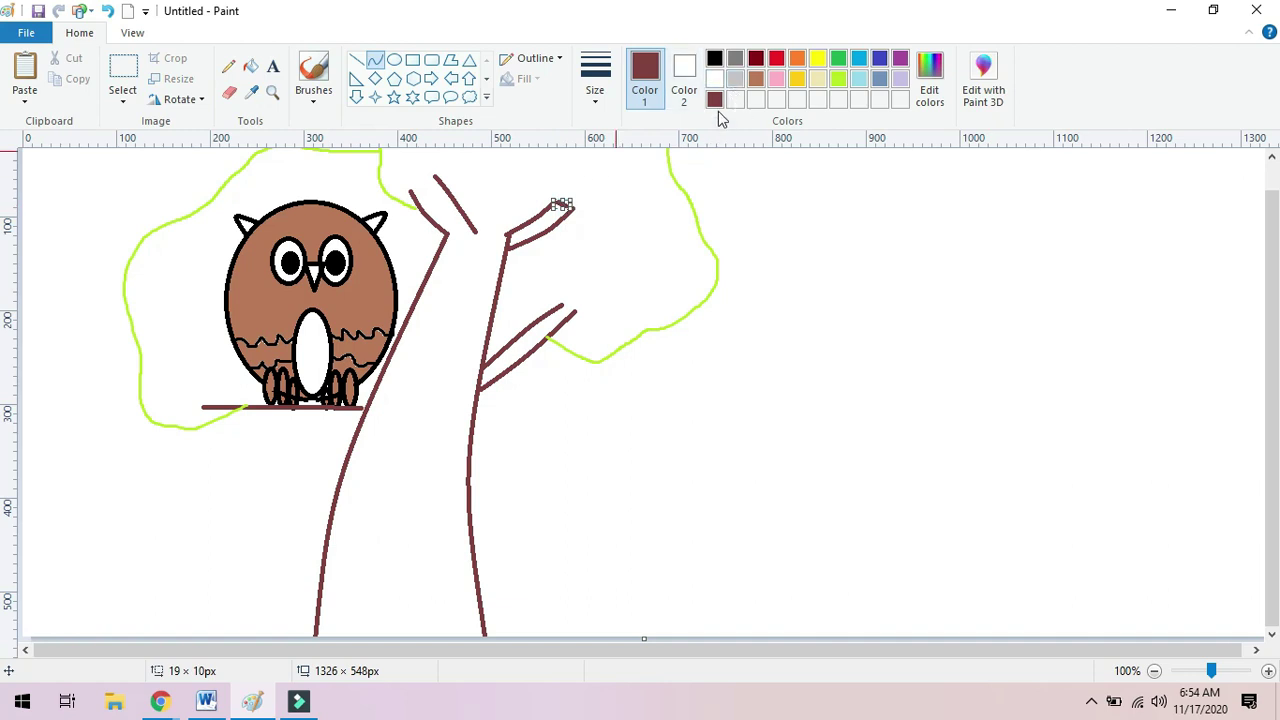
Close the lower right branch's open tip with a short dark brown curve about 10 × 10 px.
left_click_drag(560, 303, 576, 313)
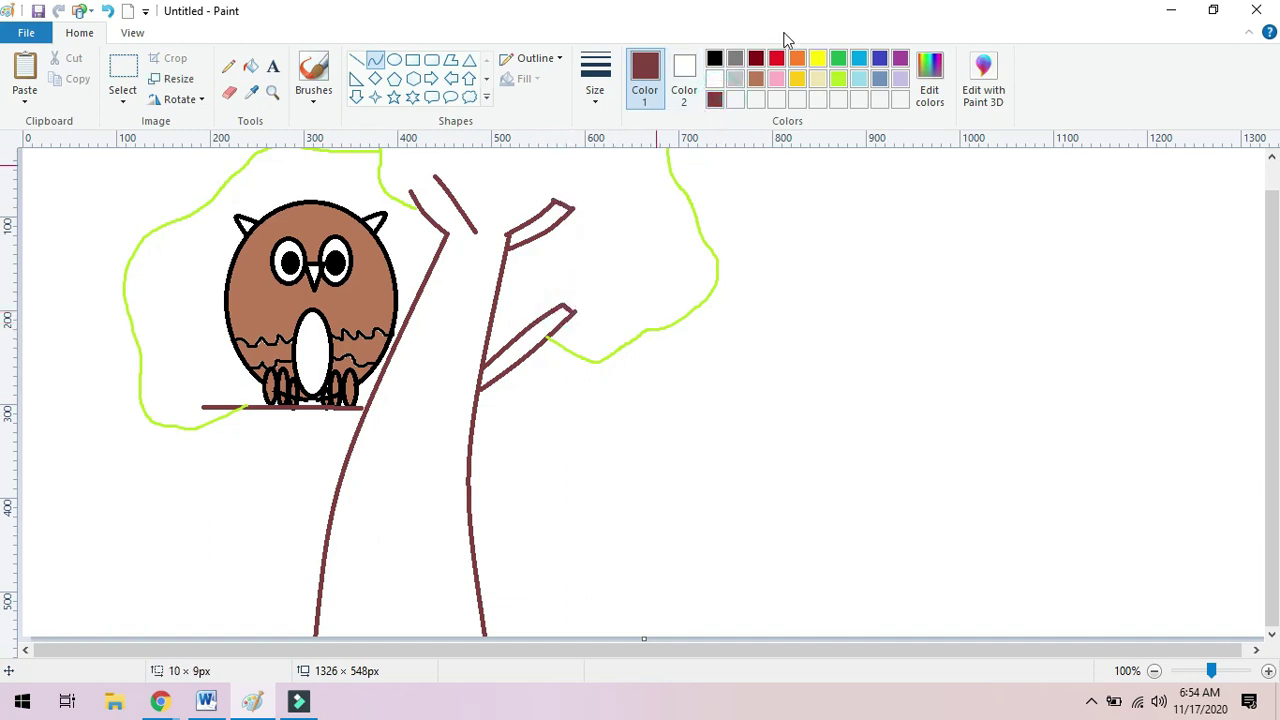
left_click(714, 99)
mouse_move(432, 172)
left_mouse_down()
mouse_move(417, 186)
mouse_move(569, 300)
left_mouse_up()
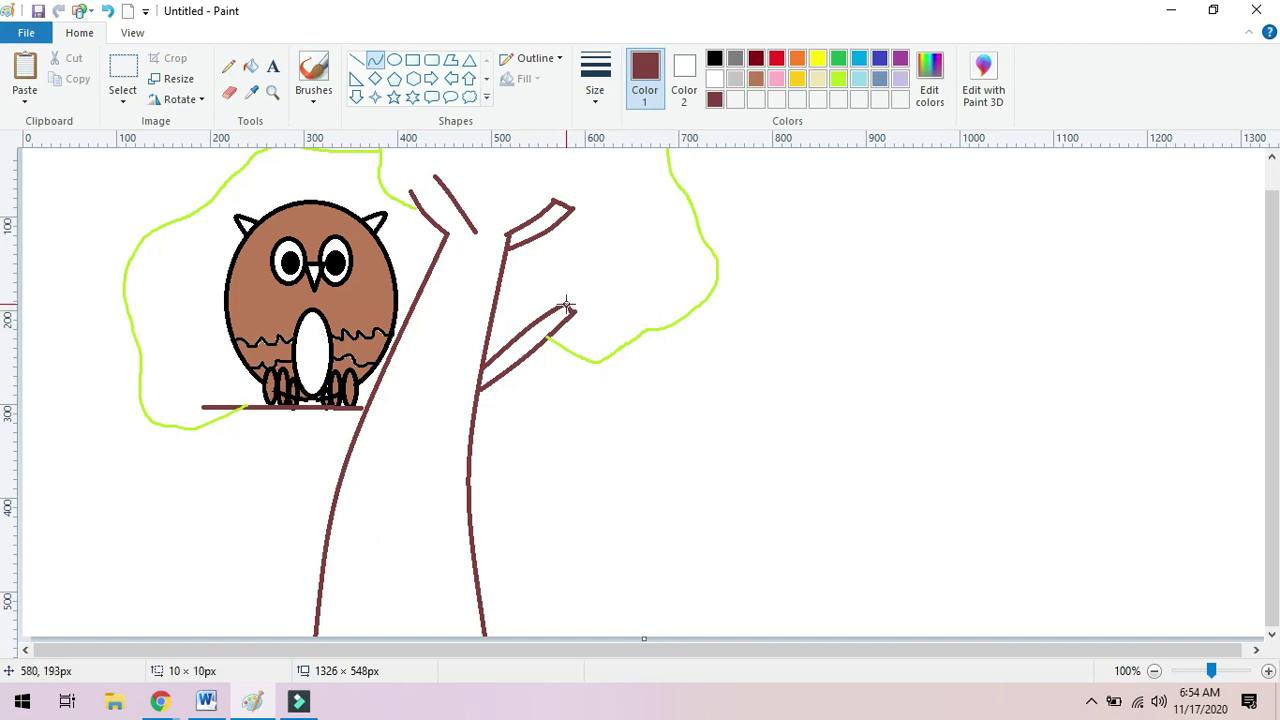
left_click(716, 101)
mouse_move(412, 192)
left_mouse_down()
mouse_move(520, 286)
mouse_move(569, 308)
left_mouse_up()
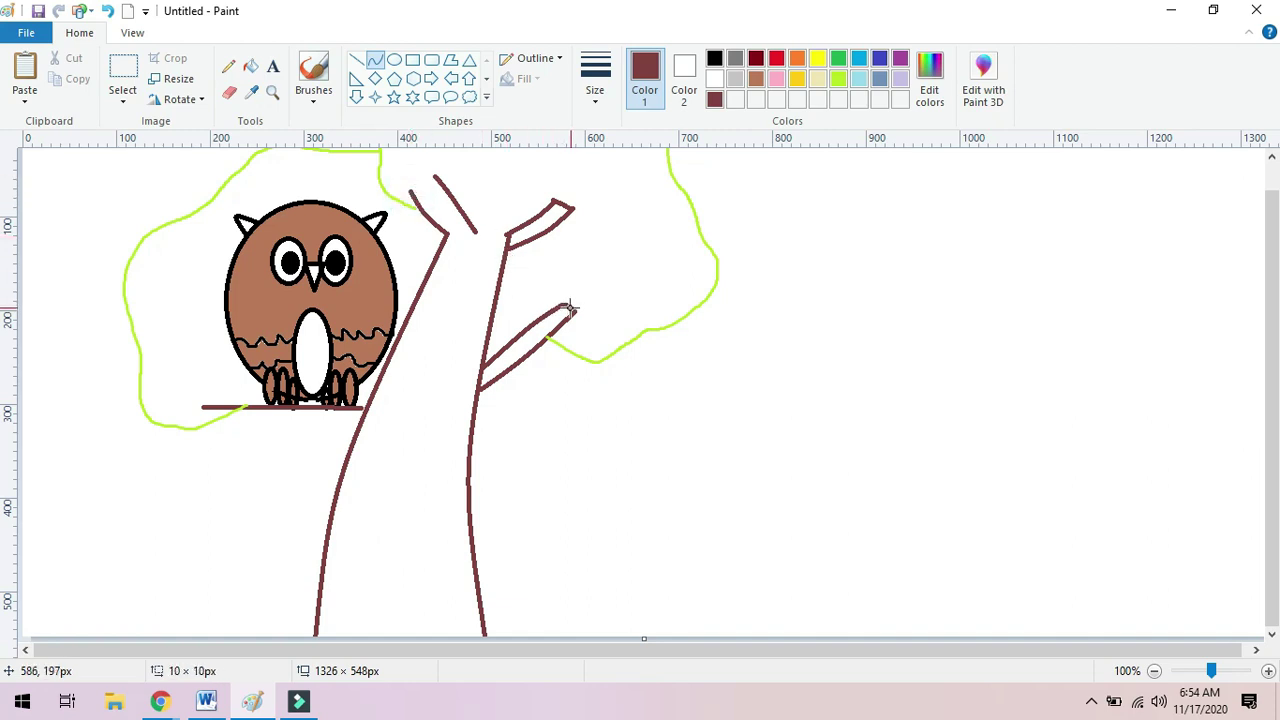
Close the upper left branch's tip with an inward-bent curve about 30 × 23 px and the trunk's top with a line about 69 × 5 px.
left_click(375, 60)
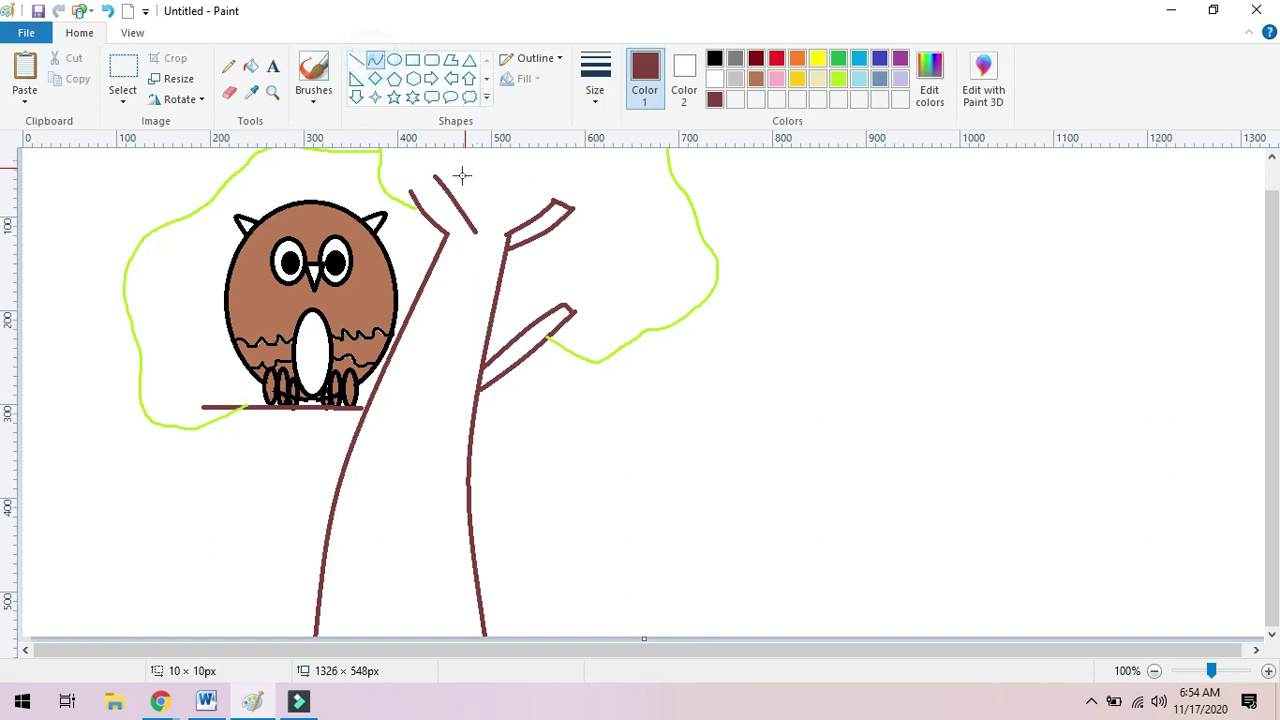
left_click_drag(437, 174, 413, 195)
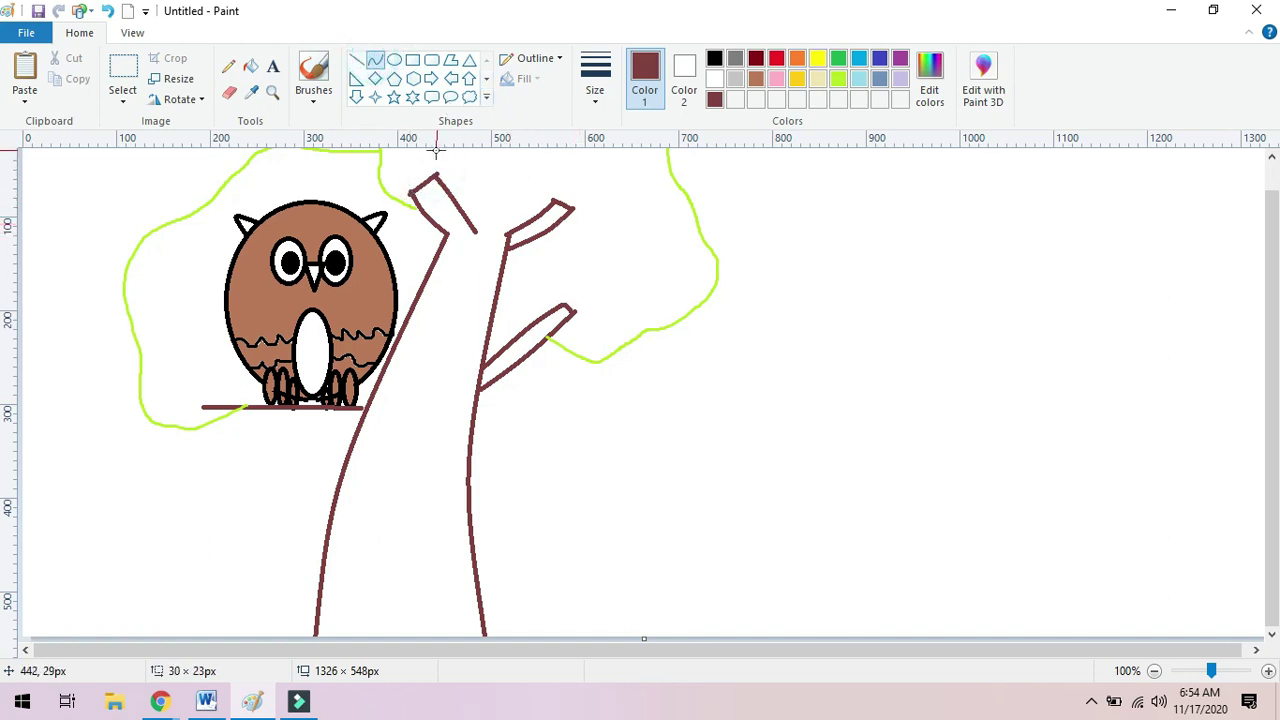
left_click(422, 182)
mouse_move(418, 178)
left_mouse_down()
mouse_move(430, 205)
mouse_move(429, 191)
left_mouse_up()
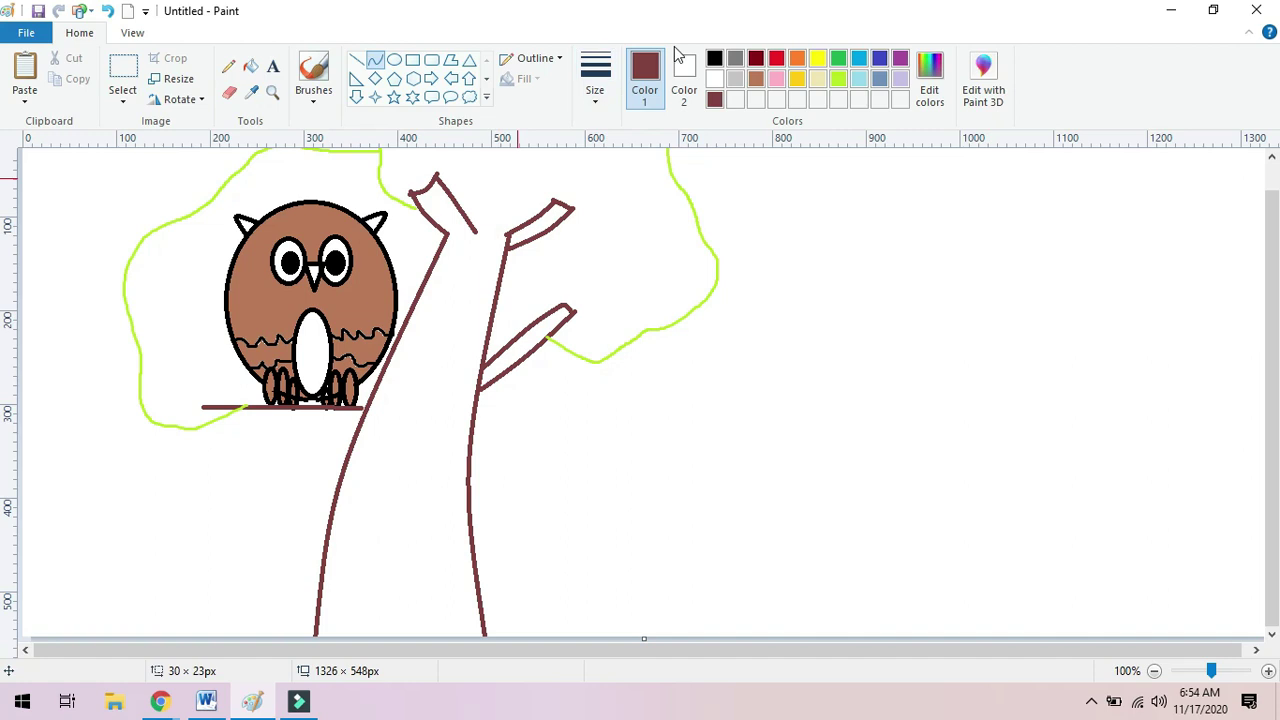
left_click(374, 60)
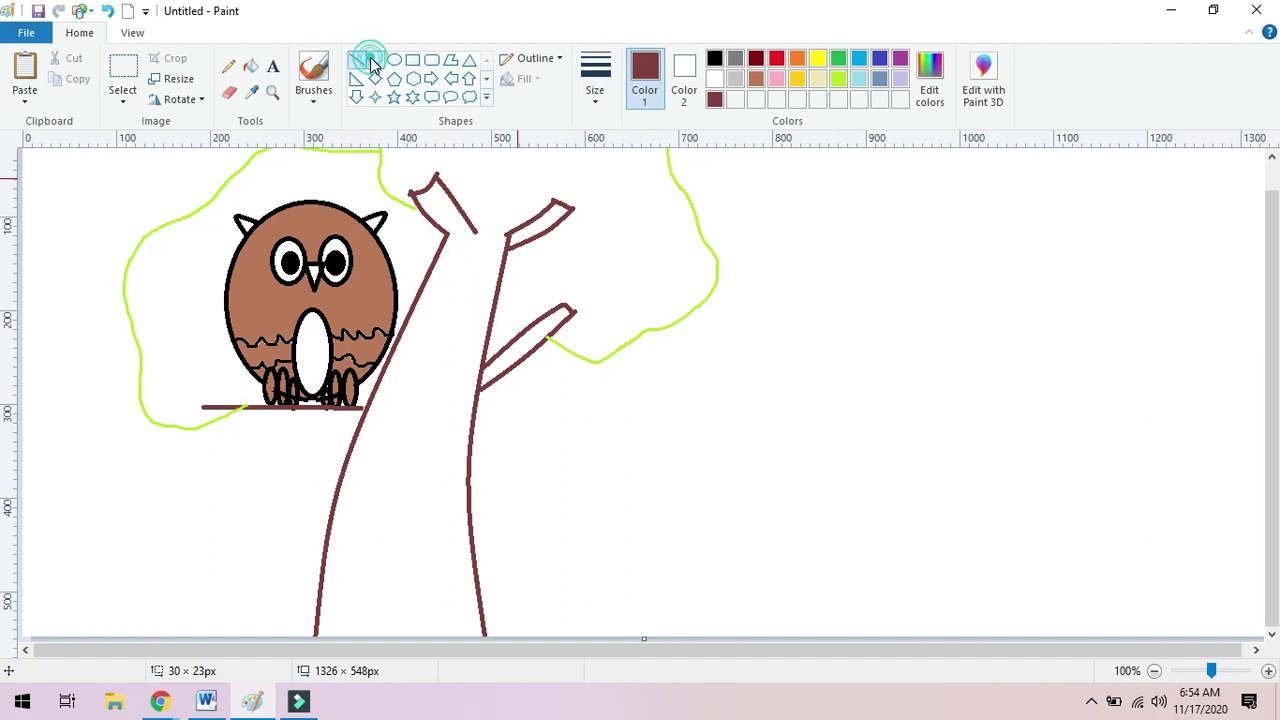
left_click_drag(445, 232, 510, 236)
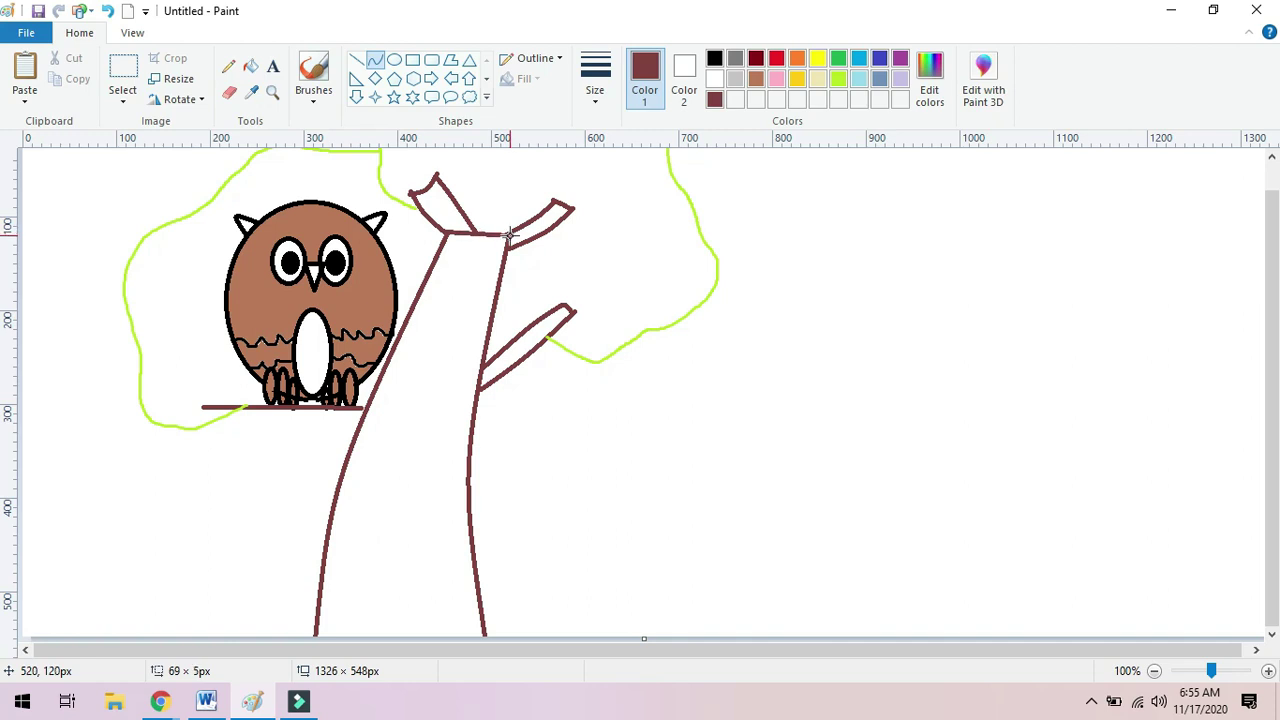
Try to fill the foliage area on the tree's right side with green, and undo the fill.
left_click(251, 68)
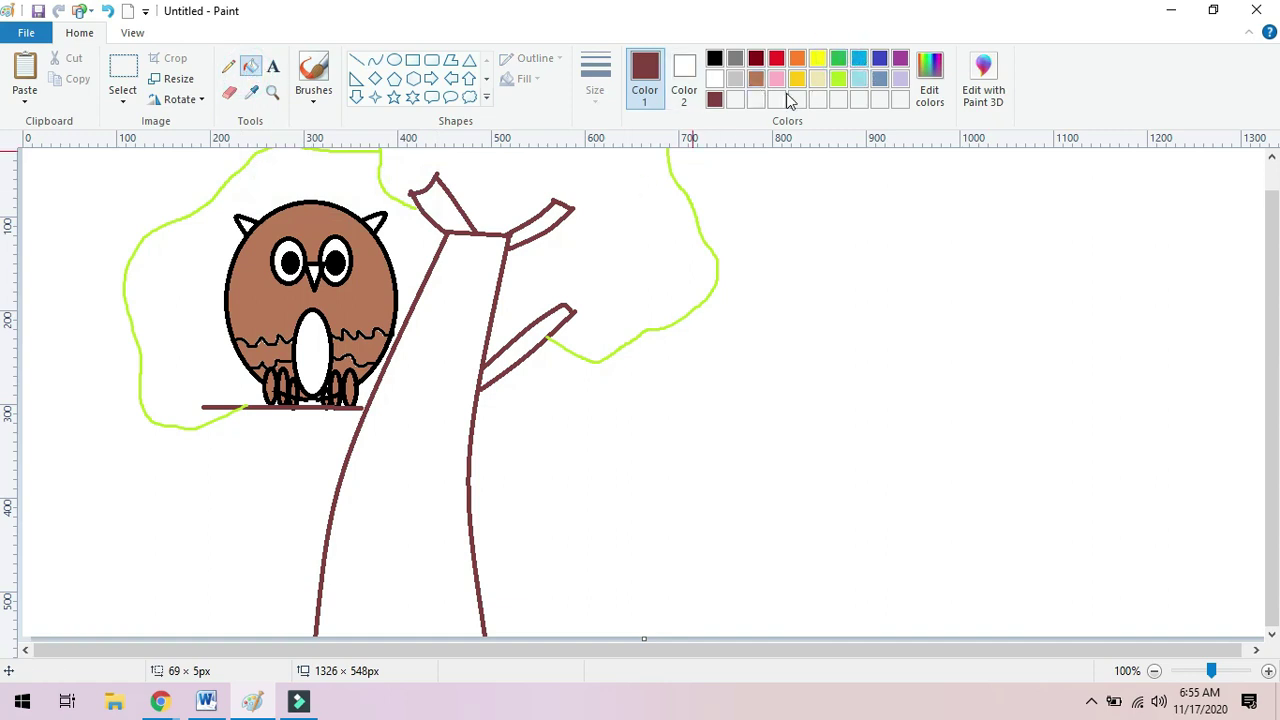
left_click(837, 60)
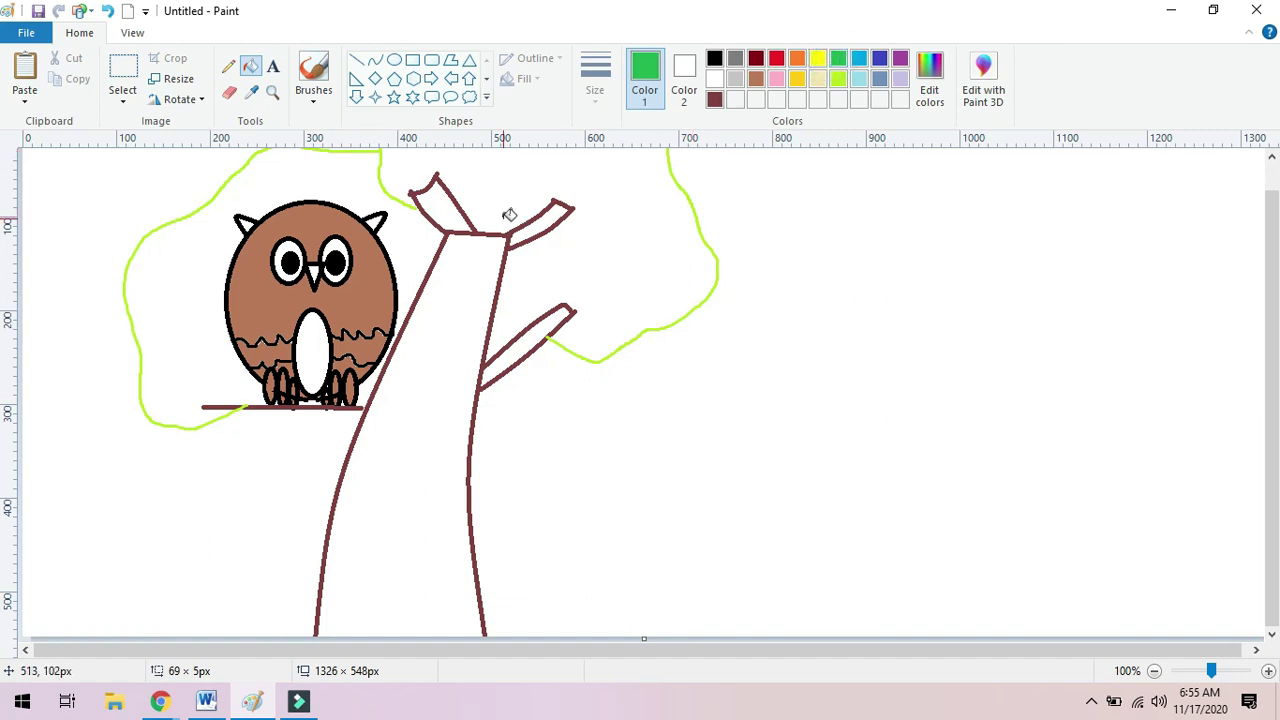
left_click(650, 254)
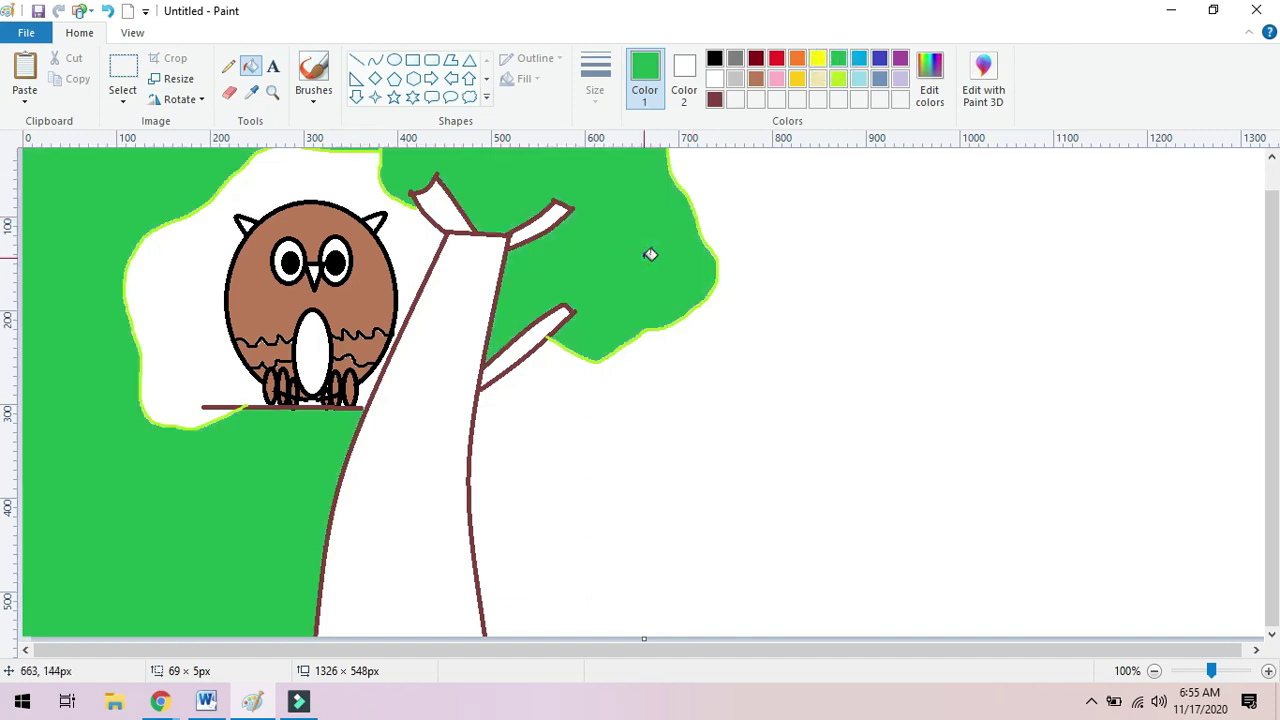
key("ctrl+z")
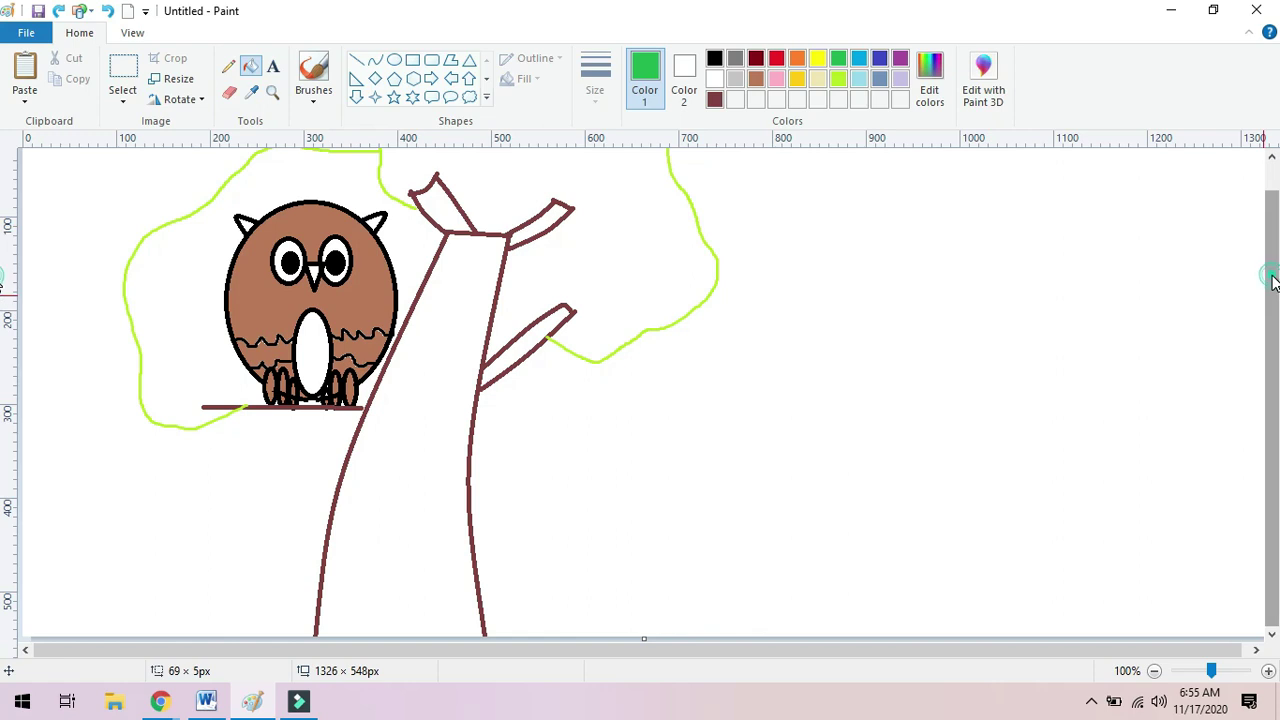
Brush a wavy lime line along the canvas top, joining the owl-side foliage outline to the upper end of the right-hand outline.
scroll(1273, 283, "up", 1)
scroll(1273, 283, "down", 1)
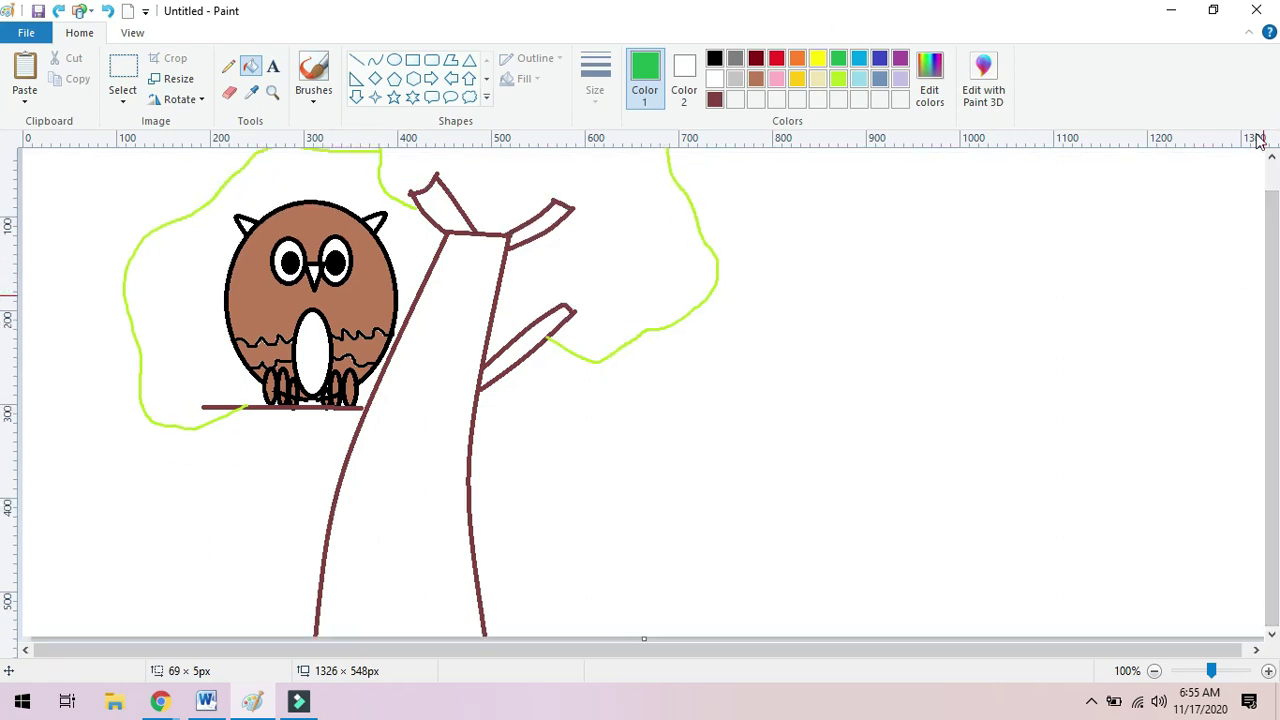
scroll(1273, 200, "up", 1)
scroll(1273, 200, "down", 1)
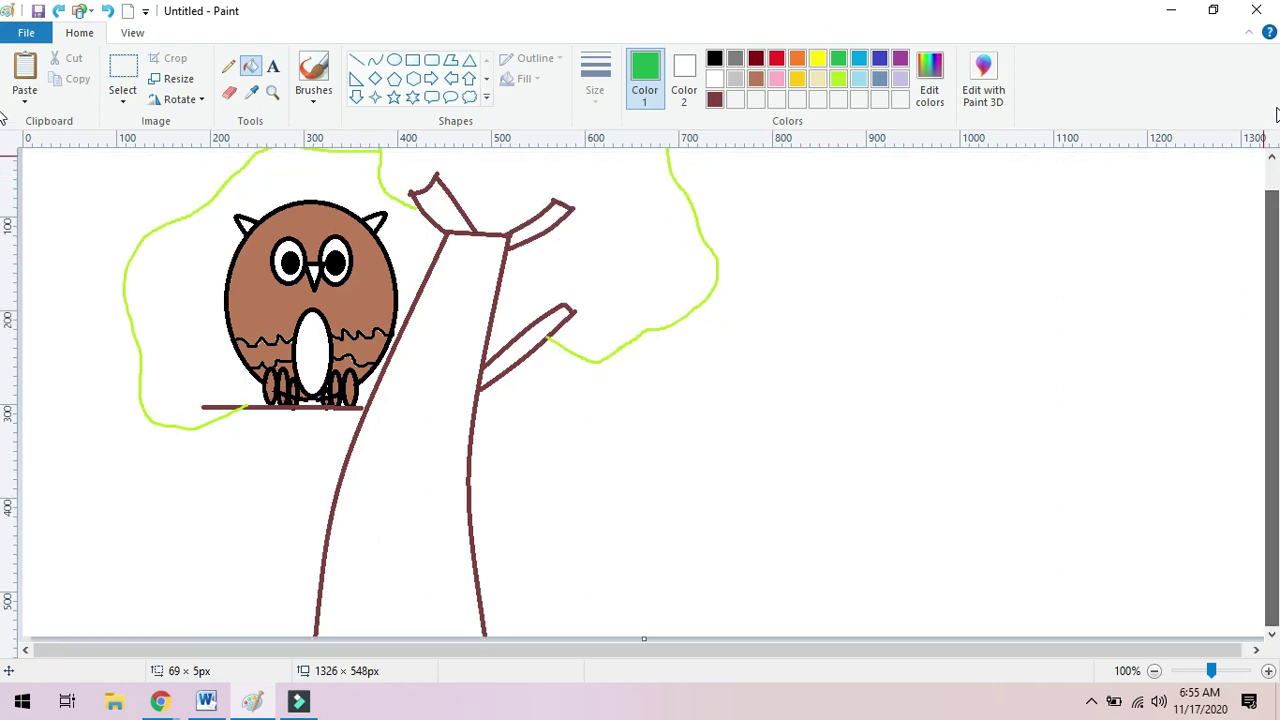
scroll(1271, 200, "up", 1)
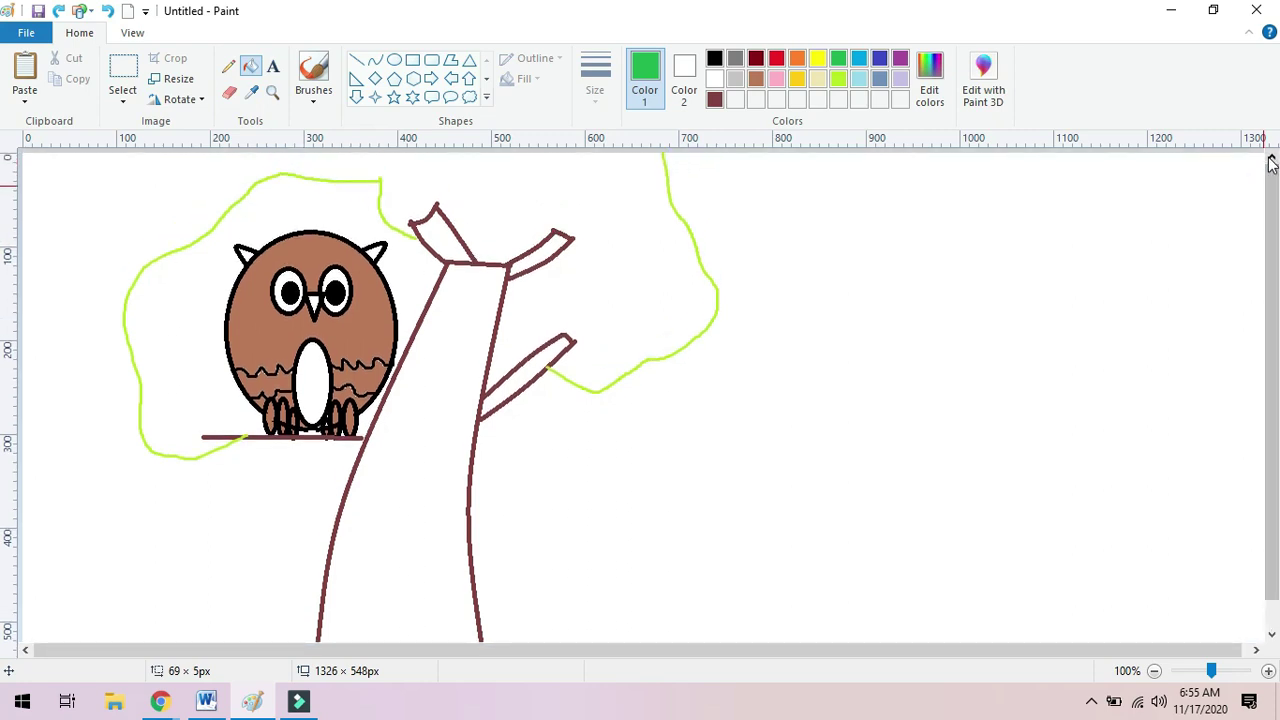
left_click(840, 79)
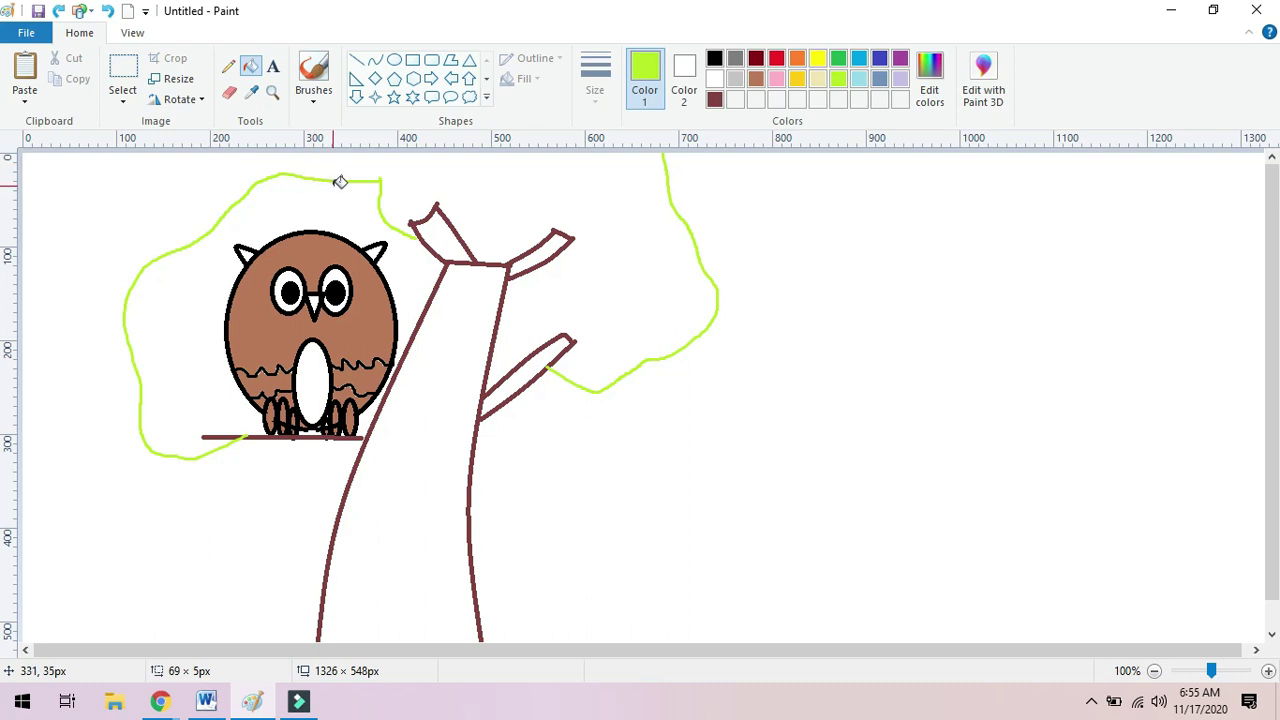
left_click(357, 62)
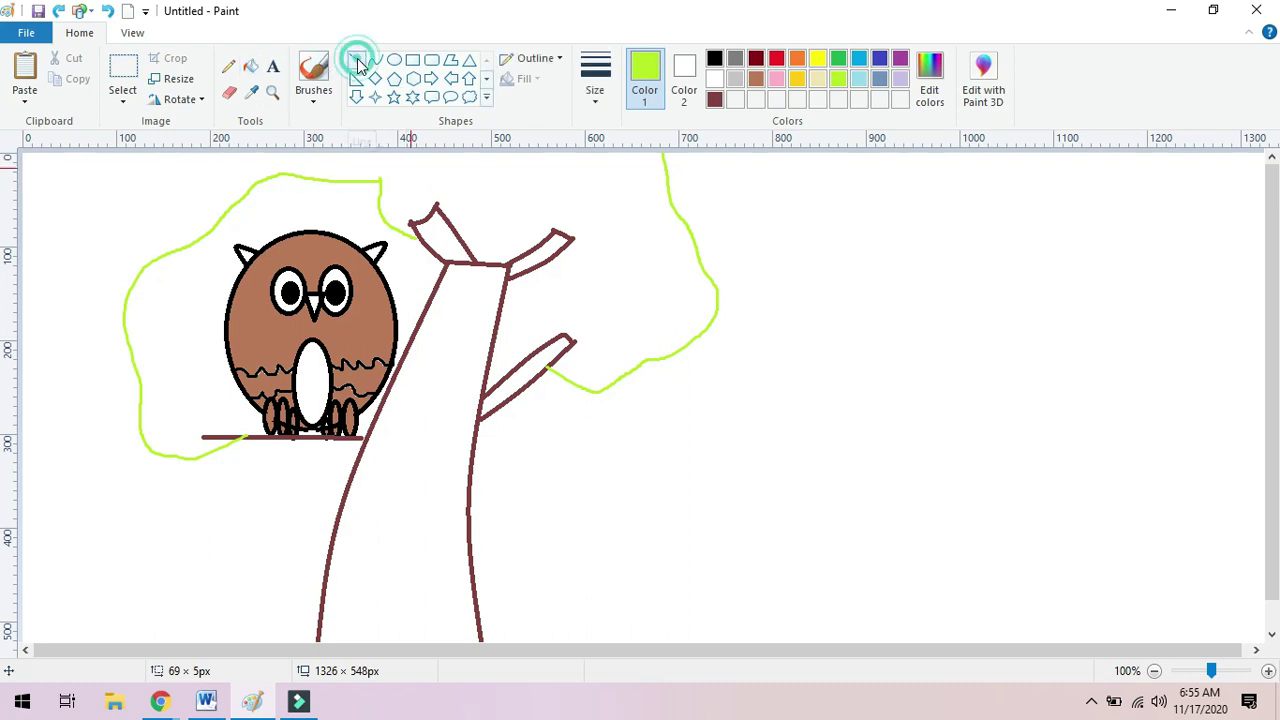
left_click(313, 105)
left_click(313, 131)
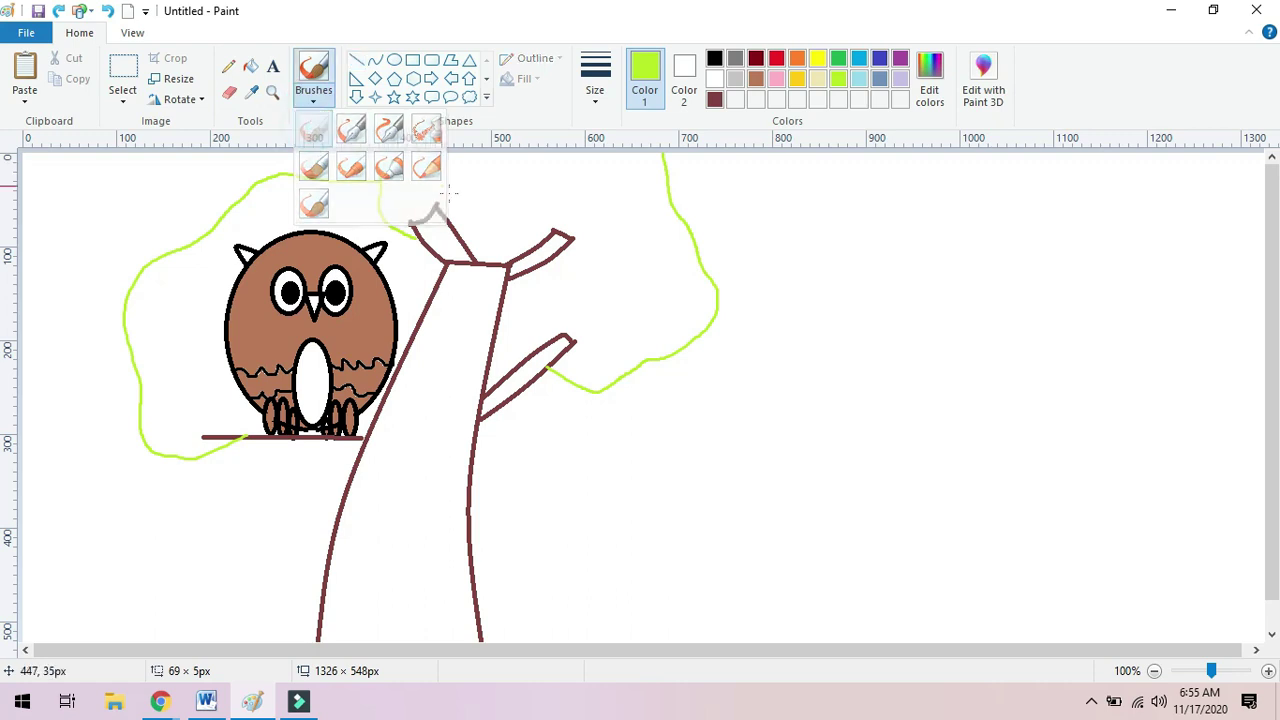
mouse_move(380, 182)
left_mouse_down()
mouse_move(441, 185)
mouse_move(545, 150)
mouse_move(665, 157)
left_mouse_up()
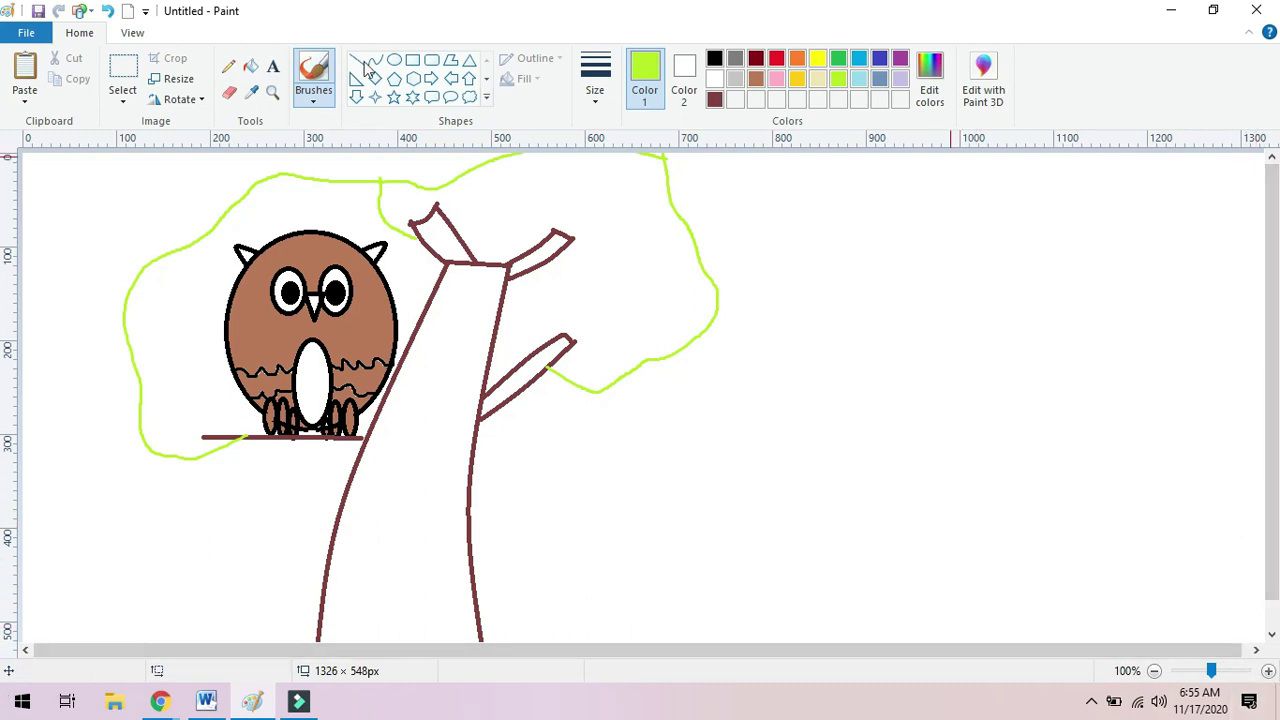
Fill both foliage areas, the one around the right branches and the one around the owl, with green.
left_click(250, 66)
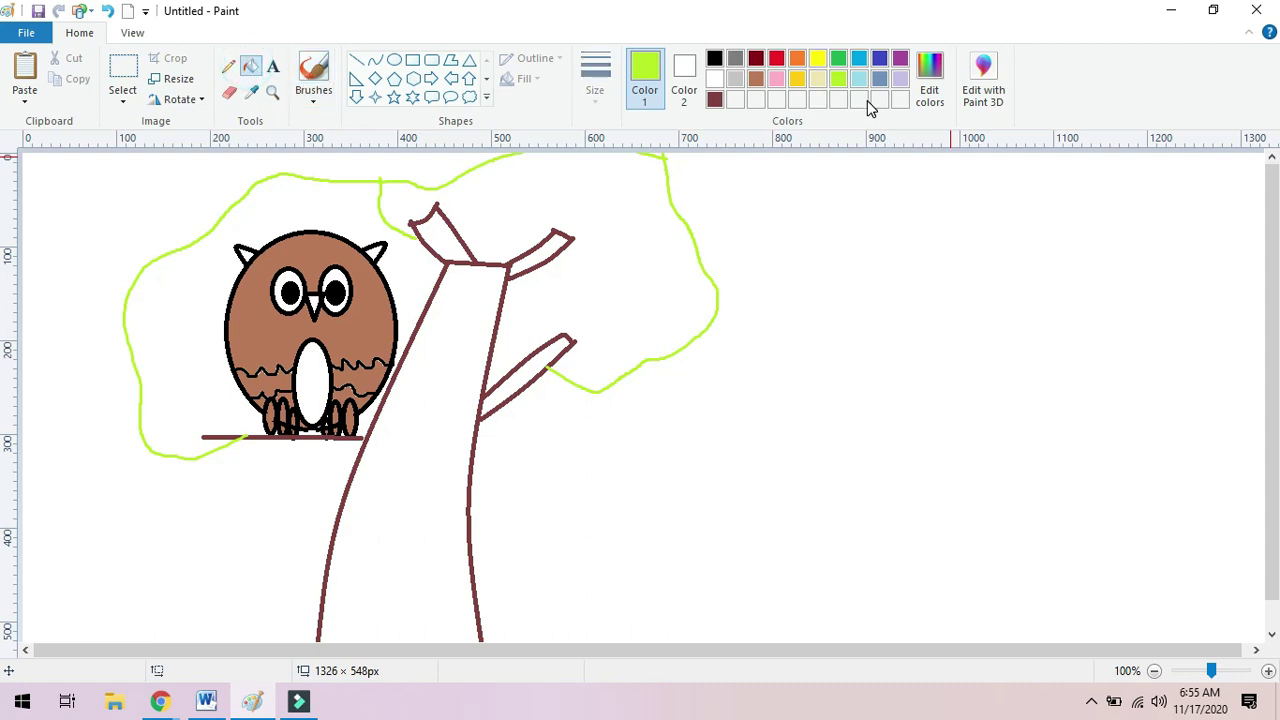
left_click(841, 62)
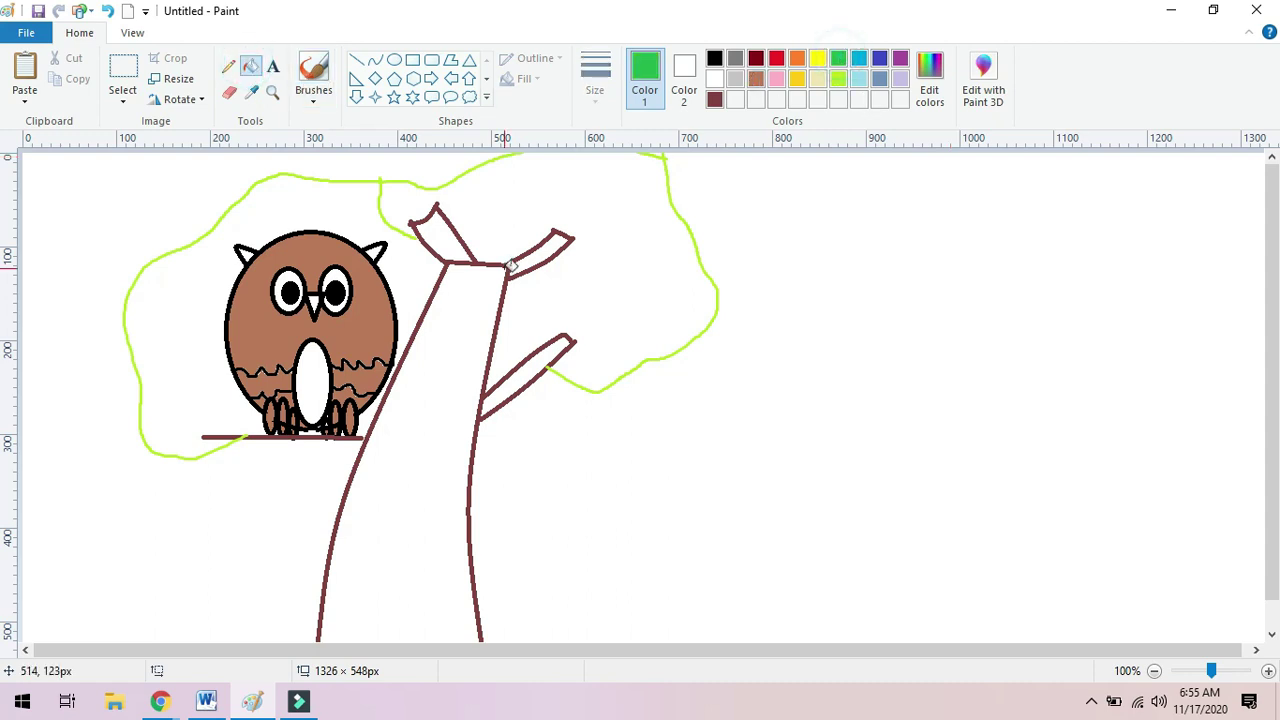
left_click(651, 277)
left_click(353, 201)
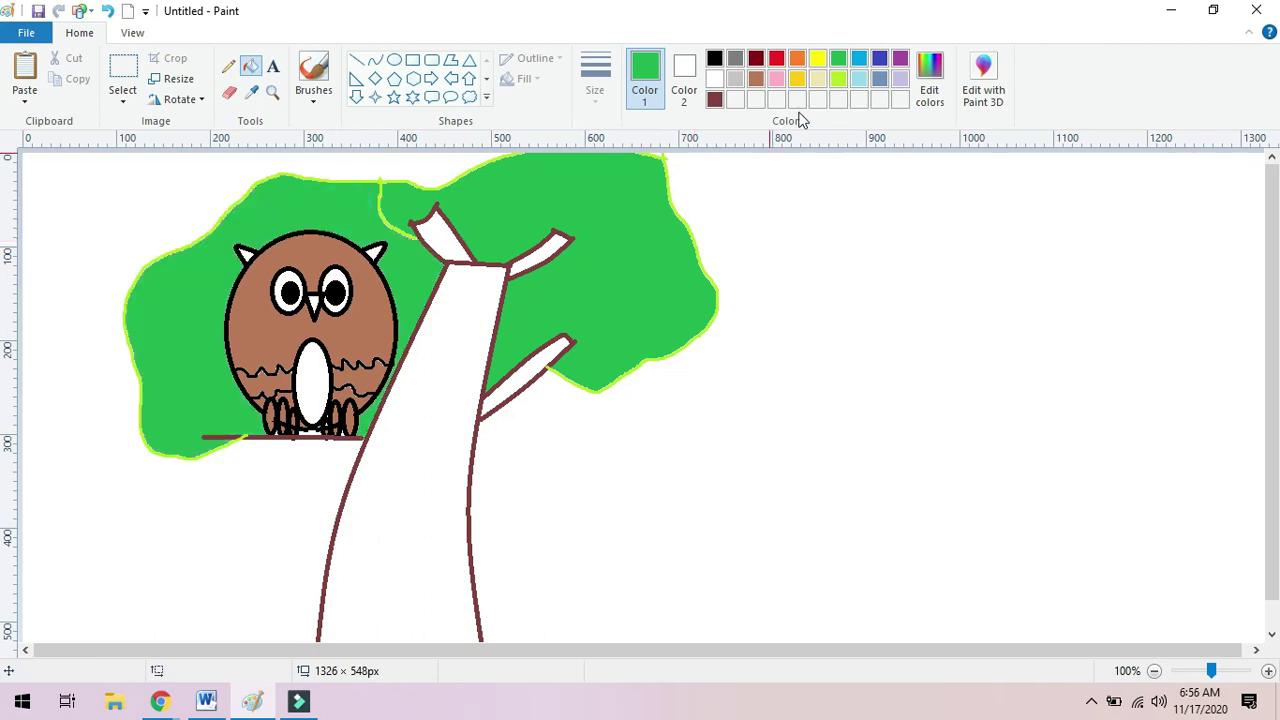
Fill the trunk, both right branches and the upper left branch with brown.
left_click(756, 79)
left_click(549, 245)
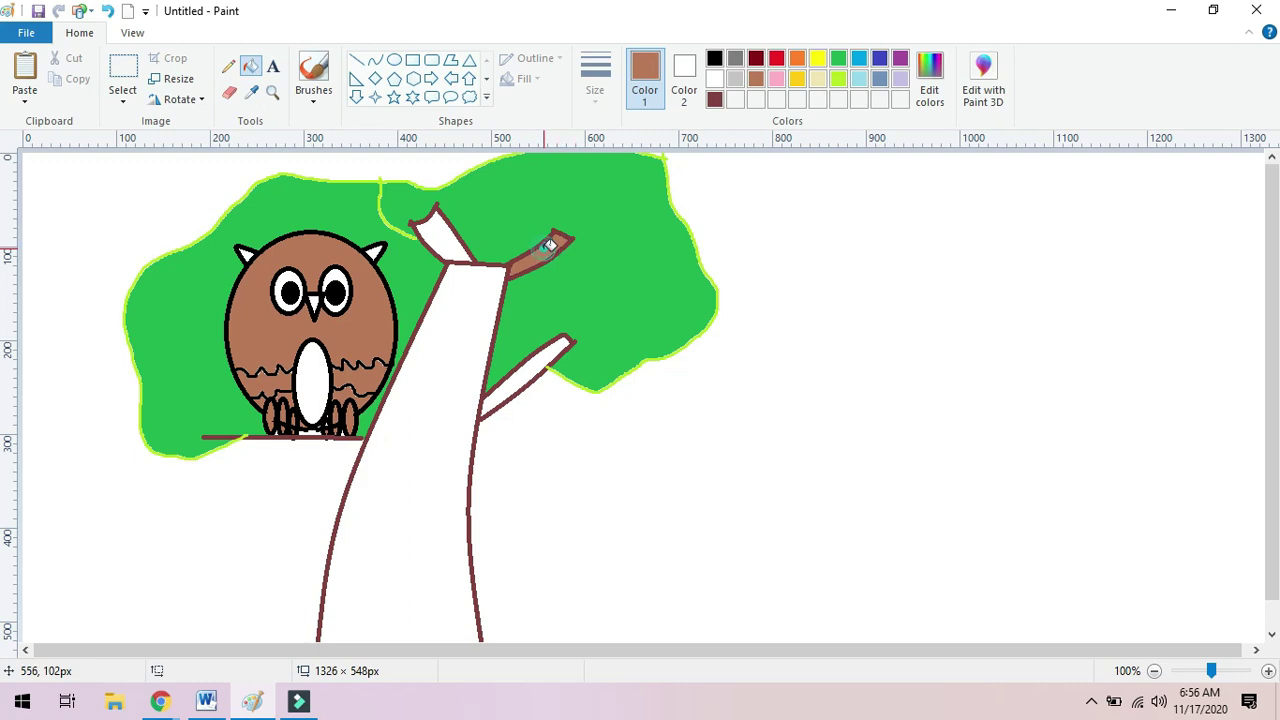
left_click(535, 366)
left_click(502, 343)
left_click(440, 242)
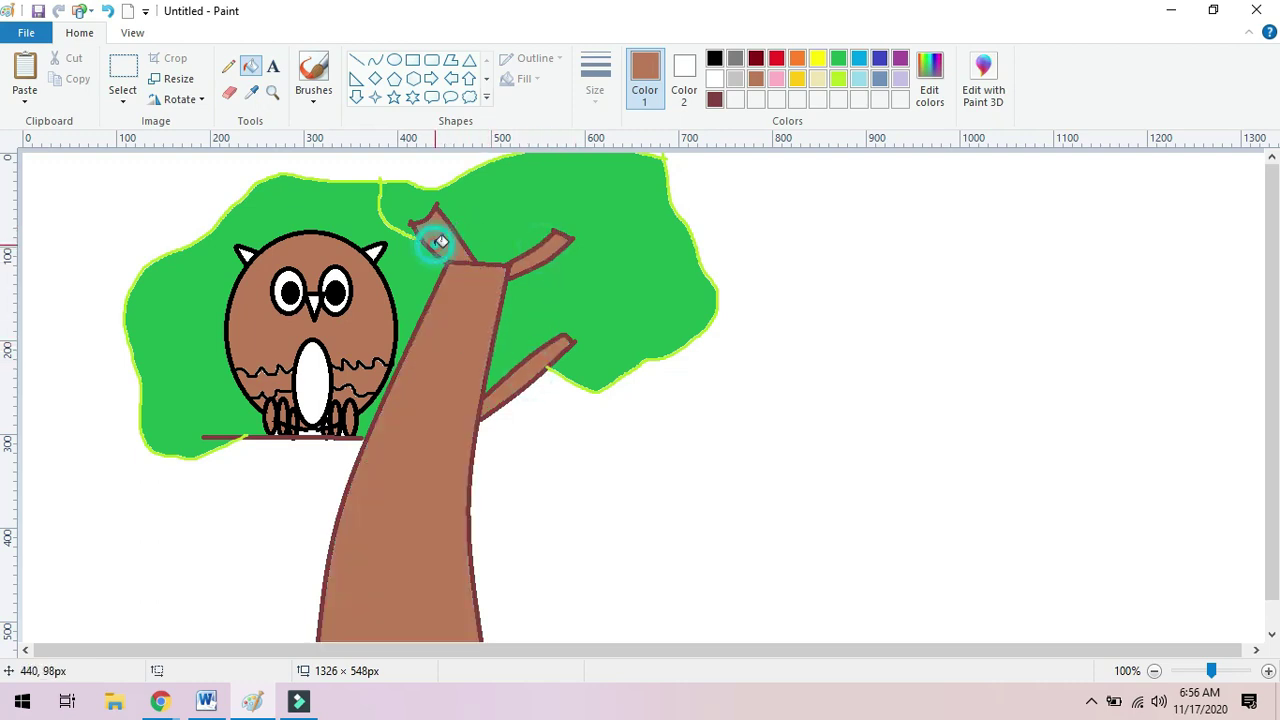
Fill both of the owl's ears with black.
left_click(715, 60)
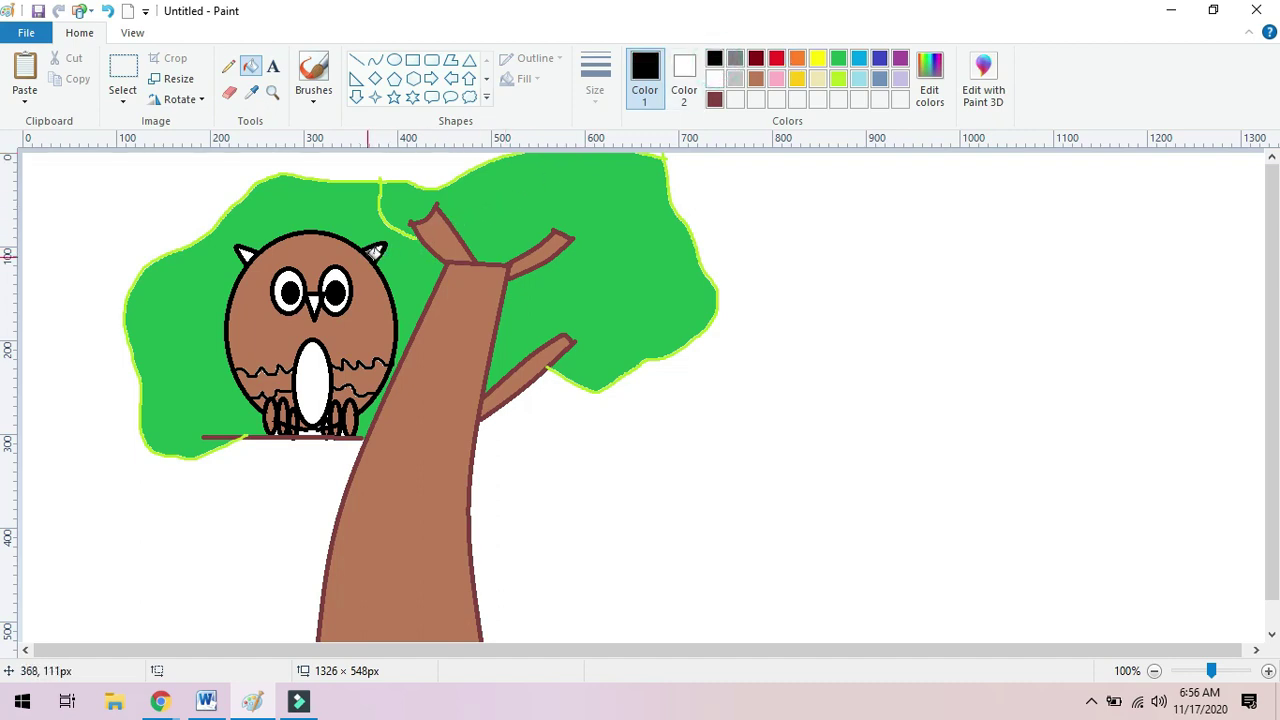
left_click(380, 252)
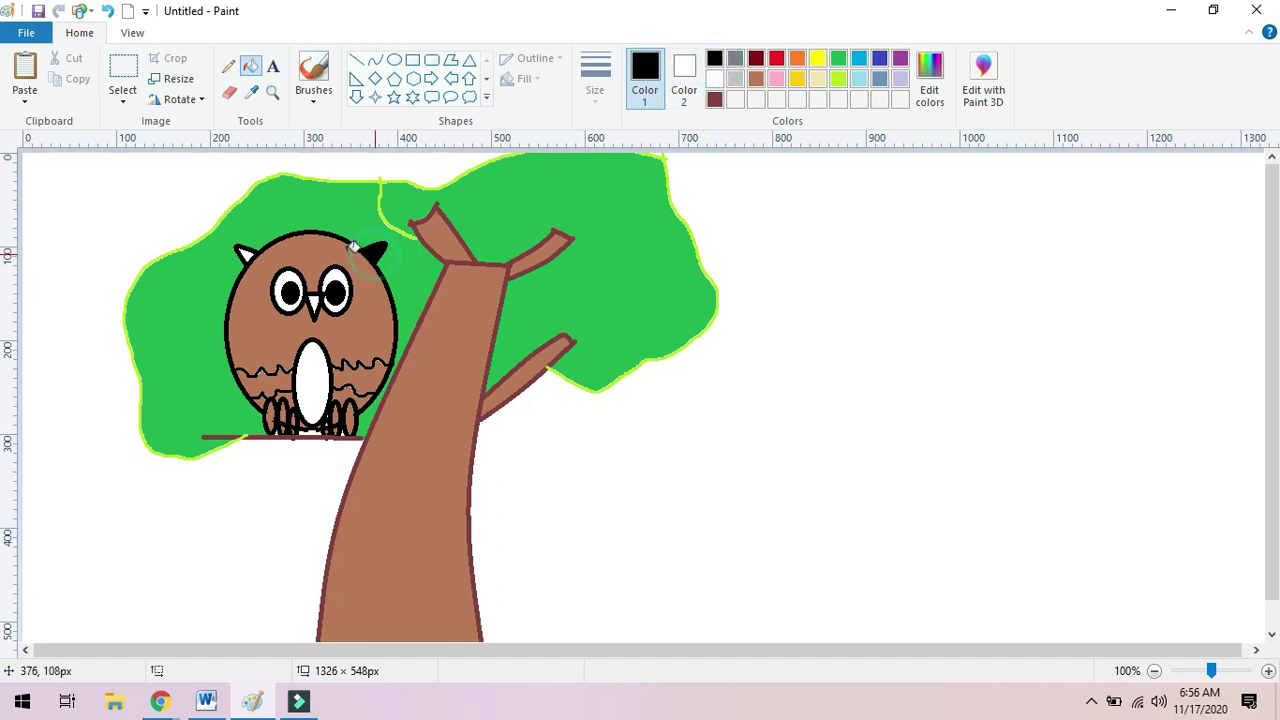
left_click(248, 255)
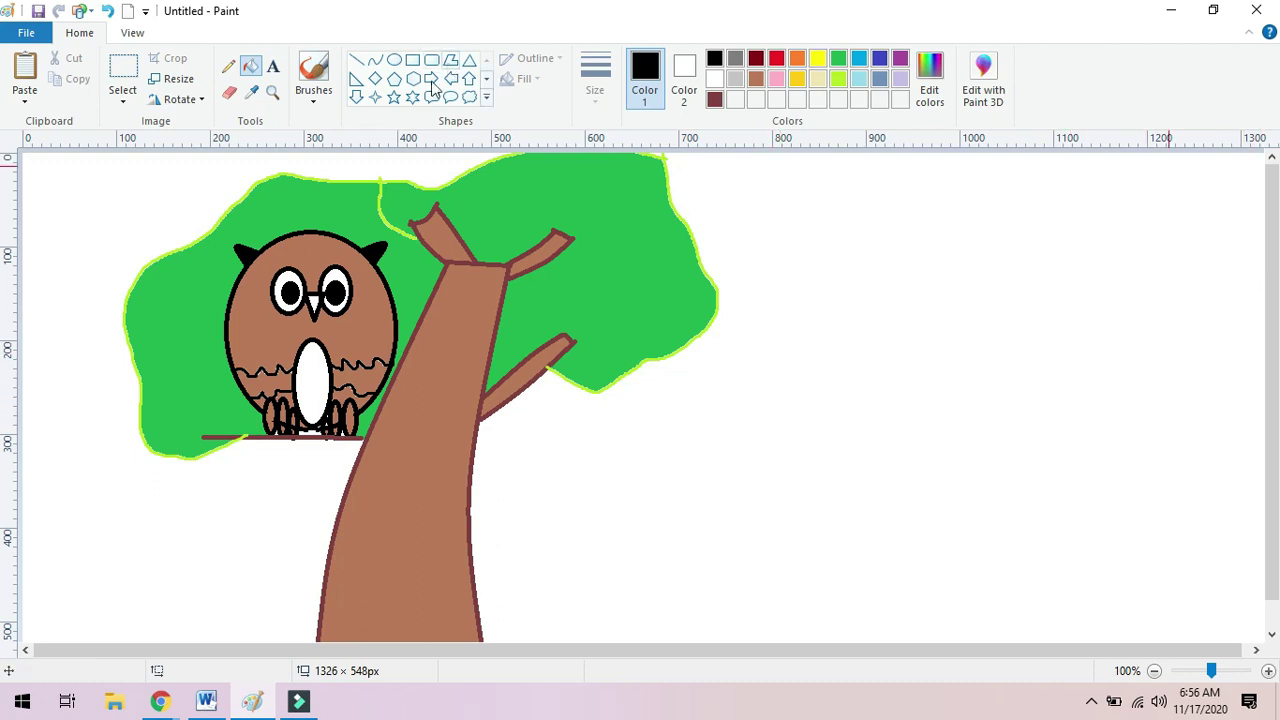
Draw a black cloud callout about 192 × 121 px in the sky beside the tree, and an oval about 87 × 118 px touching its right end.
left_click(469, 97)
left_click_drag(762, 182, 948, 296)
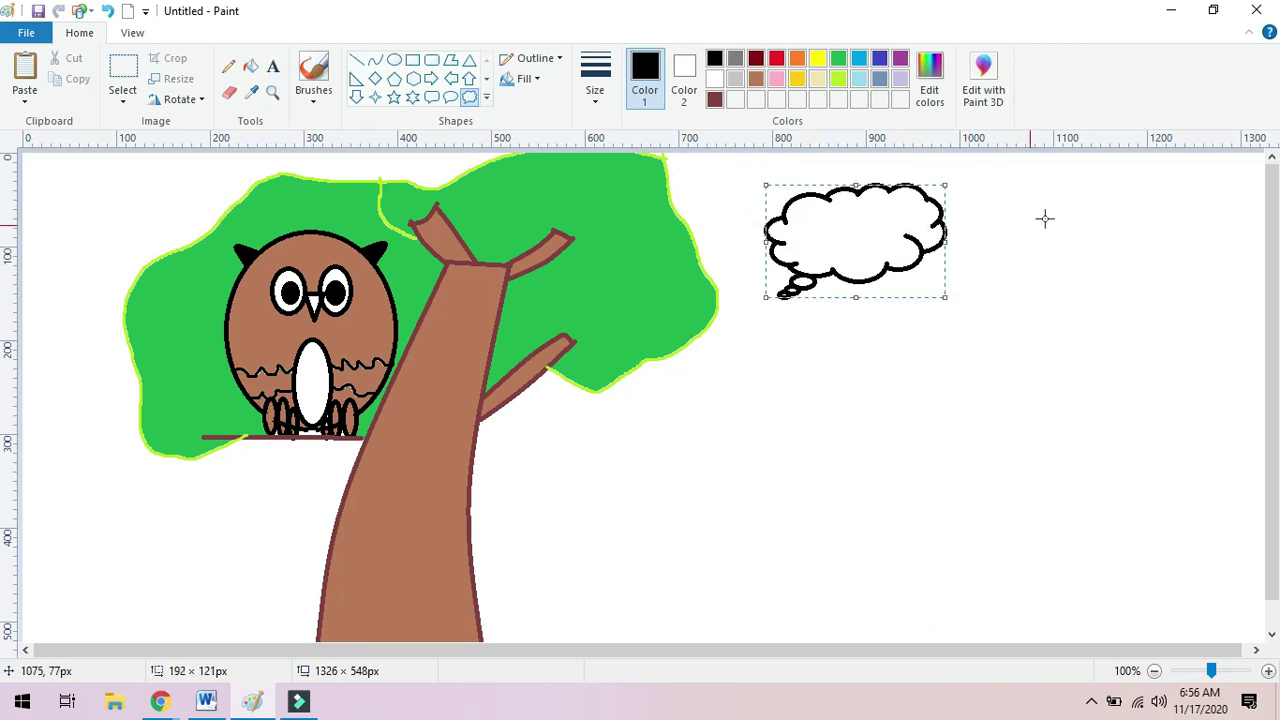
left_click(394, 60)
mouse_move(941, 175)
left_mouse_down()
mouse_move(989, 249)
mouse_move(1043, 277)
mouse_move(1066, 266)
mouse_move(1000, 270)
mouse_move(1000, 284)
mouse_move(1021, 285)
left_mouse_up()
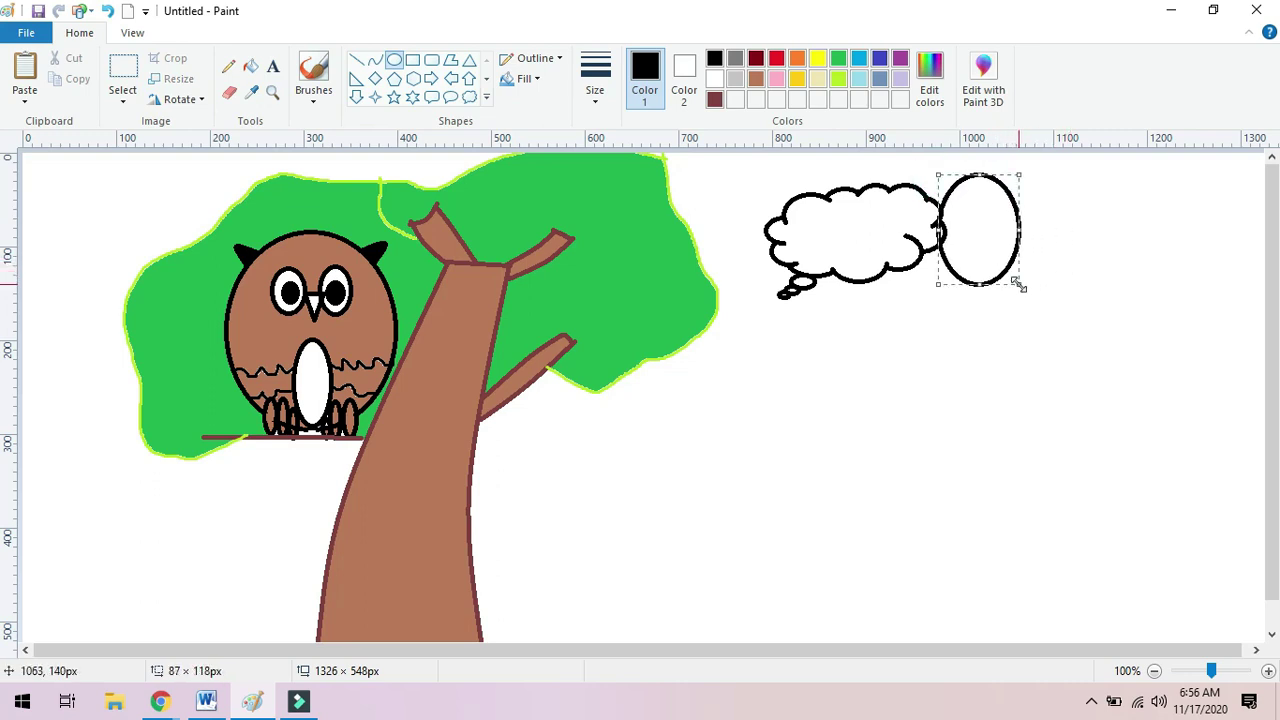
Draw a second cloud callout about 163 × 132 px overlapping the lower right part of the oval.
left_click(469, 98)
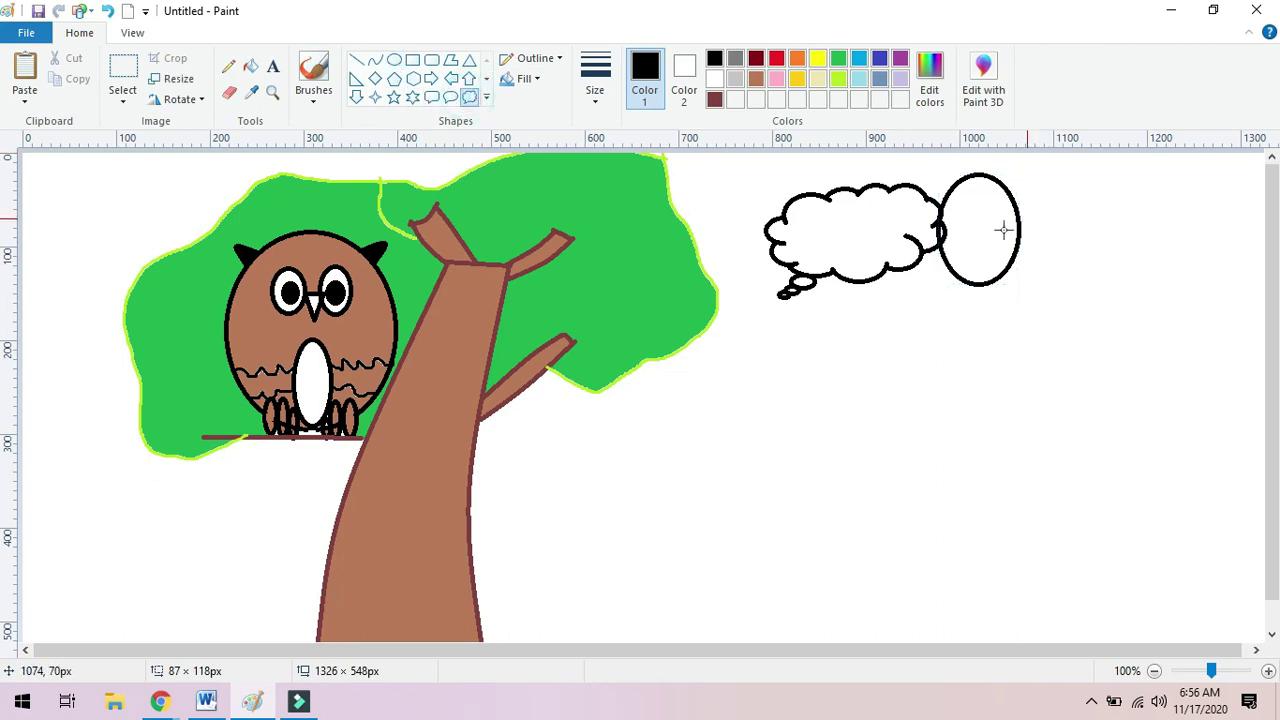
left_click_drag(1005, 209, 1138, 292)
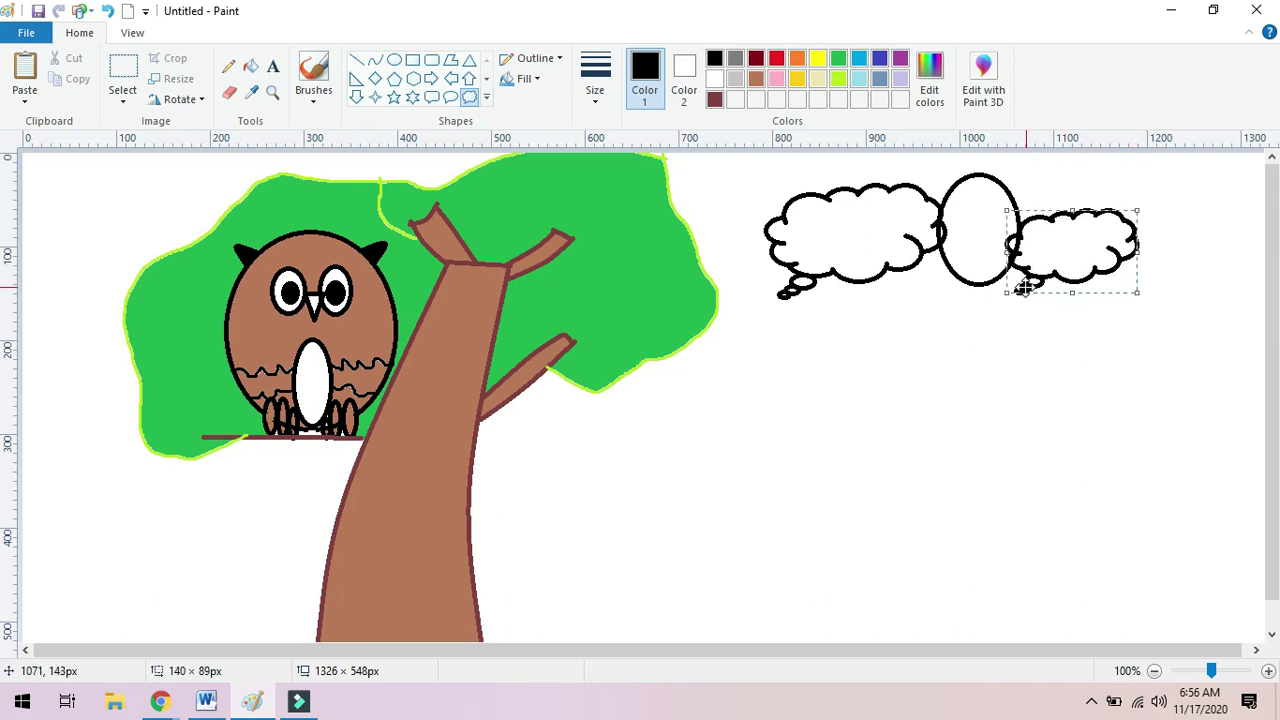
left_click_drag(1006, 292, 982, 336)
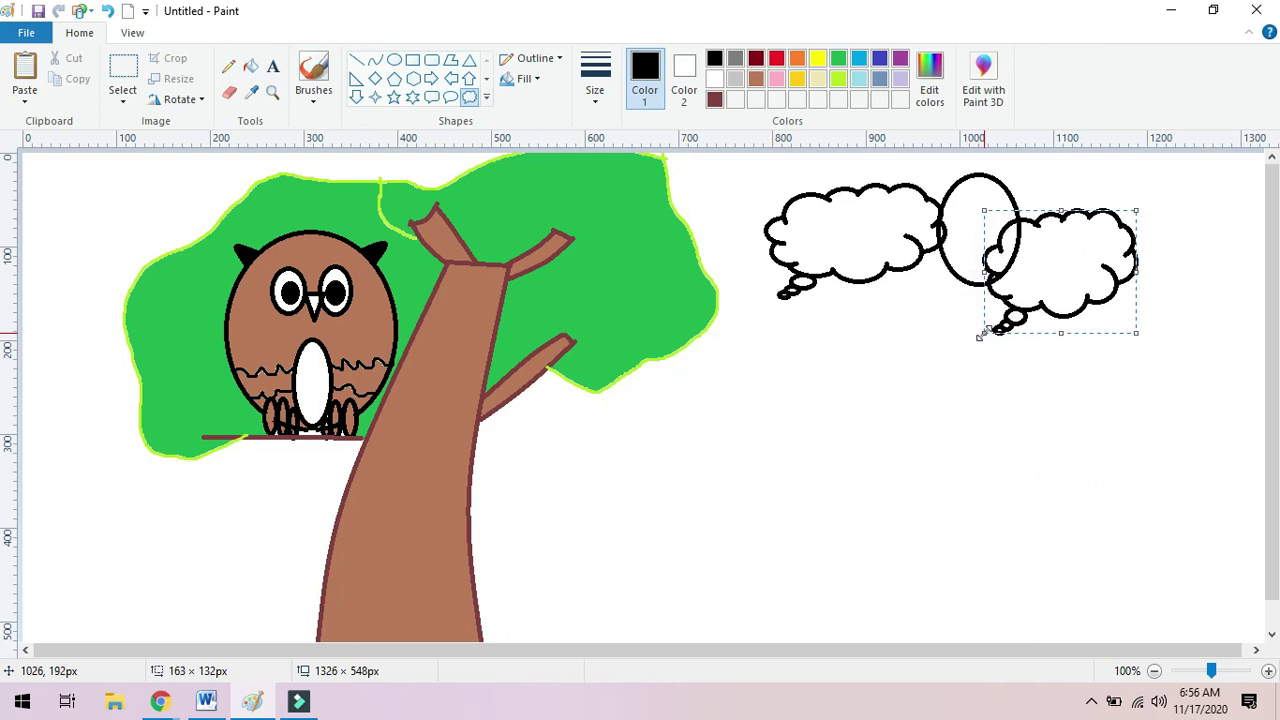
Erase the cloud outlines that run inside the oval and the small thought bubbles beneath both clouds.
left_click(226, 92)
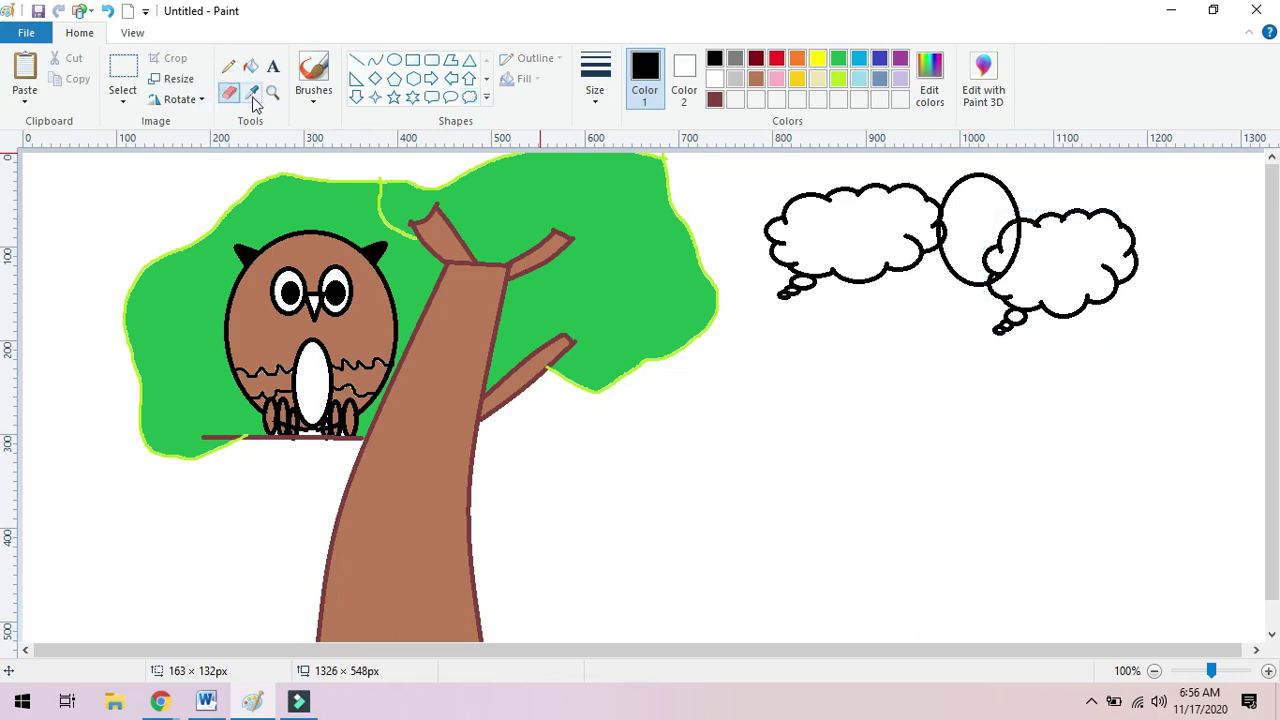
left_click(272, 92)
left_click(972, 203)
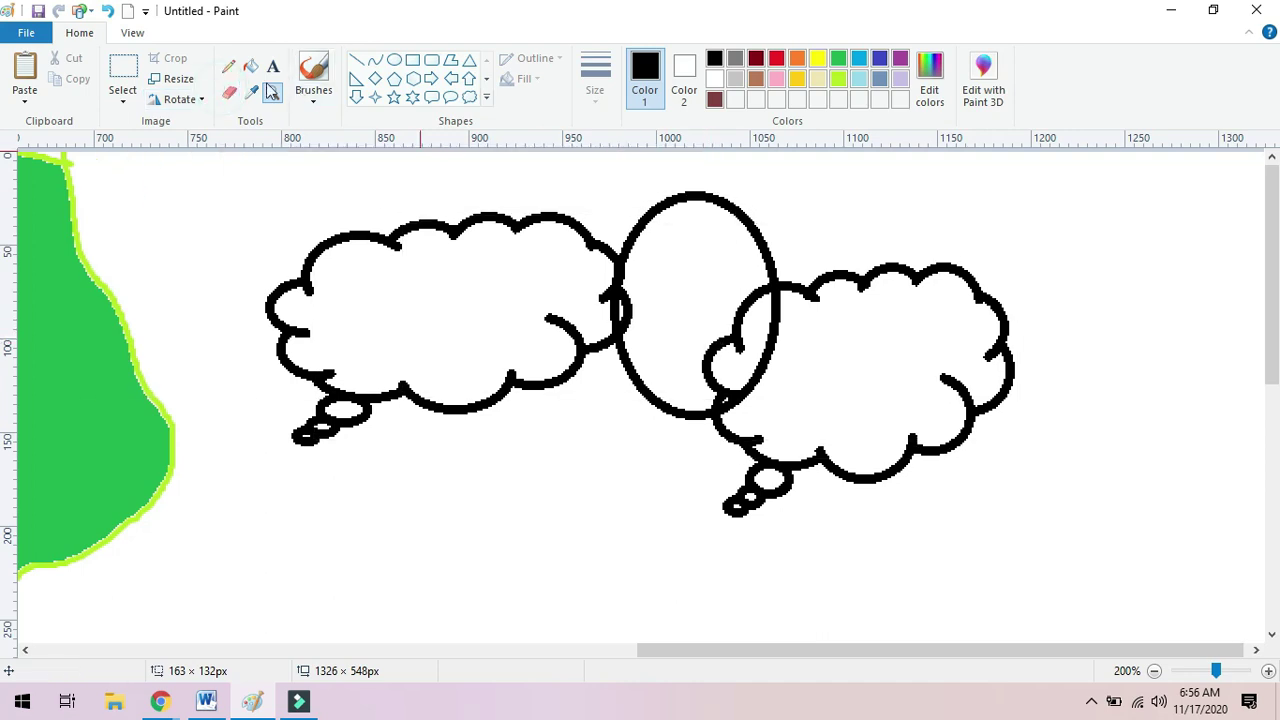
left_click(228, 95)
mouse_move(740, 334)
left_mouse_down()
mouse_move(718, 364)
mouse_move(754, 313)
mouse_move(740, 309)
mouse_move(720, 334)
mouse_move(706, 369)
mouse_move(716, 386)
left_mouse_up()
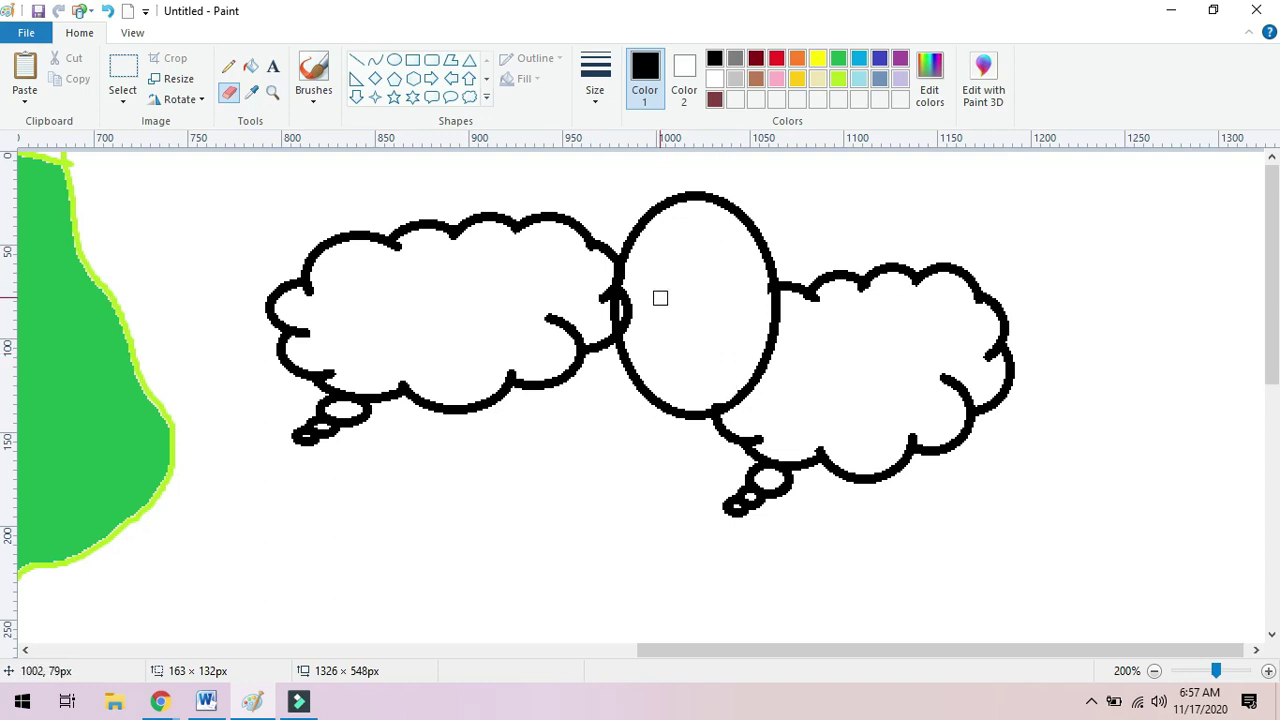
left_click_drag(631, 296, 631, 320)
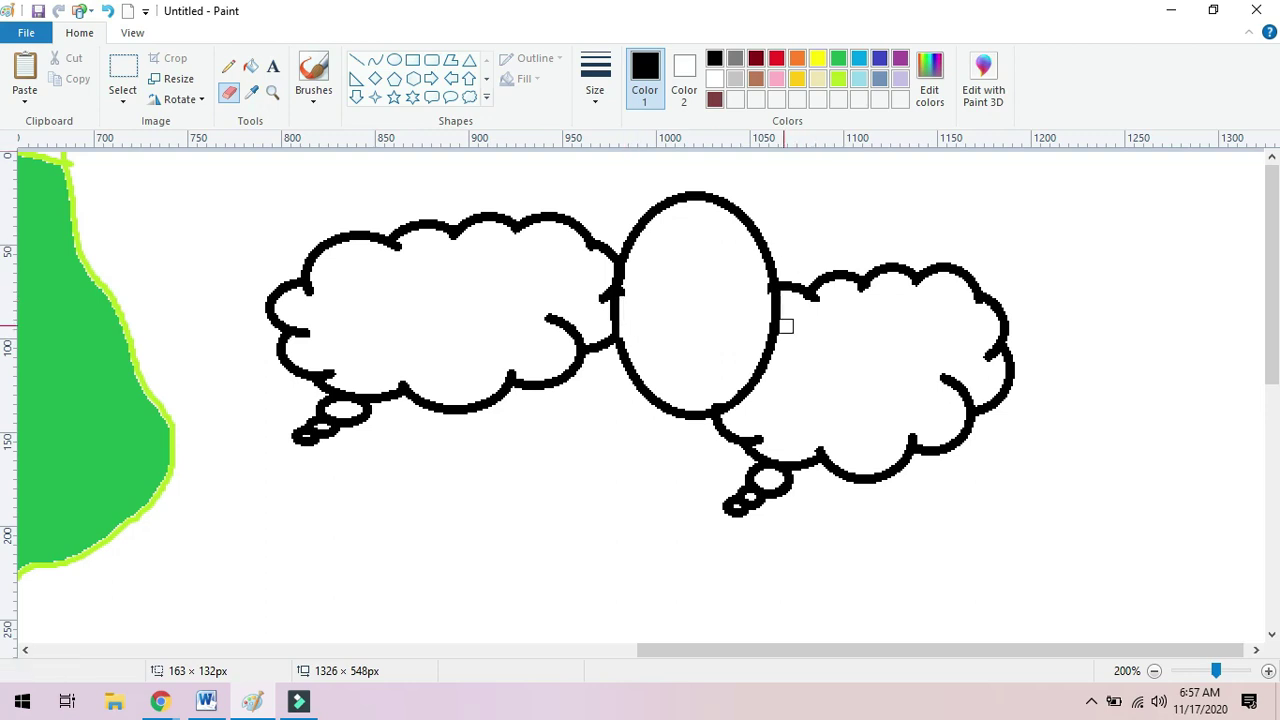
mouse_move(756, 510)
left_mouse_down()
mouse_move(734, 503)
mouse_move(791, 491)
mouse_move(750, 482)
mouse_move(734, 514)
mouse_move(750, 510)
mouse_move(750, 464)
mouse_move(789, 481)
left_mouse_up()
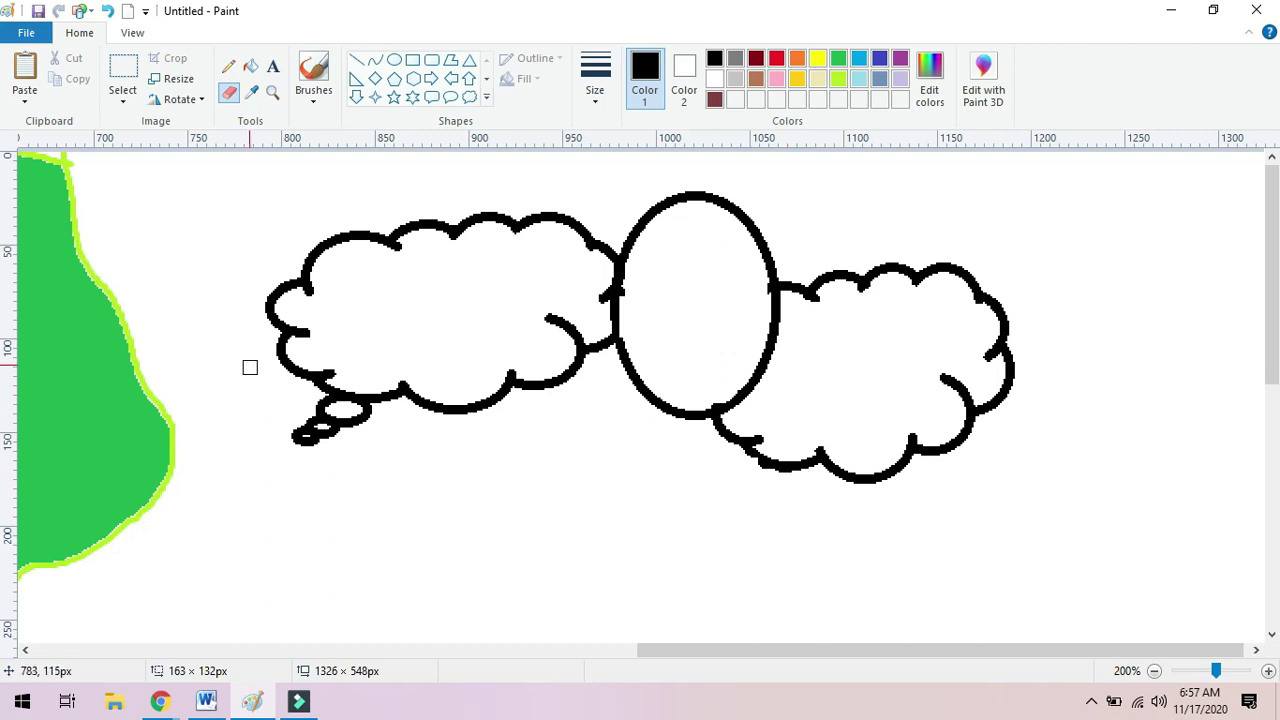
mouse_move(297, 423)
left_mouse_down()
mouse_move(294, 434)
mouse_move(329, 435)
mouse_move(373, 415)
mouse_move(328, 408)
mouse_move(322, 437)
mouse_move(282, 446)
left_mouse_up()
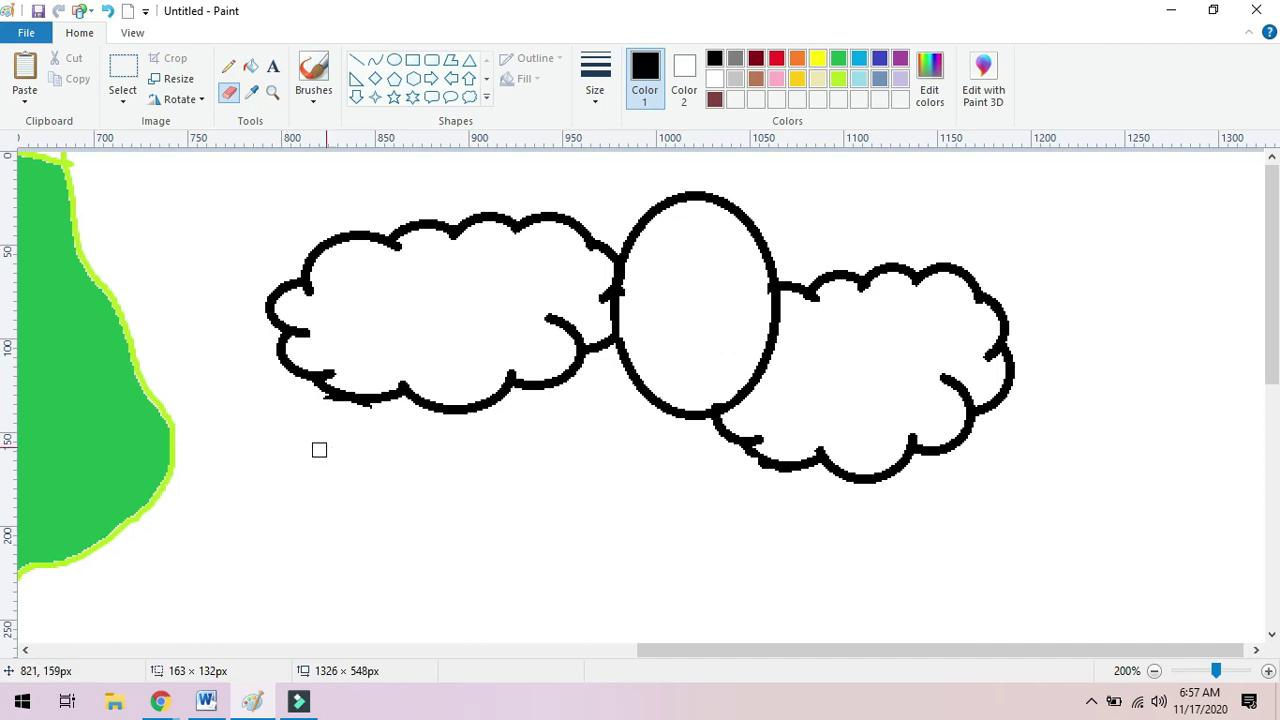
Fill the left cloud with light blue, the right cloud with stronger blue and the oval sun with yellow.
left_click(133, 33)
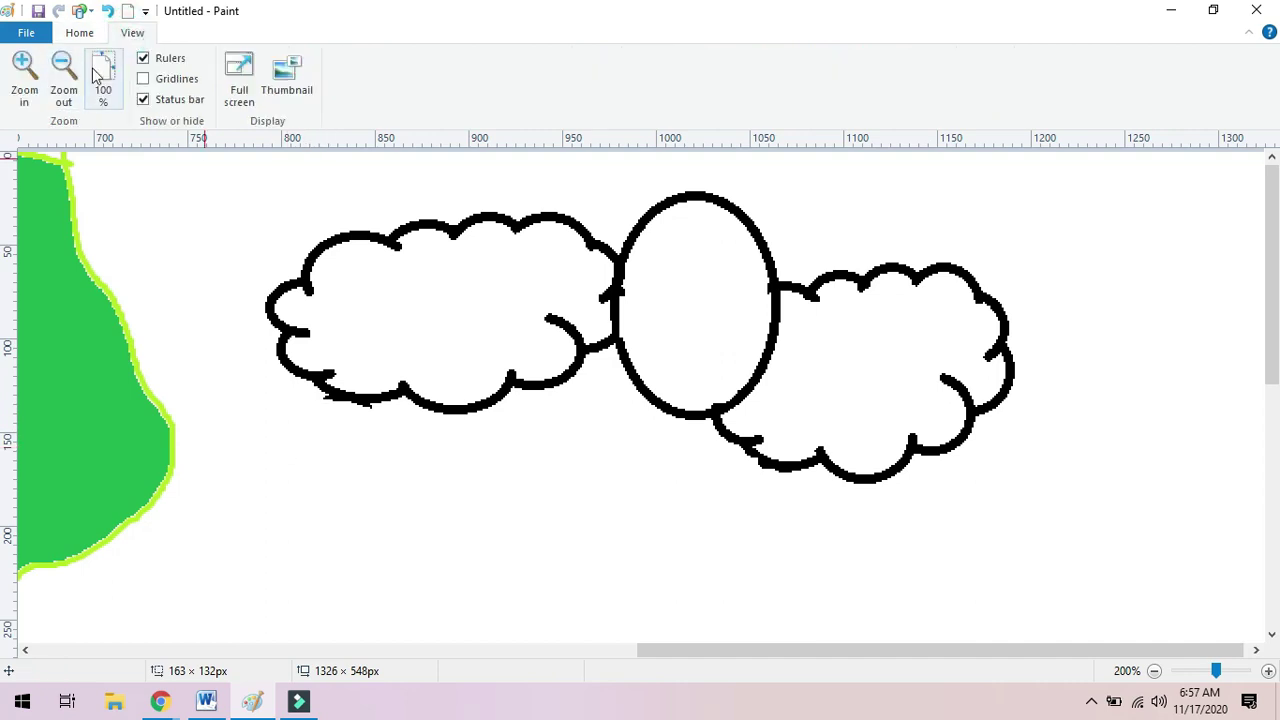
left_click(101, 70)
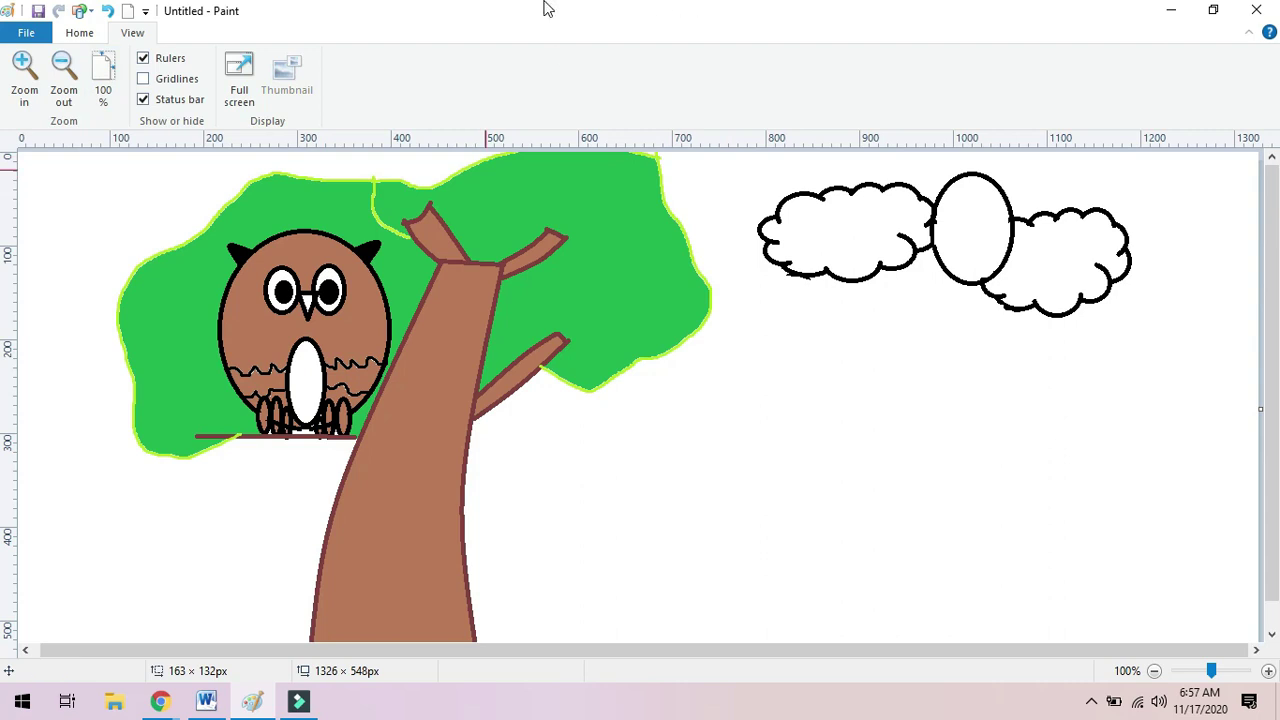
left_click(79, 33)
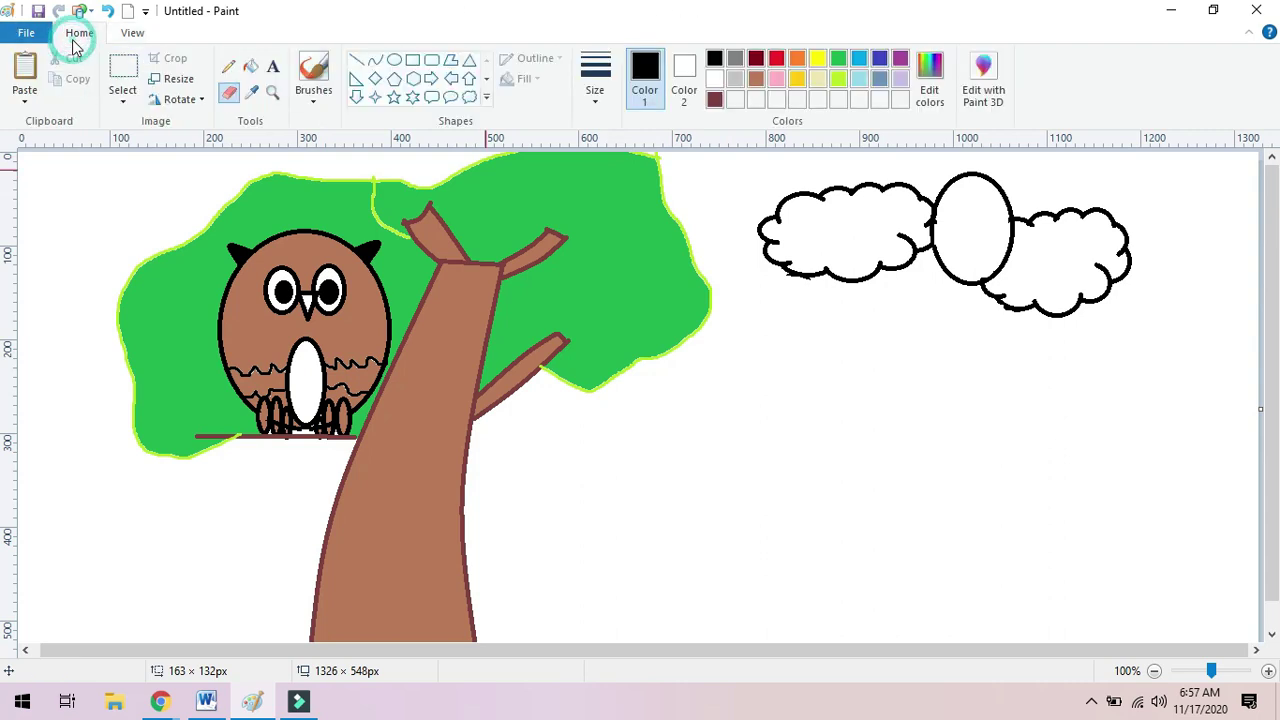
left_click(250, 66)
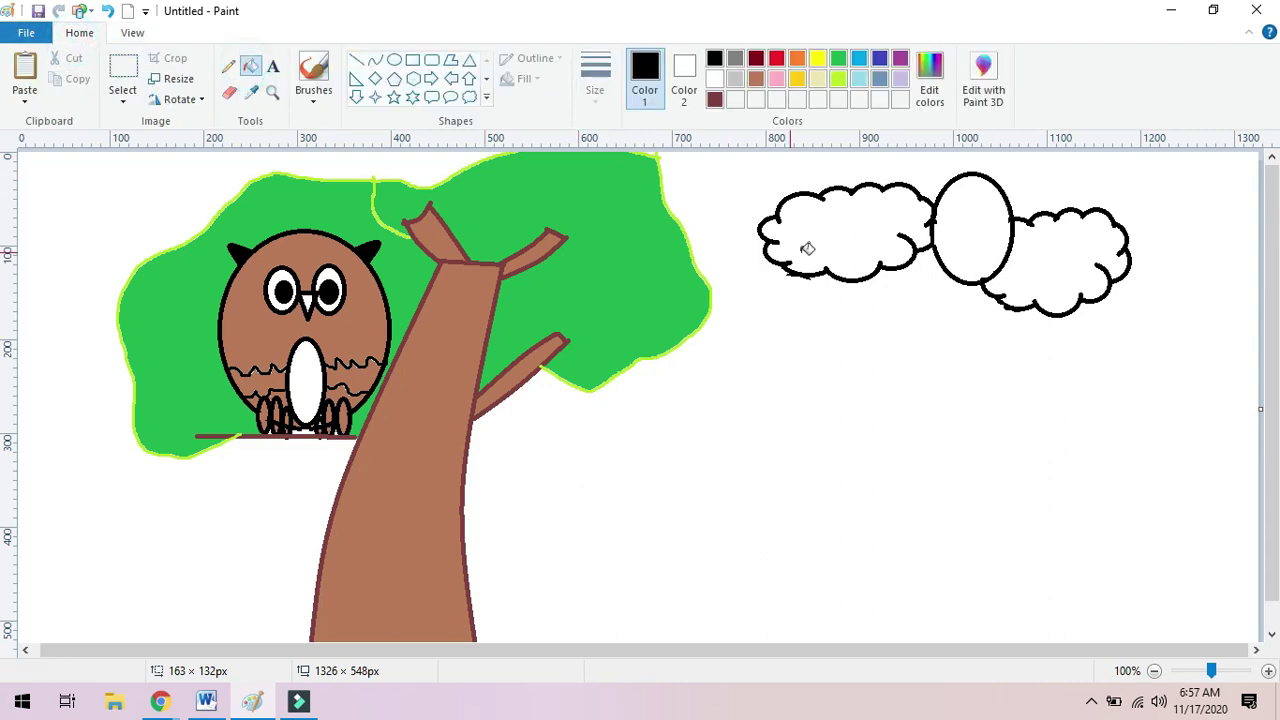
left_click(857, 77)
left_click(849, 206)
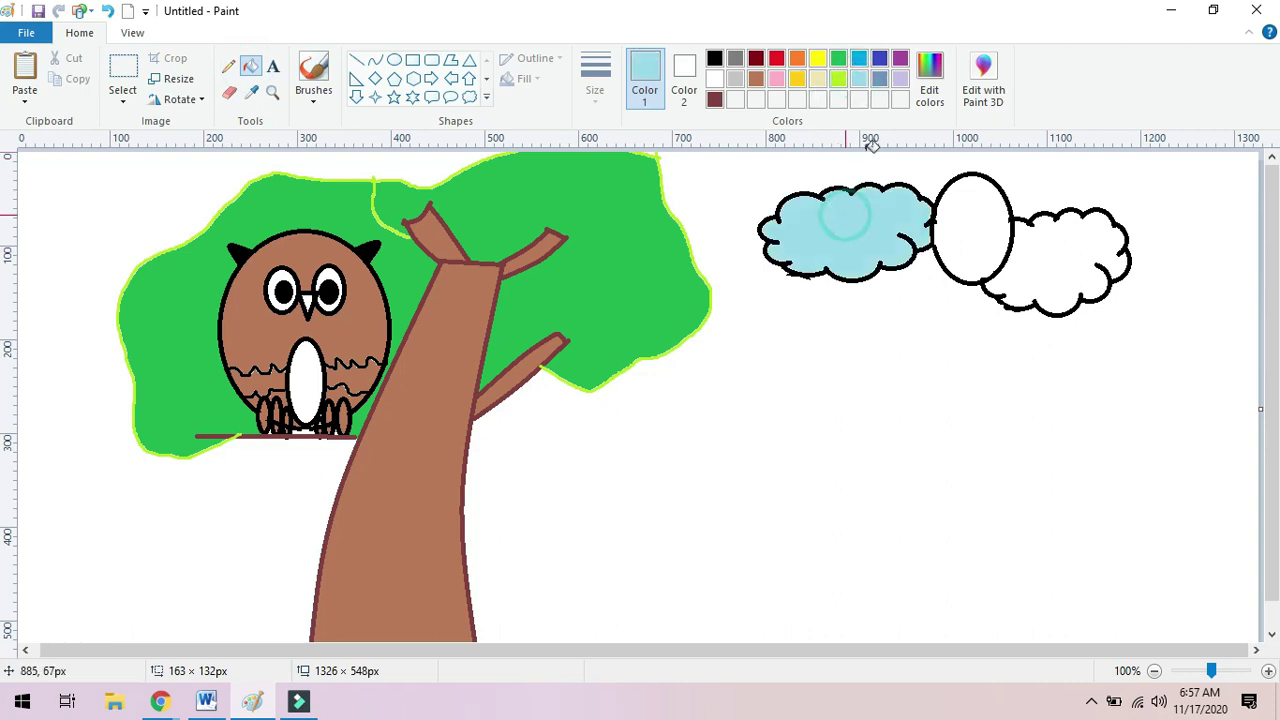
left_click(857, 60)
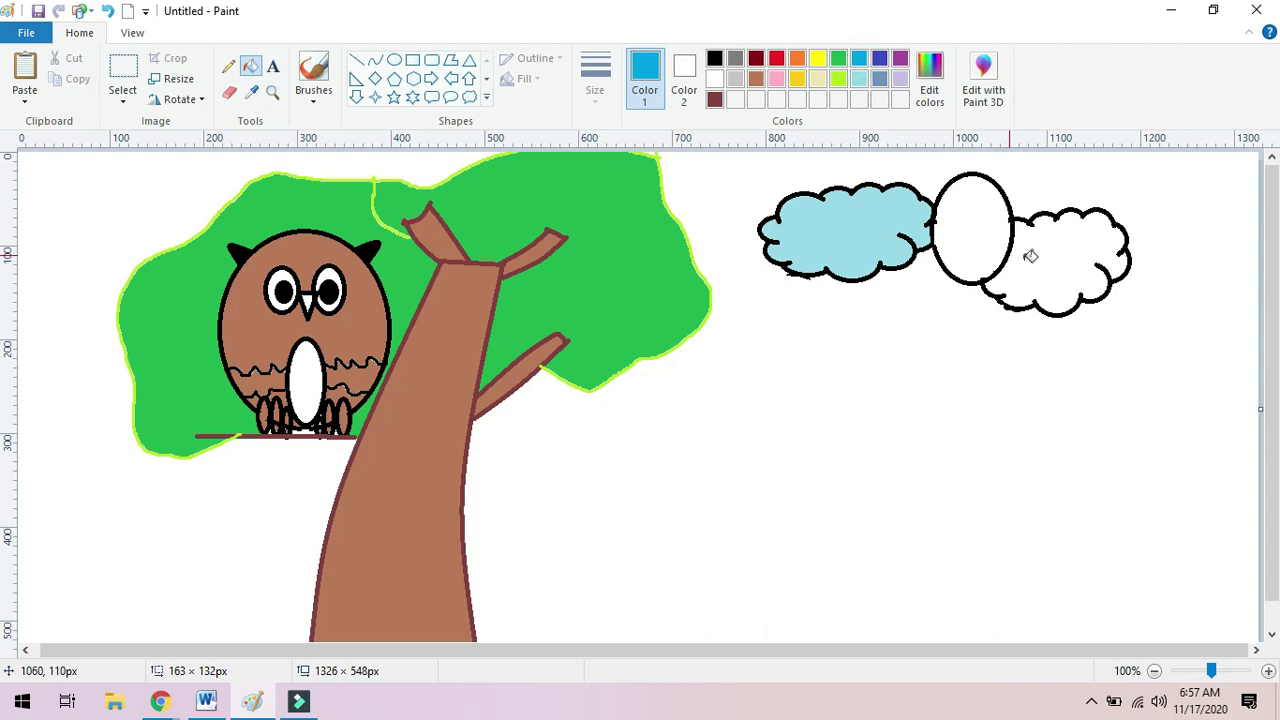
left_click(1072, 252)
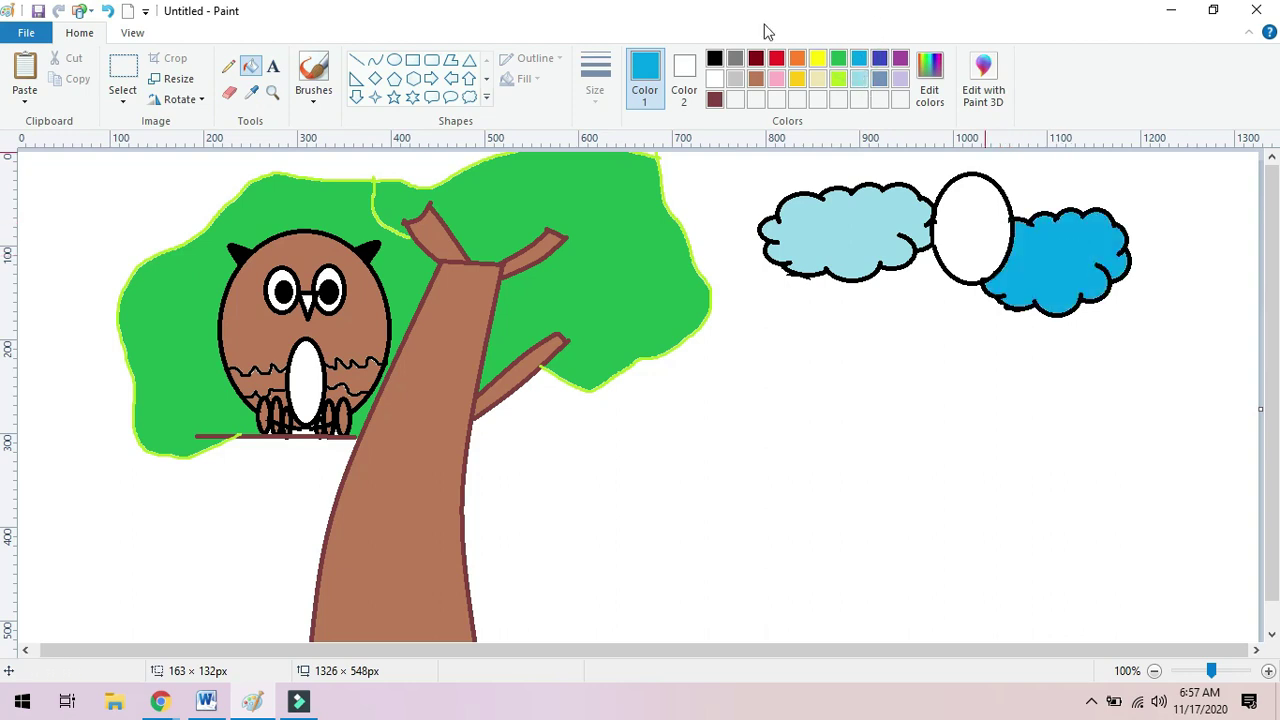
left_click(817, 60)
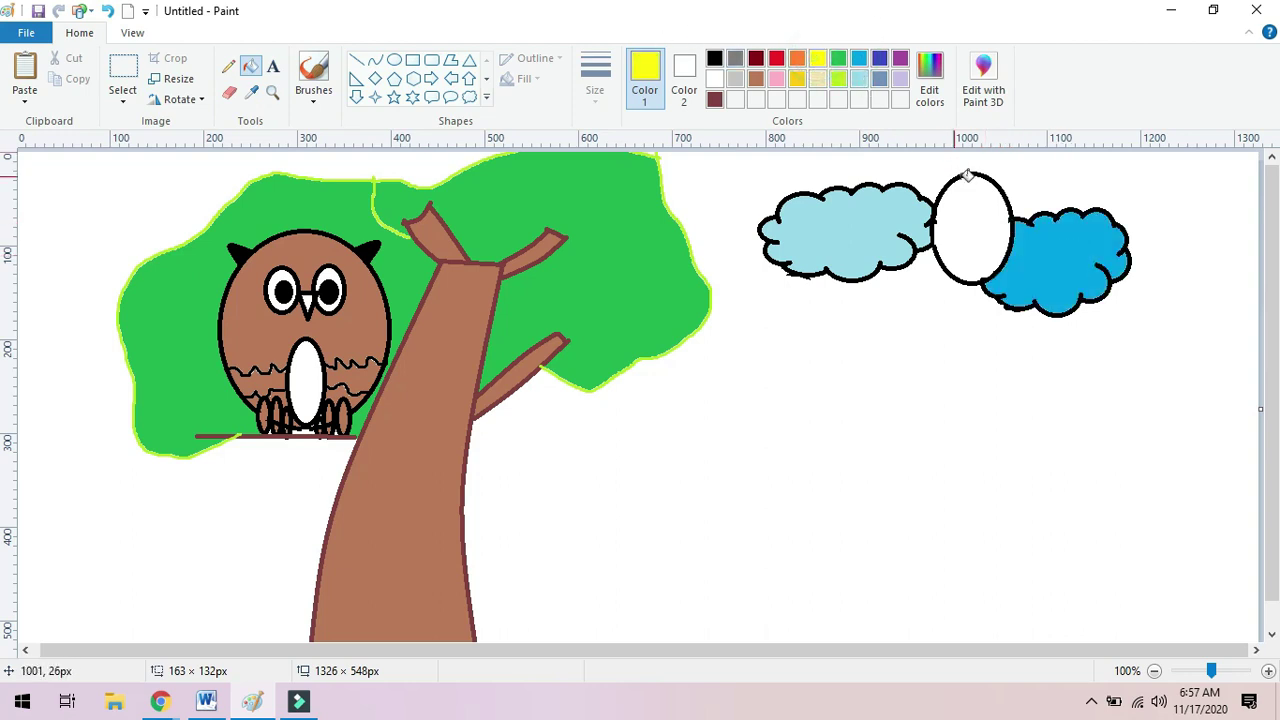
left_click(975, 205)
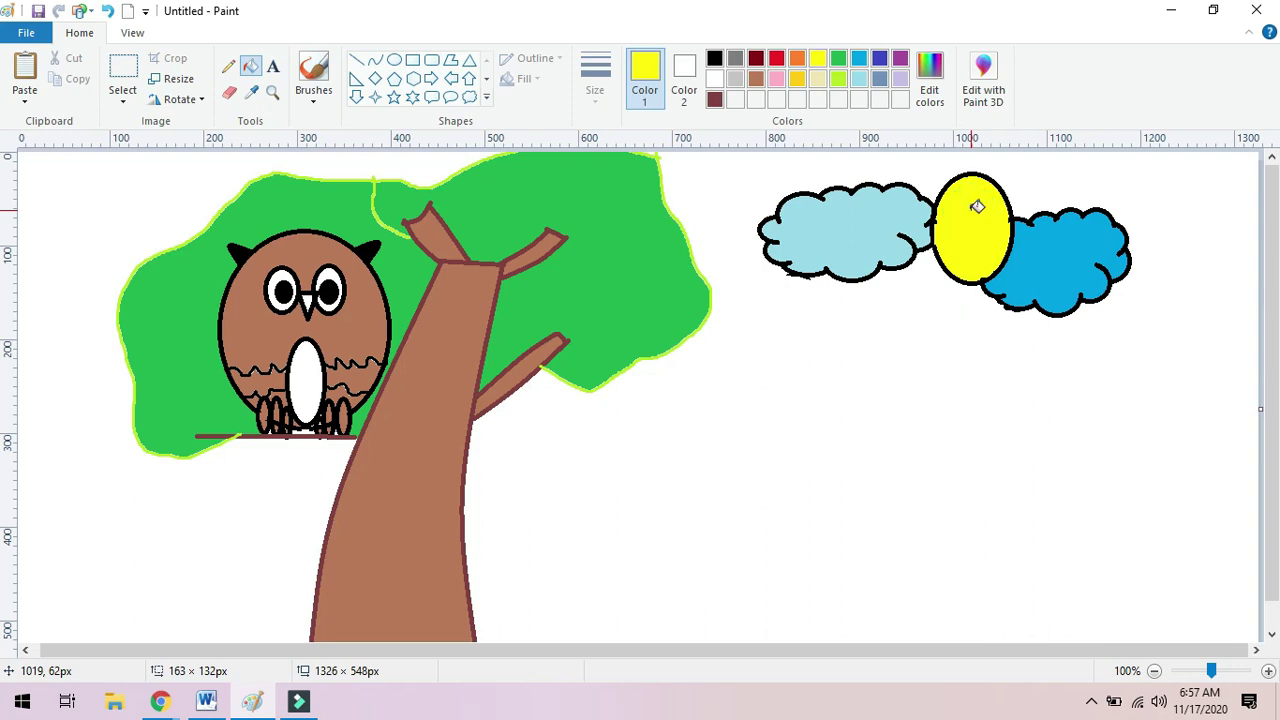
Draw a brown ground line on both sides of the trunk out to the canvas edges, with the right part sagging in a gentle curve.
left_click(374, 61)
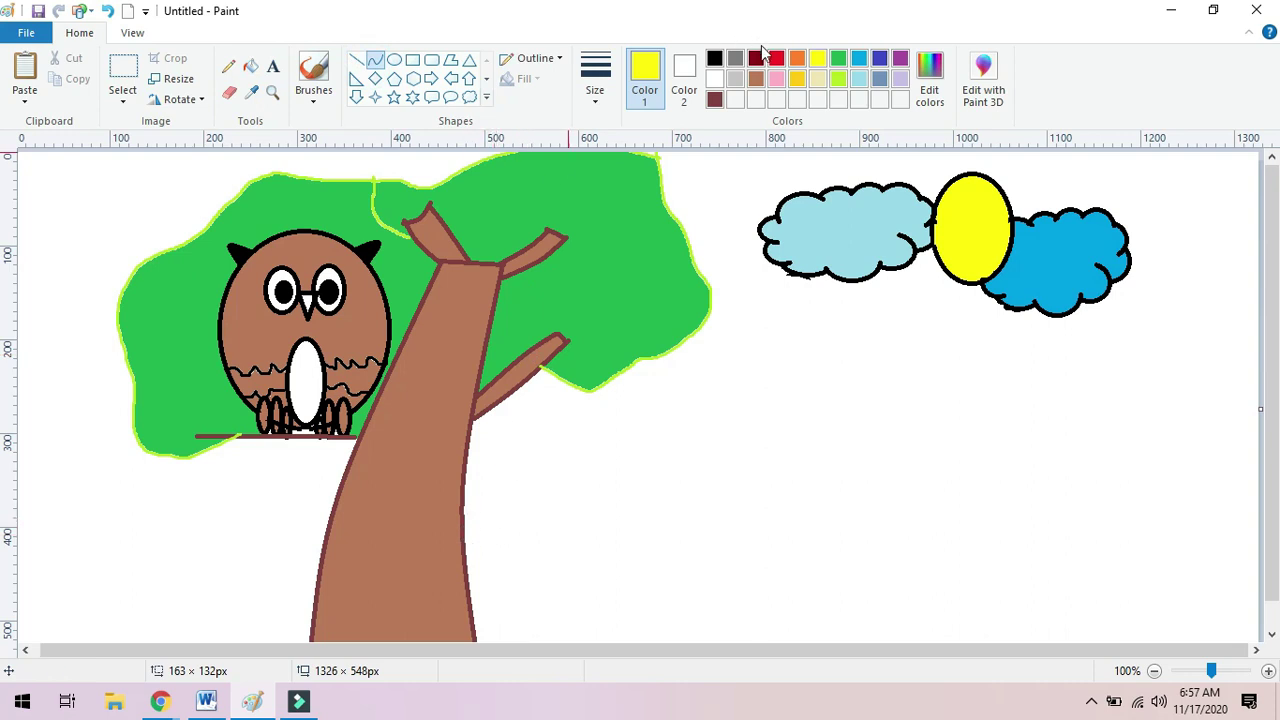
left_click(756, 80)
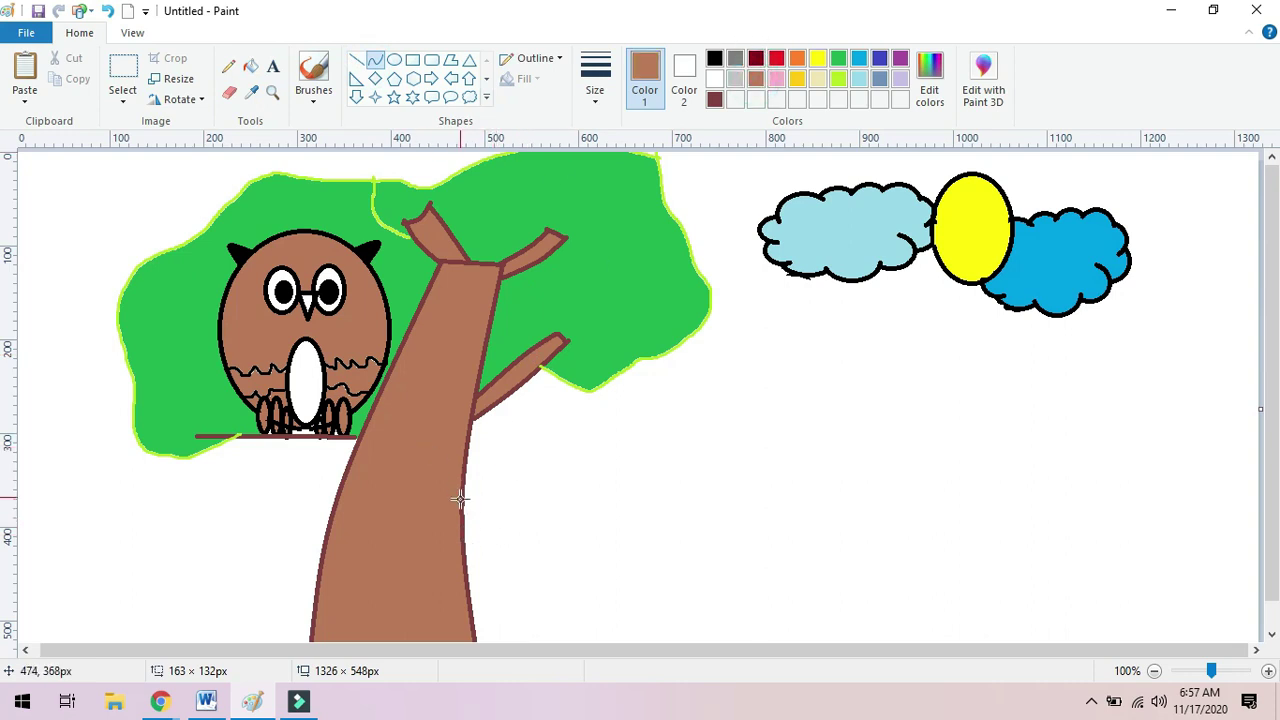
left_click_drag(462, 512, 1262, 490)
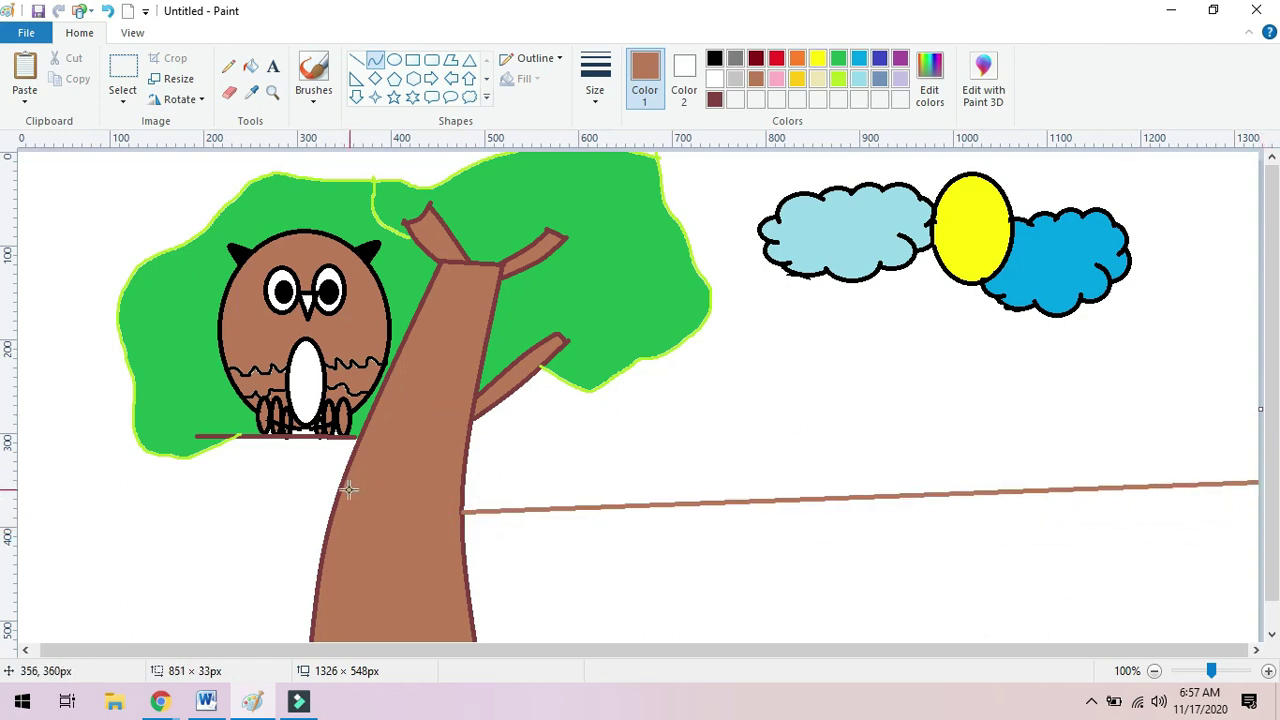
mouse_move(326, 518)
left_mouse_down()
mouse_move(20, 527)
mouse_move(583, 523)
mouse_move(846, 497)
mouse_move(882, 538)
left_mouse_up()
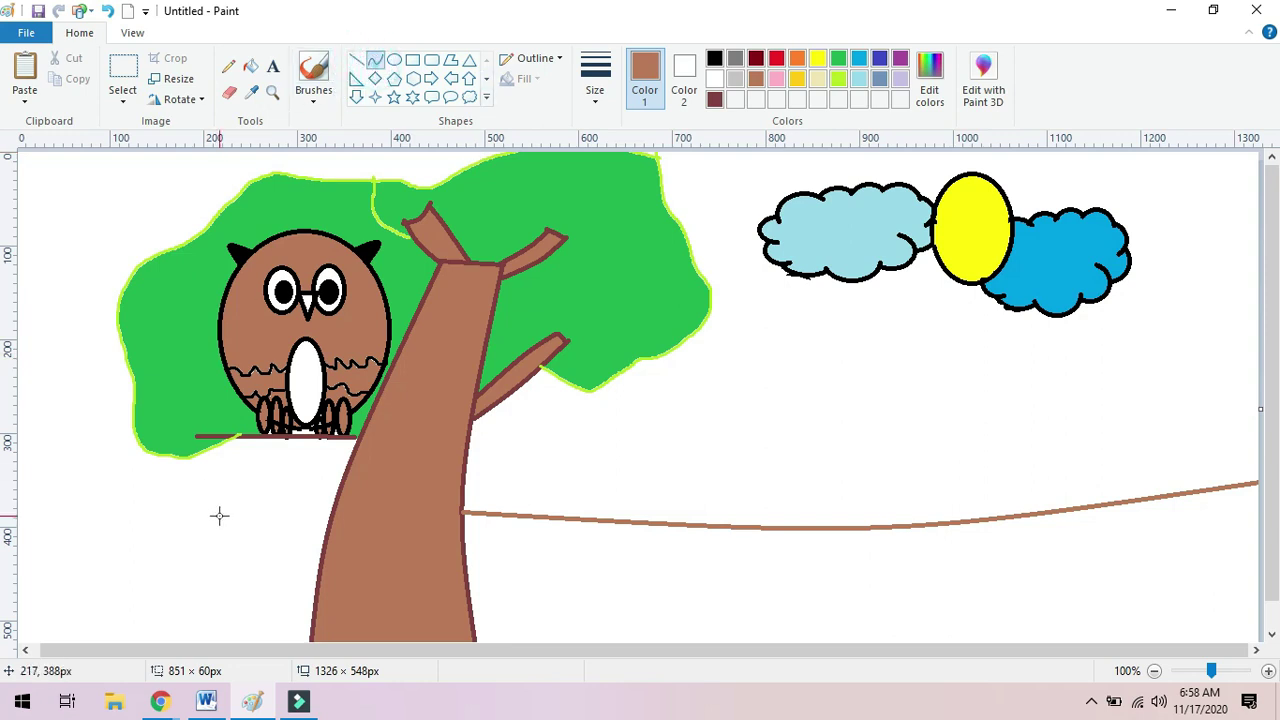
left_click(330, 515)
left_click_drag(265, 507, 5, 499)
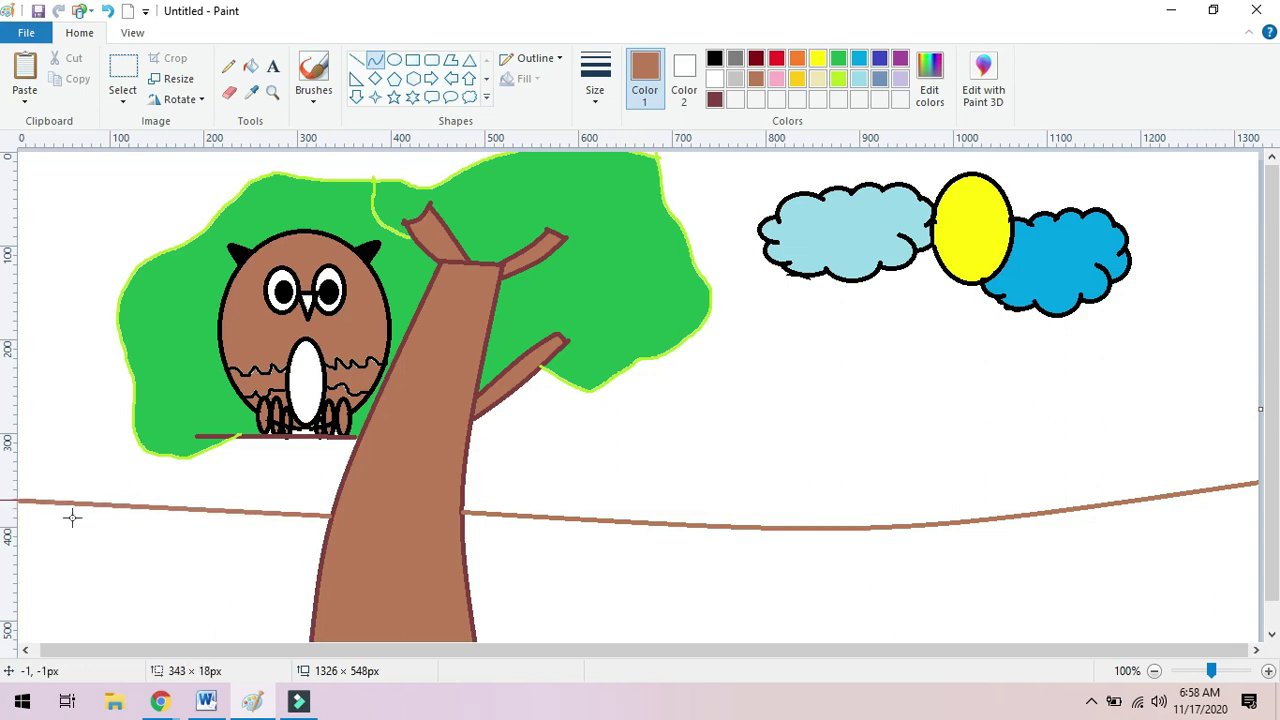
Fill the ground below the line on both sides of the trunk with brown.
left_click_drag(860, 657, 645, 640)
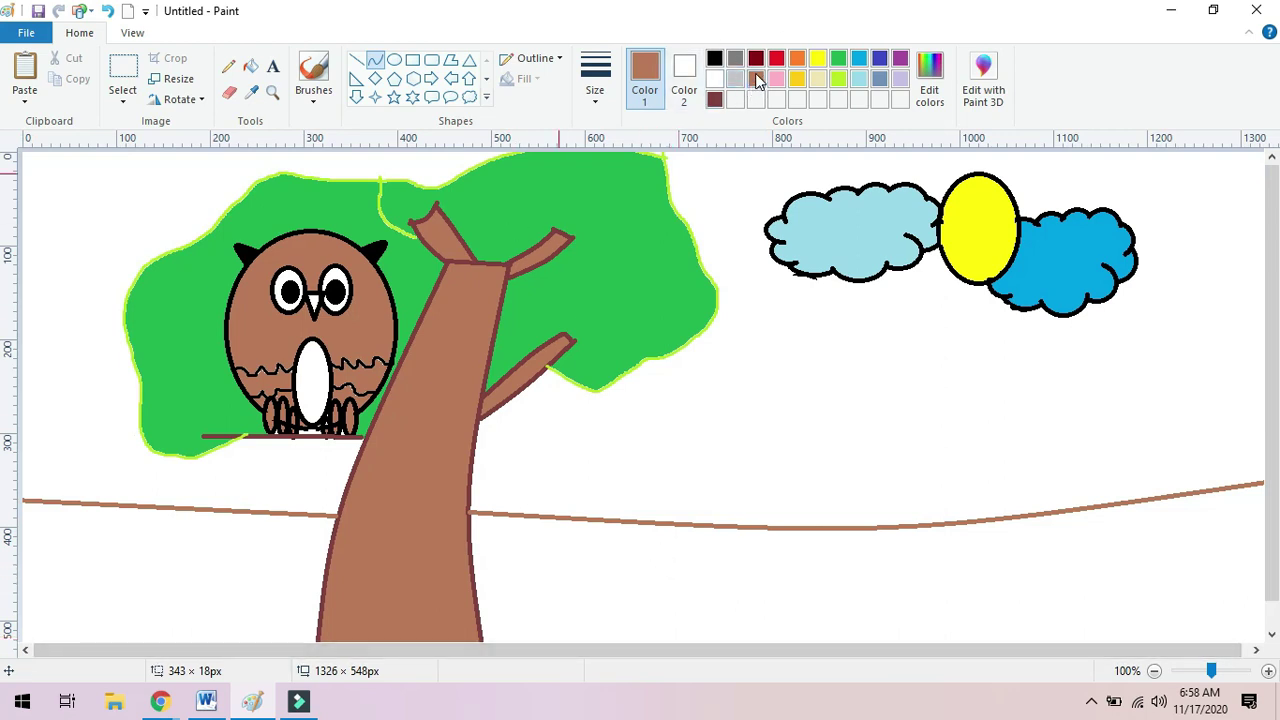
left_click(251, 66)
left_click(669, 562)
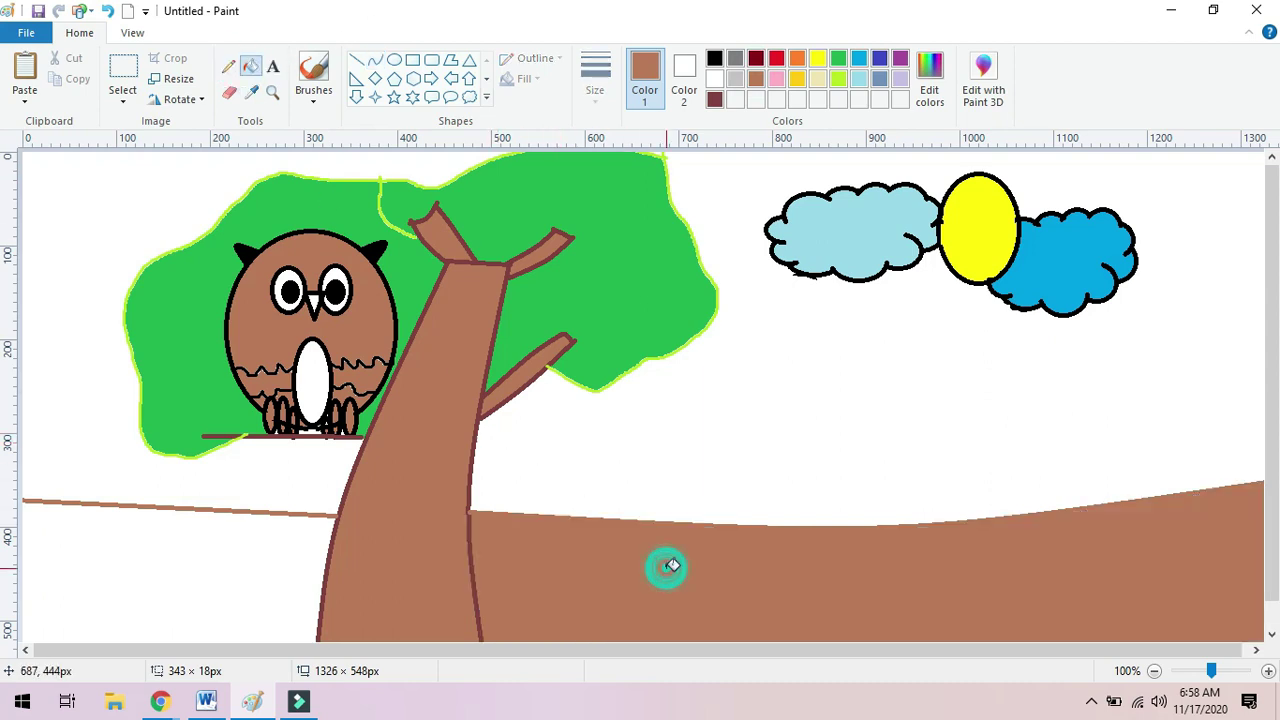
left_click(277, 557)
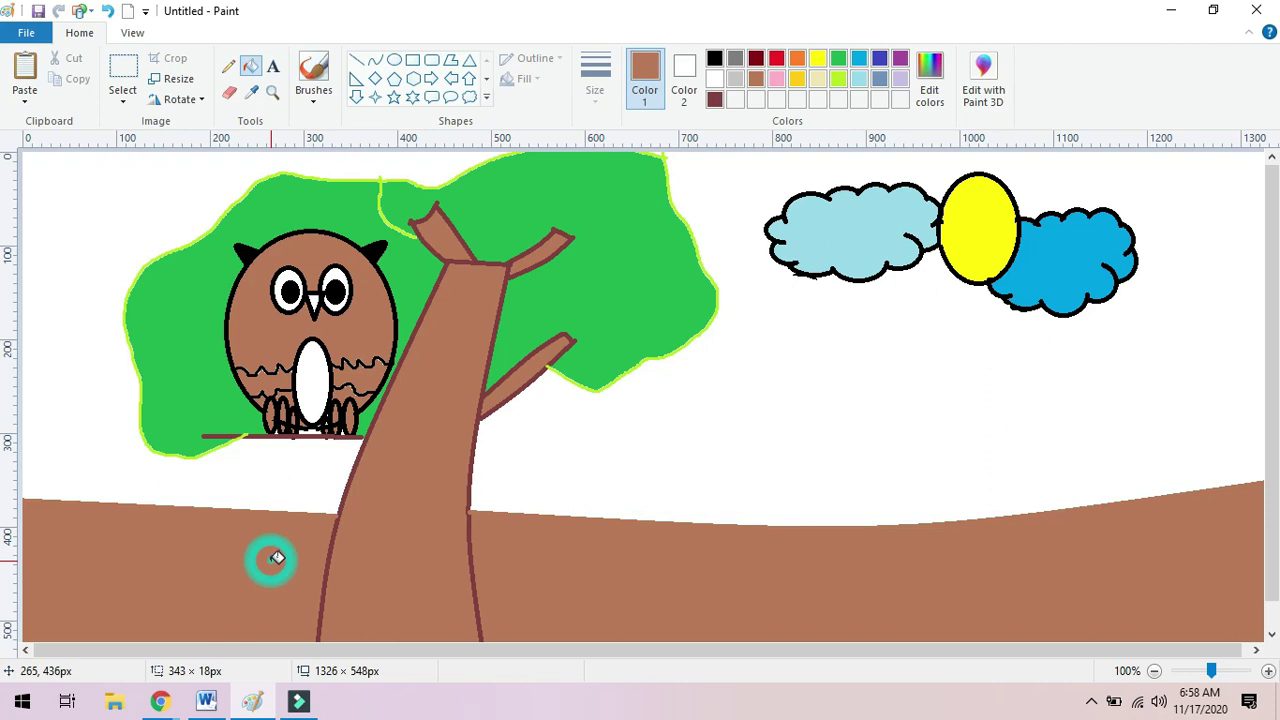